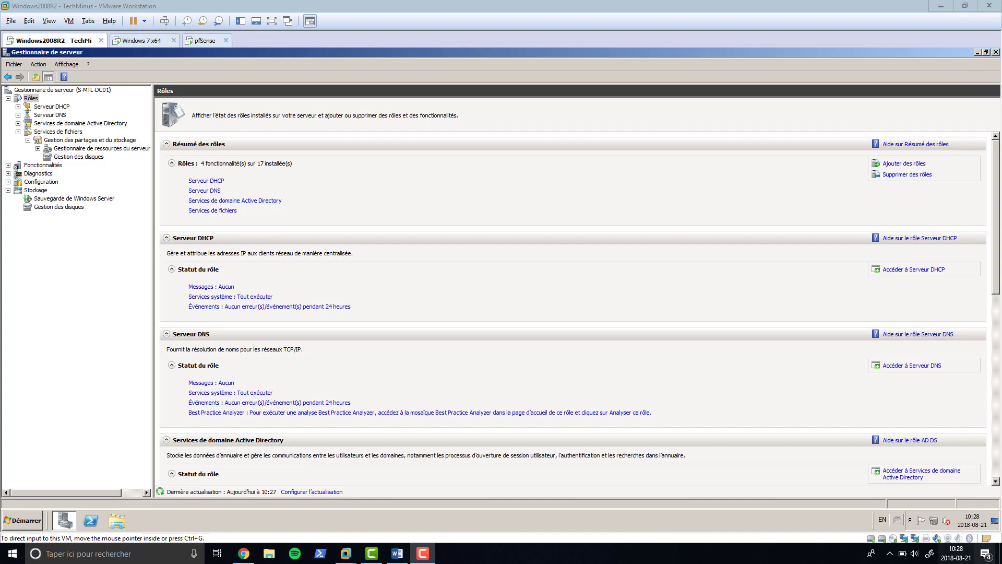
Step: Consult the "Partage public / commun" section of the Word document, and return to the Windows2008R2 virtual machine
left_click(395, 554)
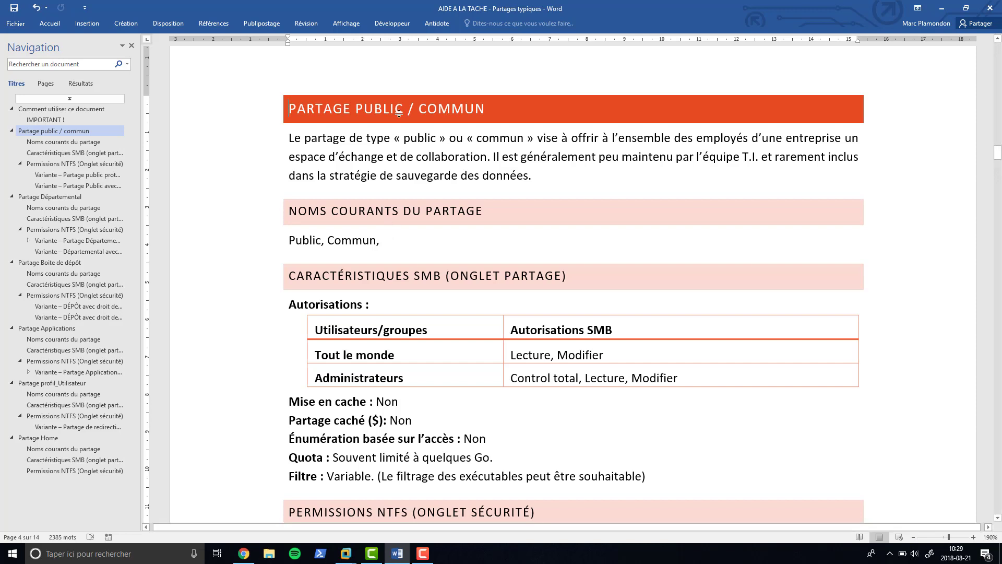
left_click(346, 553)
left_click(334, 493)
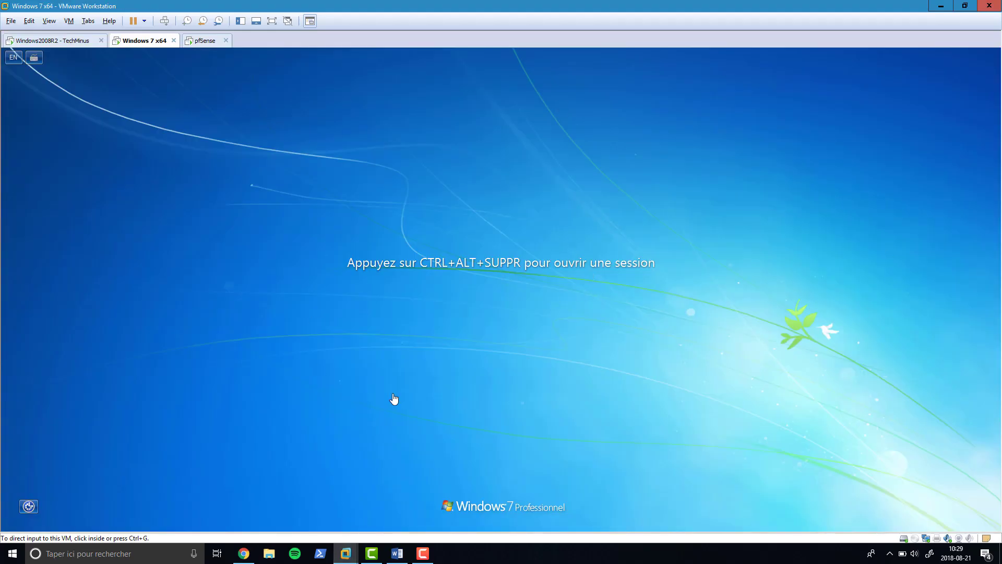
left_click(345, 553)
left_click(248, 507)
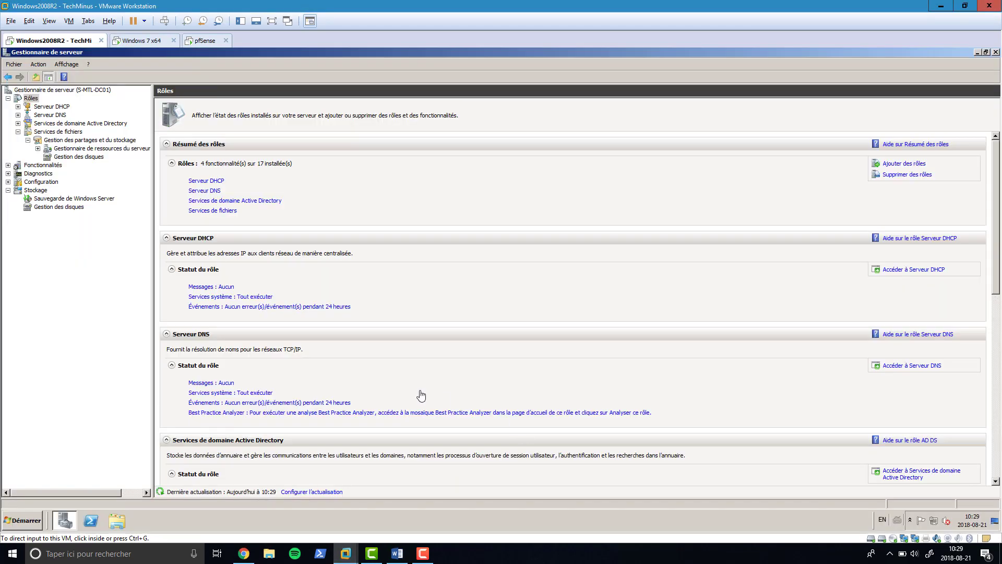
left_click(94, 284)
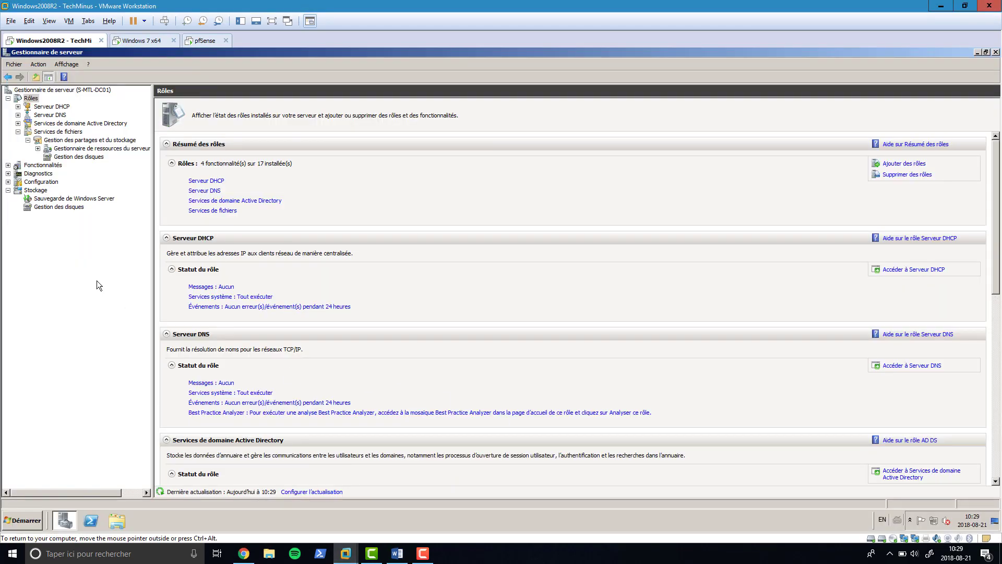
Step: Examine the server's file services, its existing shares and the Partages (E:) volume in disk management
left_click(67, 133)
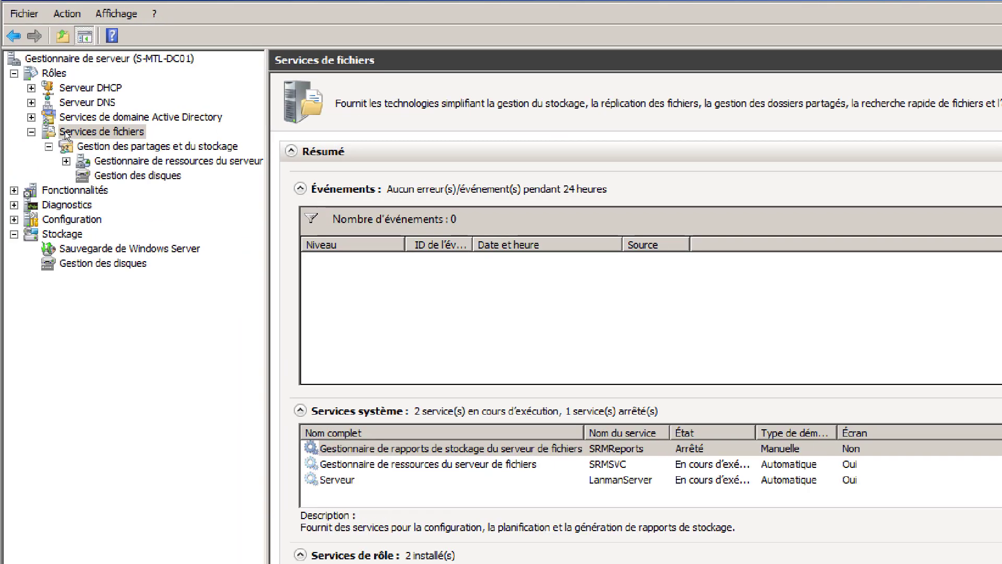
left_click(130, 146)
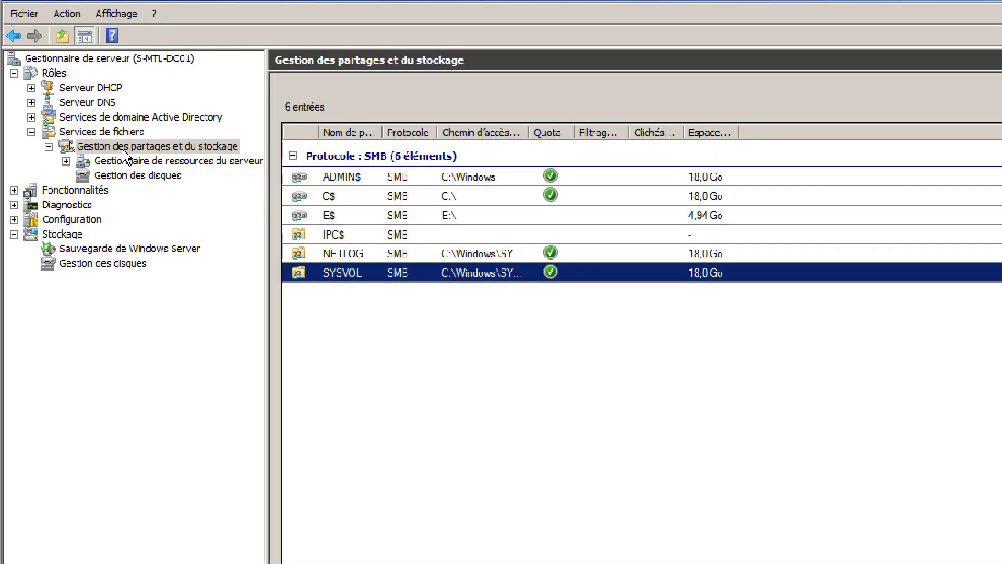
left_click(109, 264)
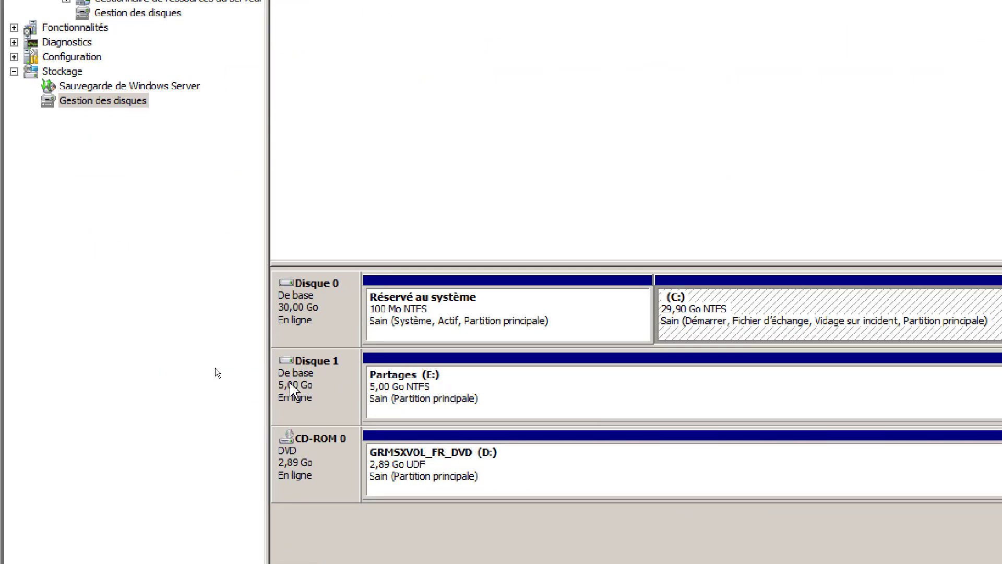
left_click(468, 400)
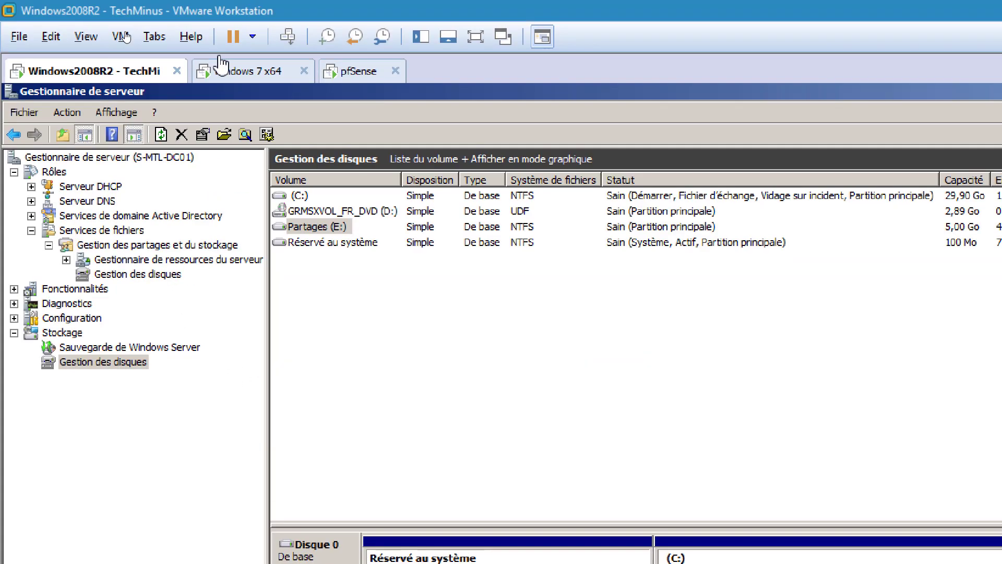
Step: Start provisioning a shared folder and create a new folder named Public on e$ as its location
left_click(124, 246)
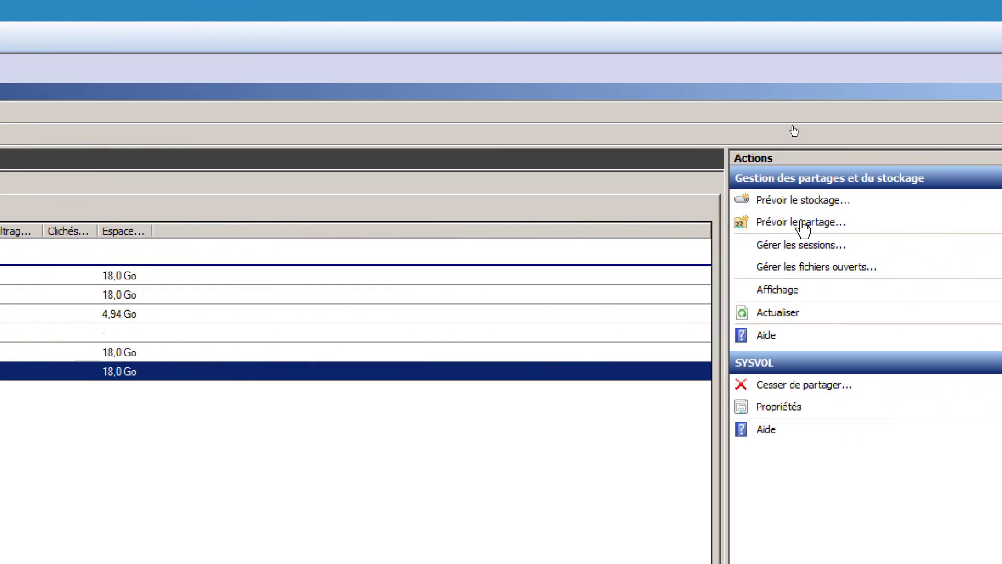
left_click(801, 224)
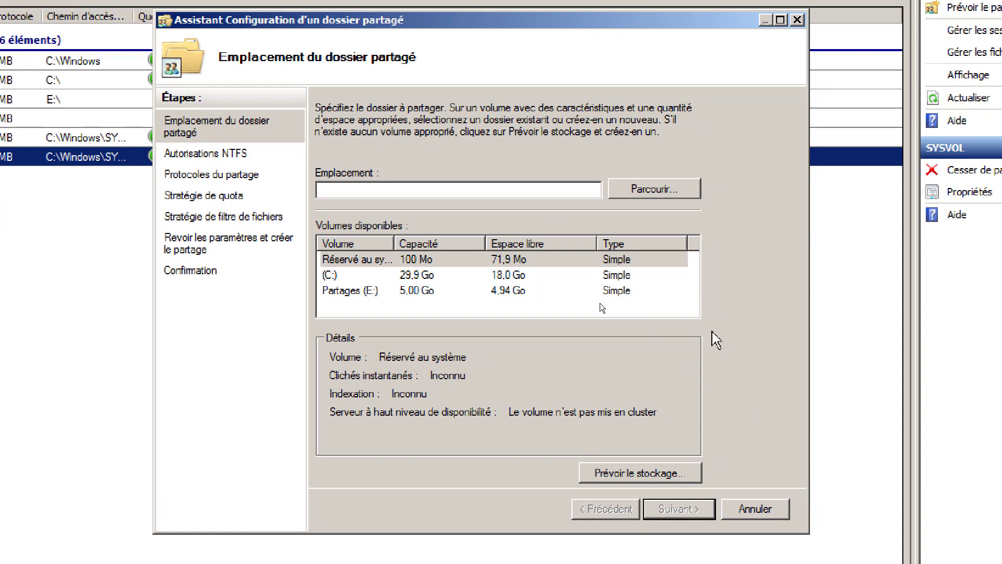
left_click(649, 191)
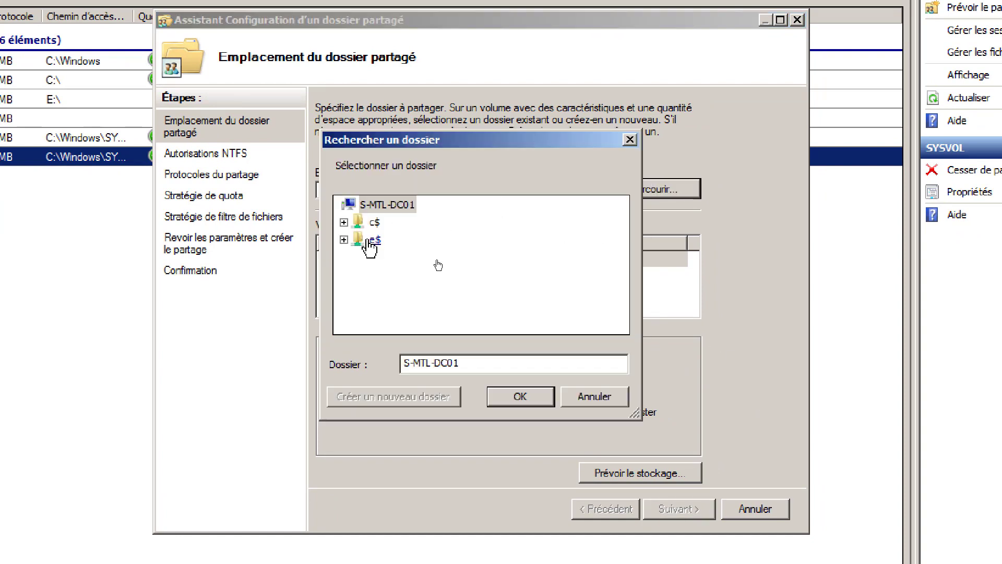
left_click(376, 241)
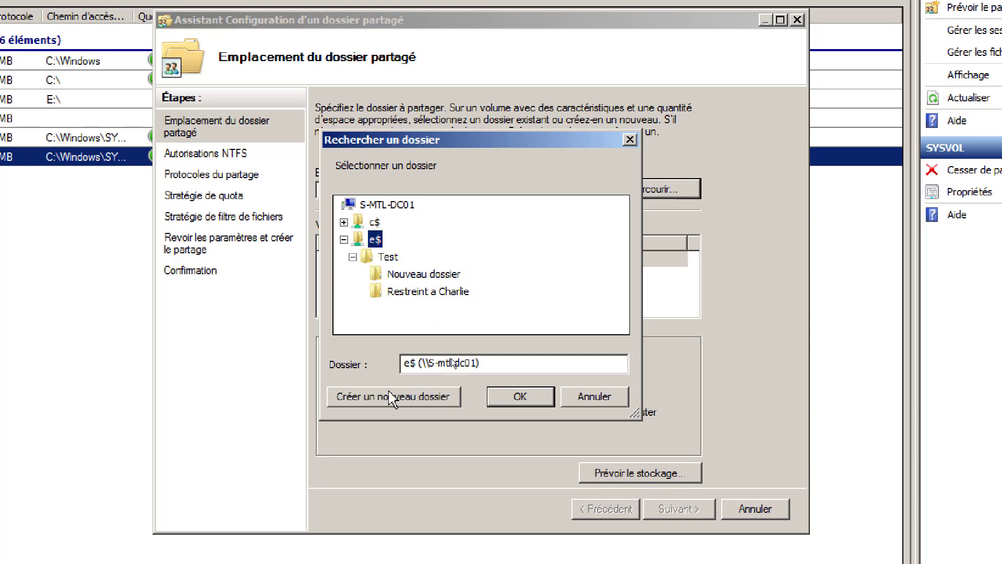
left_click(396, 404)
type("P")
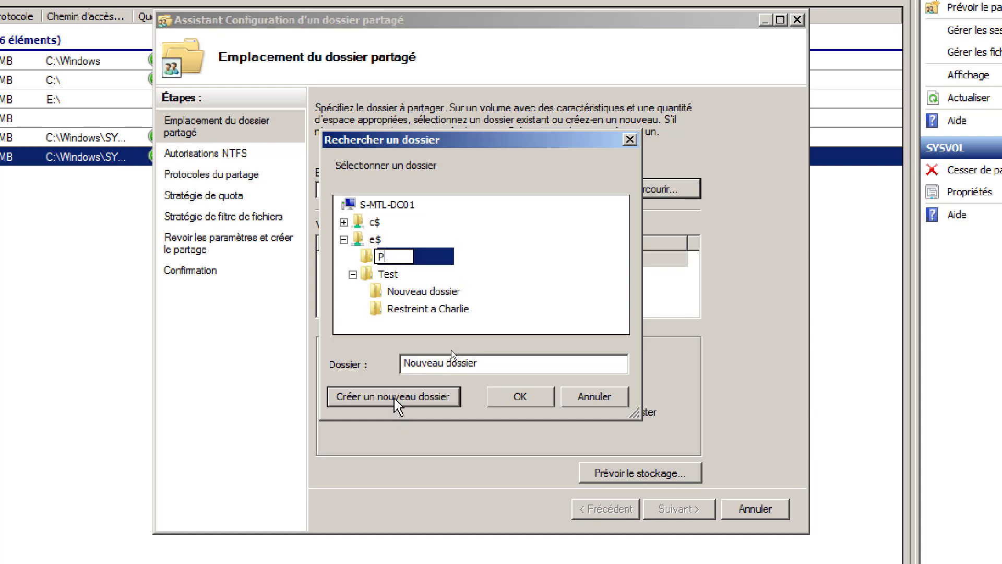
type("ublic")
key("Return")
left_click(548, 397)
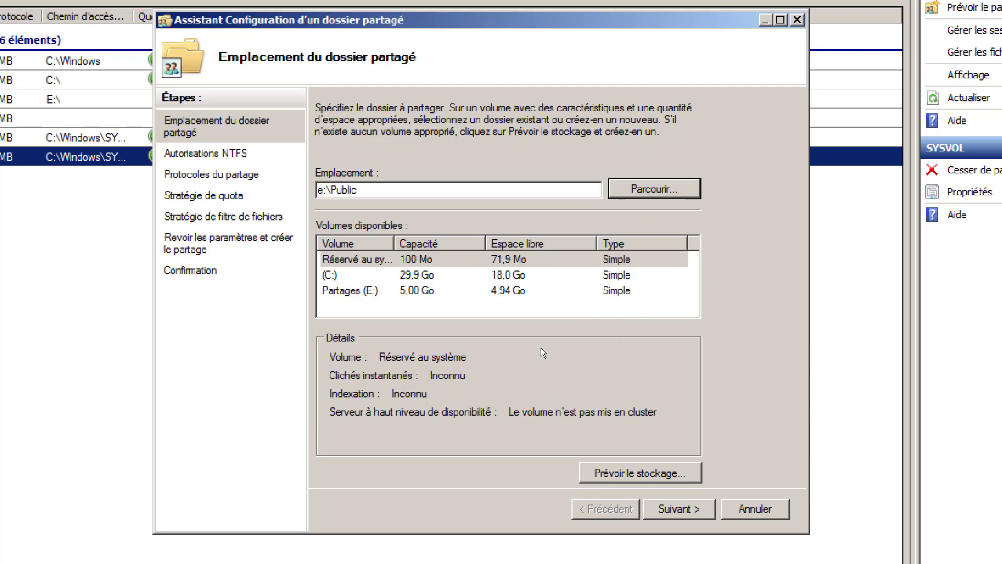
left_click(676, 508)
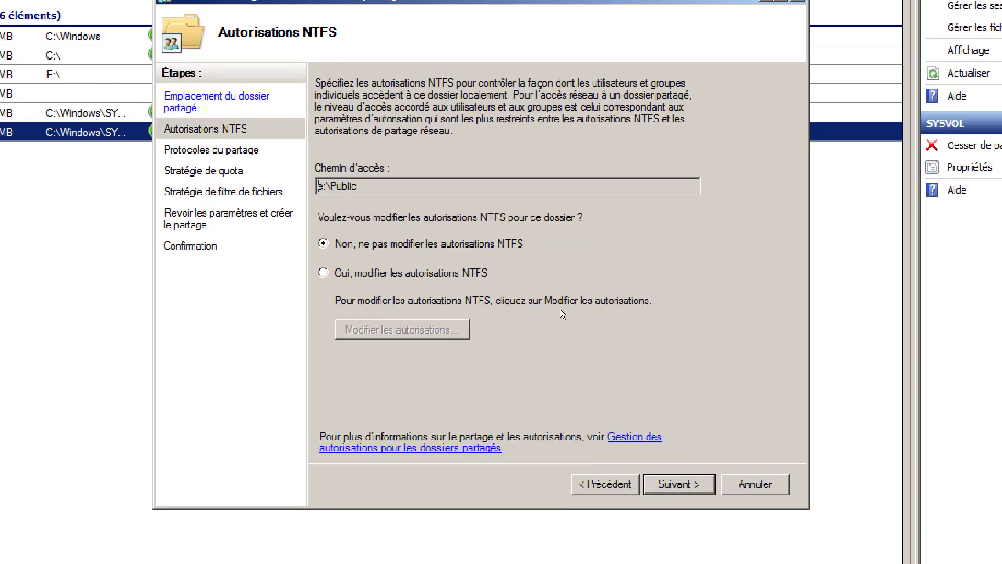
Step: Choose to modify the NTFS permissions of Public and disable inheritance, converting the inherited permissions to explicit entries
left_click(452, 276)
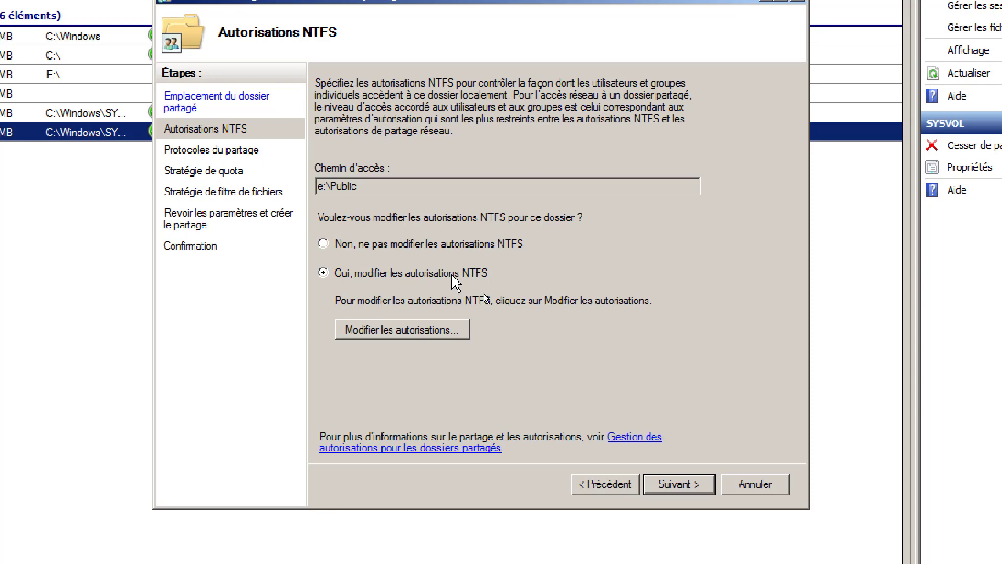
left_click(421, 330)
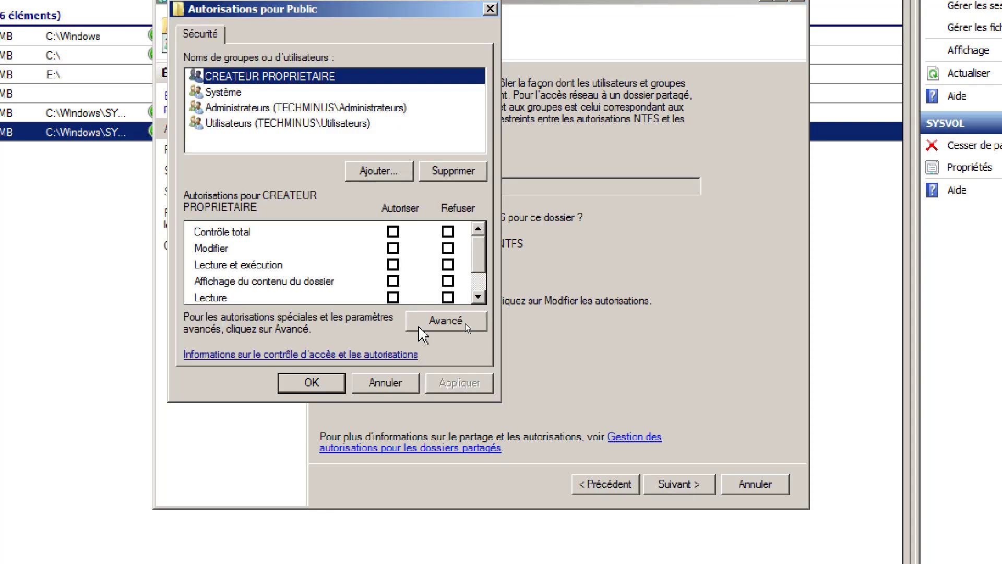
left_click(478, 323)
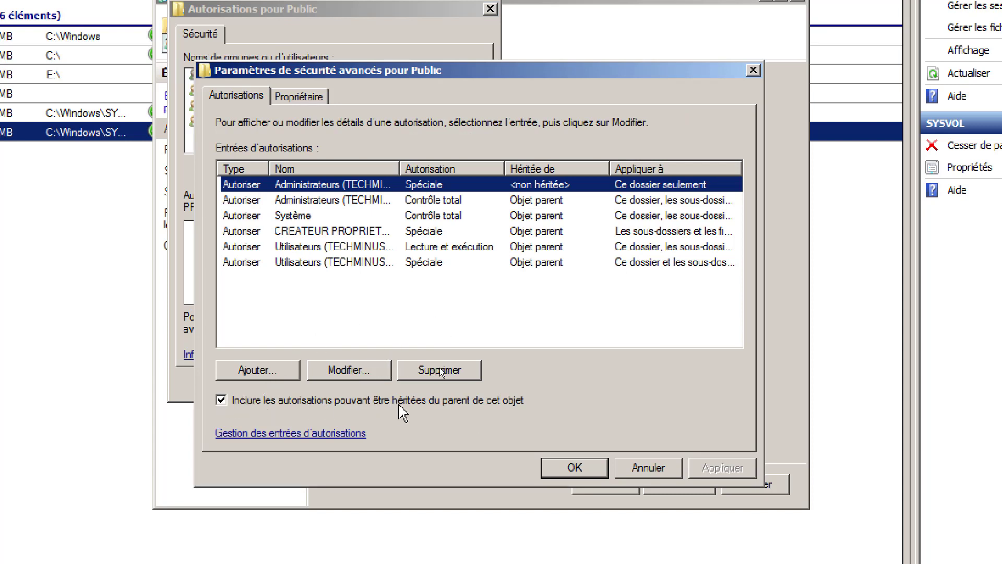
left_click(225, 401)
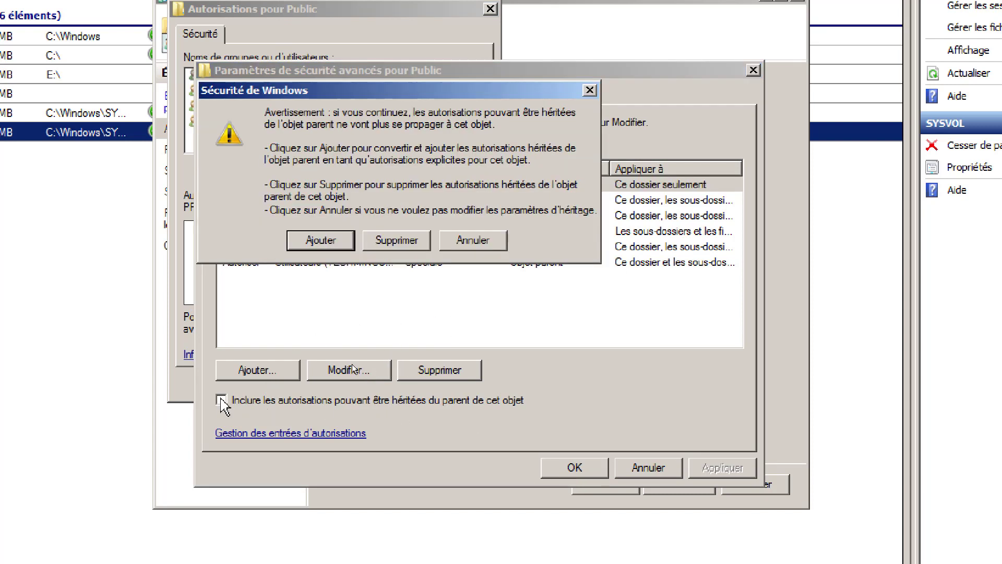
left_click(333, 243)
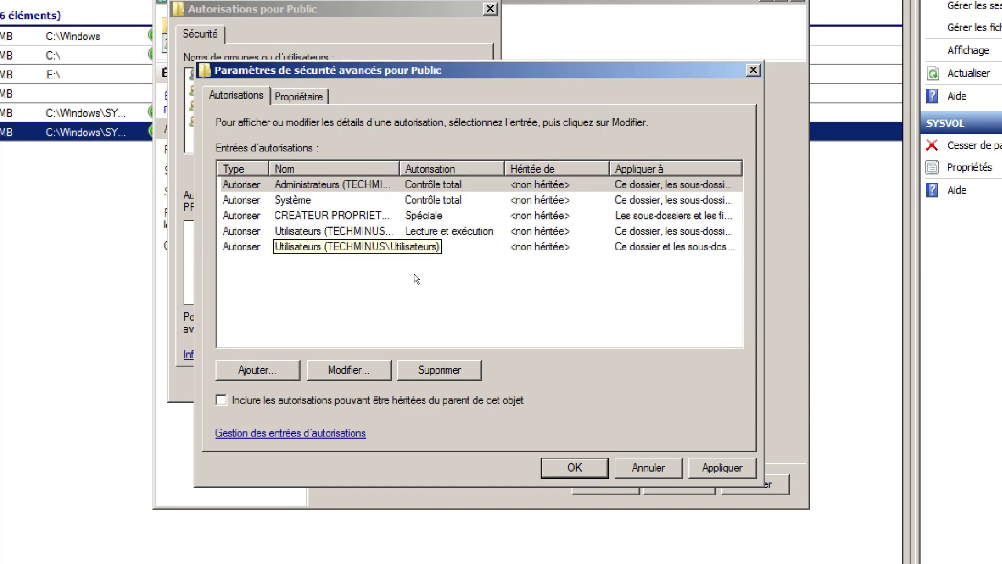
Step: Remove both Utilisateurs (TECHMINUS\Utilisateurs) permission entries from the advanced security settings of Public
left_click(290, 234)
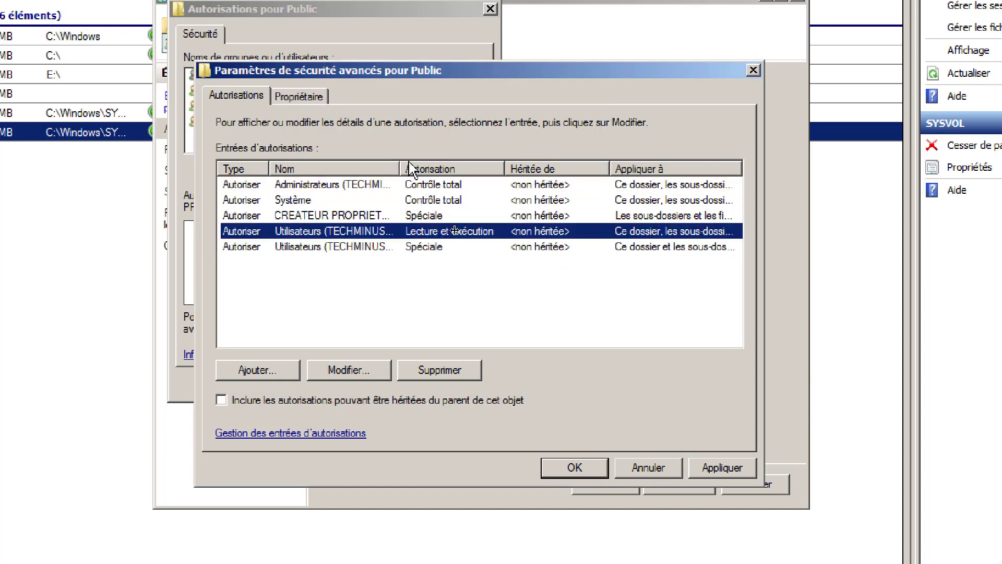
left_click_drag(401, 168, 491, 170)
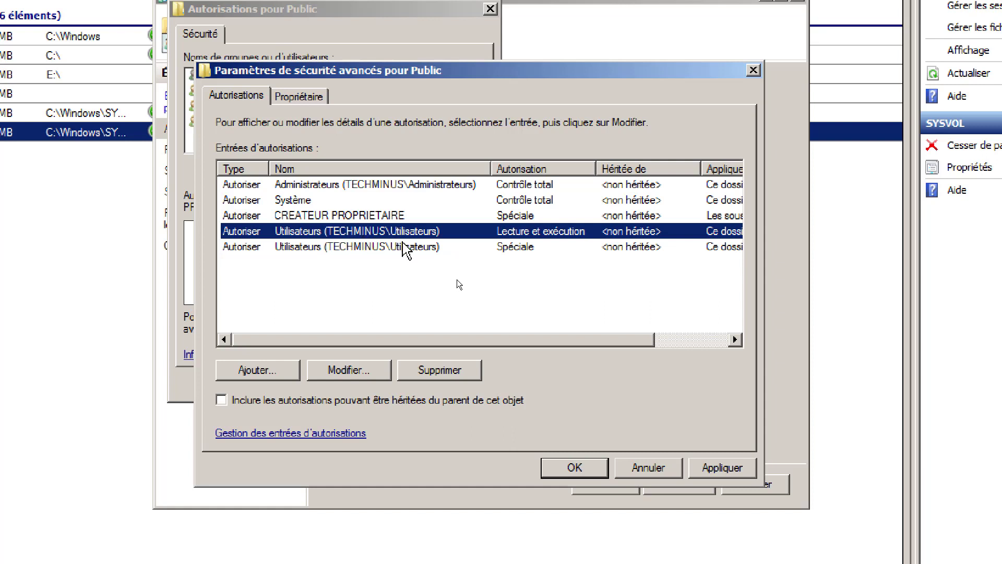
left_click(439, 372)
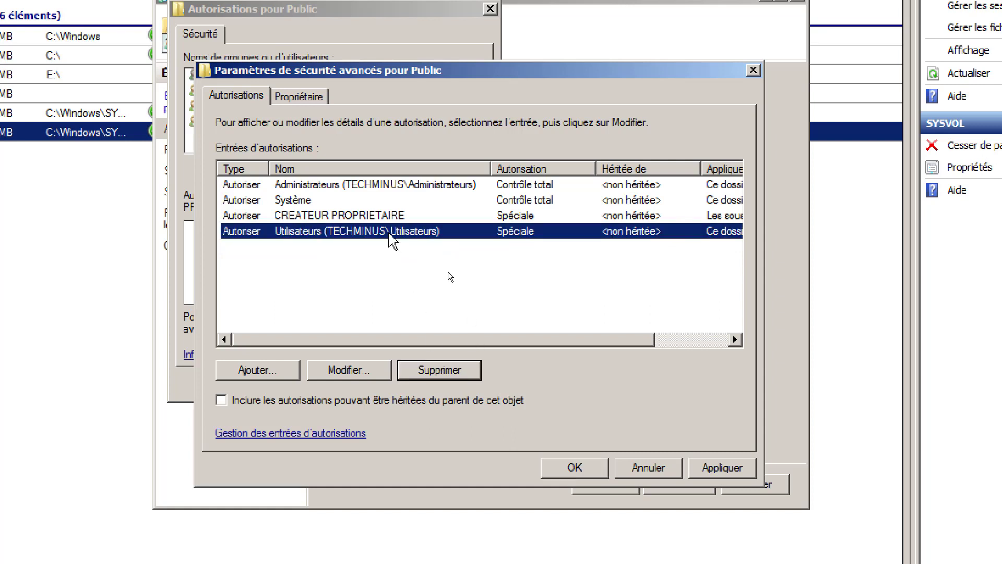
left_click(434, 372)
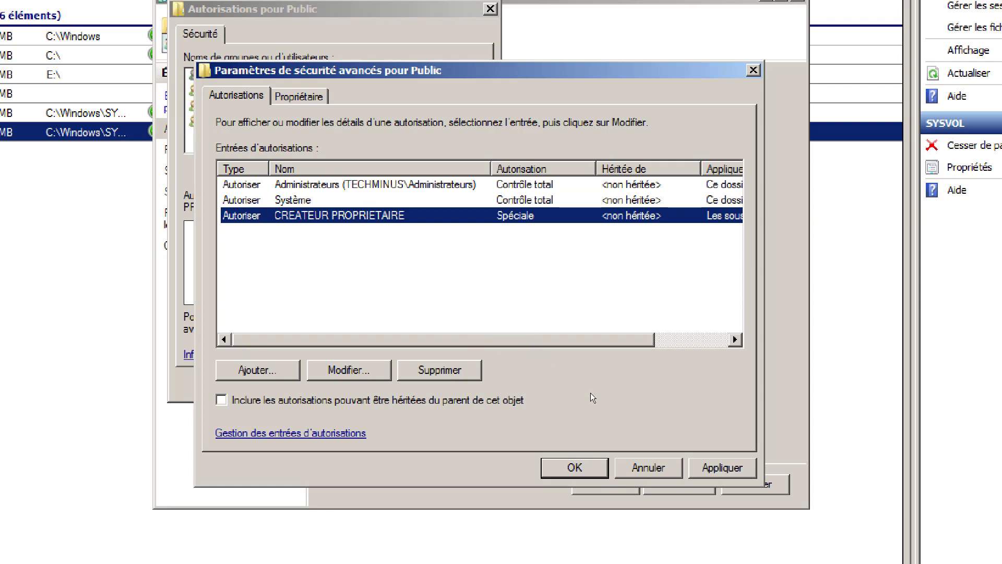
left_click(584, 471)
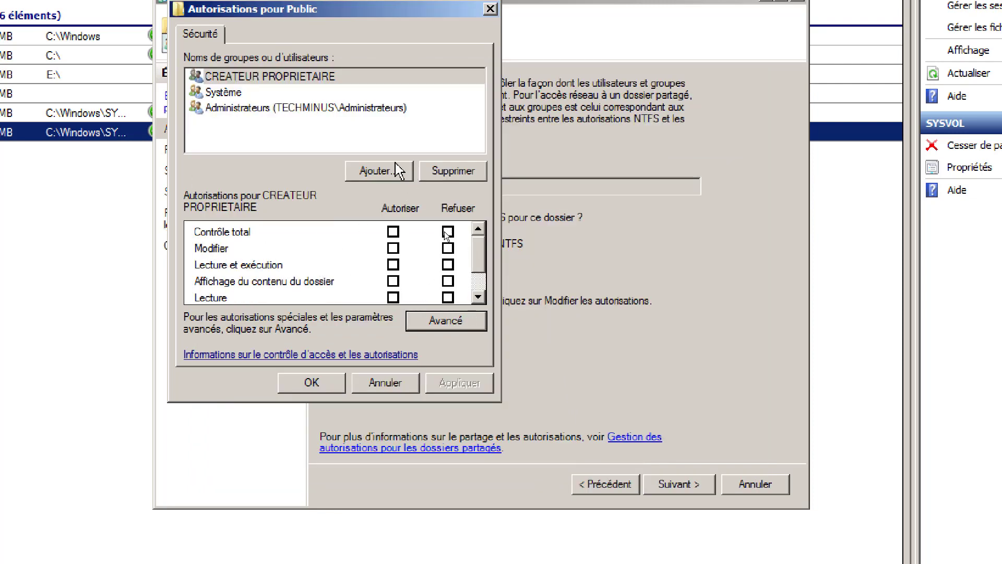
Step: Add the built-in Utilisateurs group of techminus.lan to the permissions of the Public folder
left_click(380, 173)
type("U")
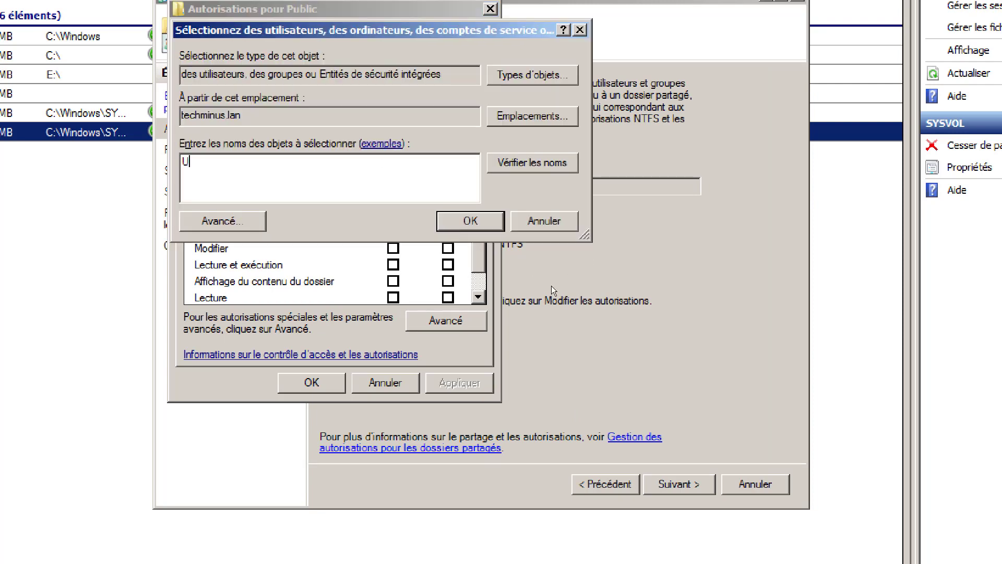
type("tilisateurs")
key("Return")
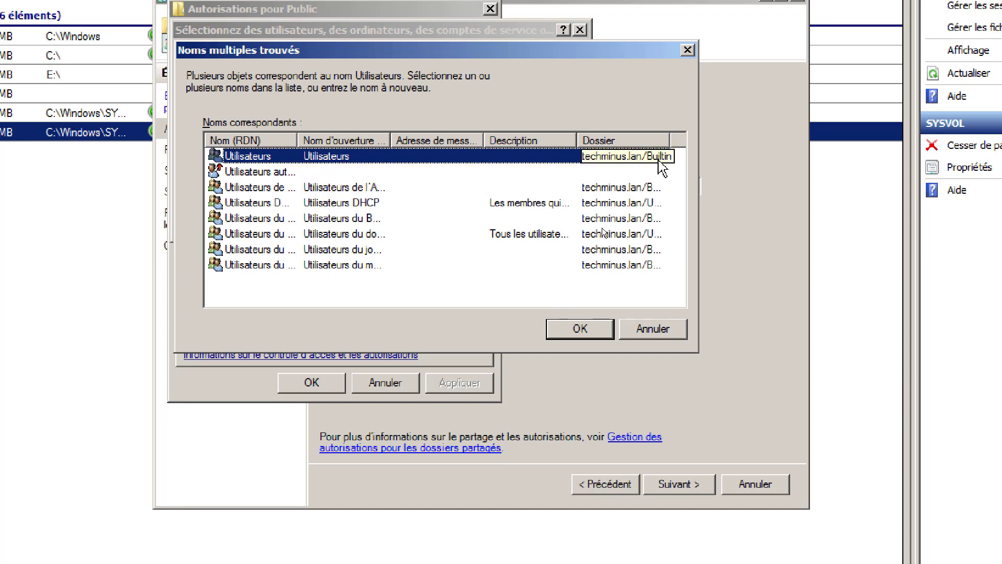
left_click_drag(297, 140, 408, 141)
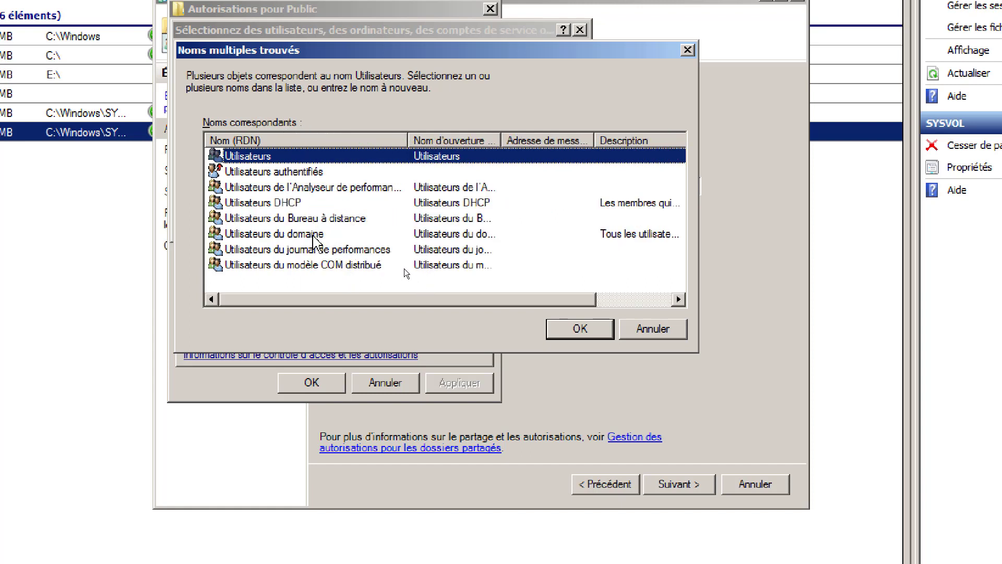
left_click(306, 233)
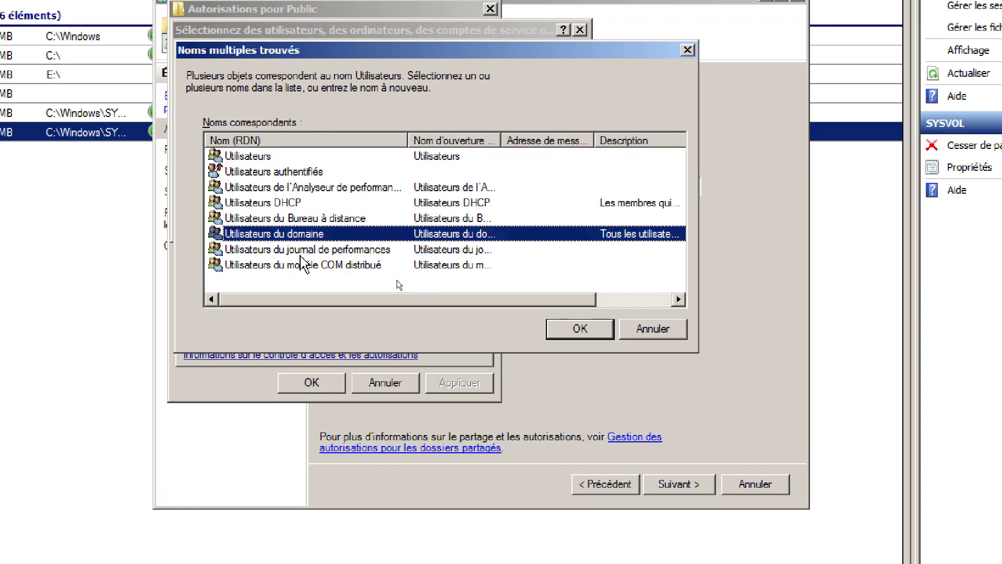
left_click(244, 157)
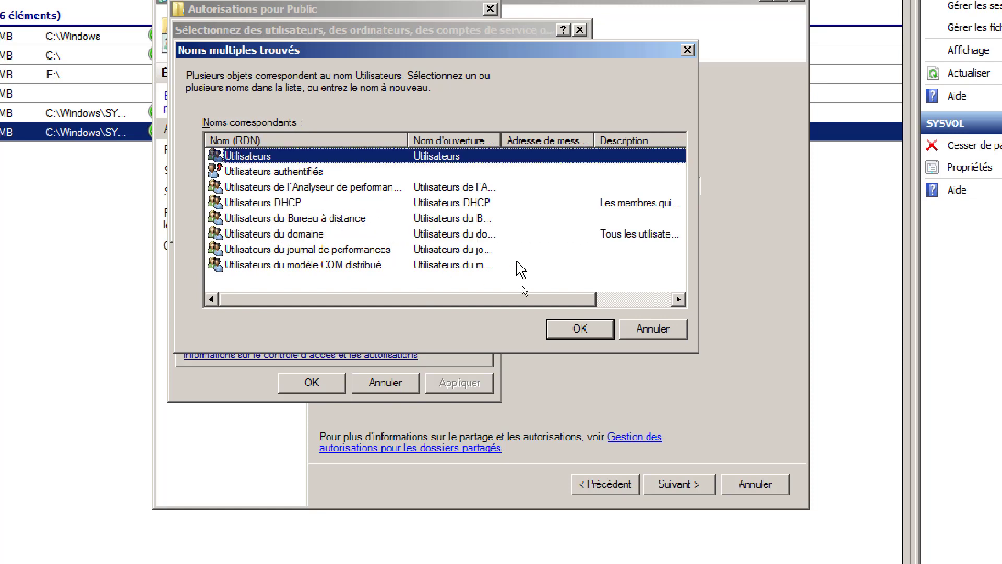
left_click(556, 325)
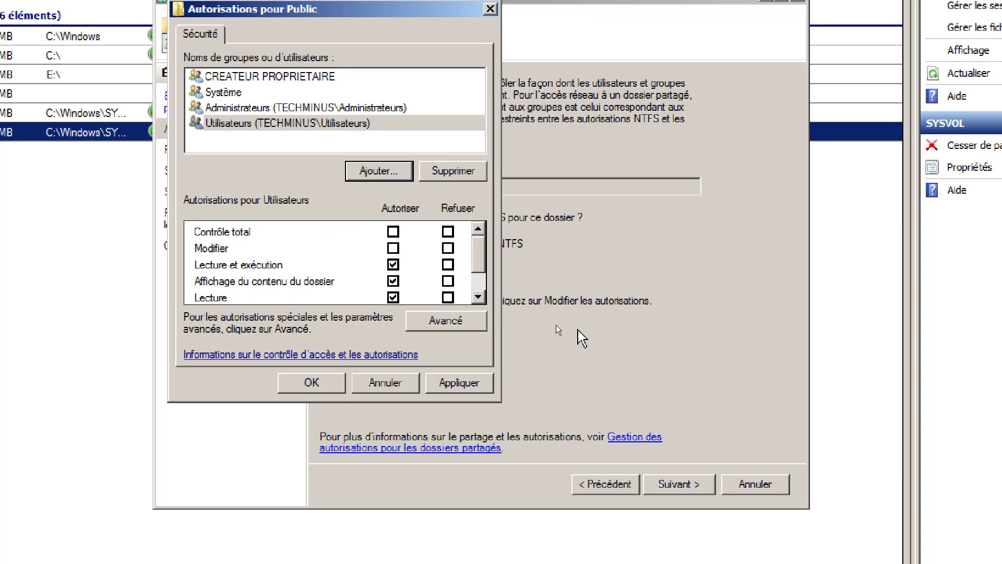
Step: Allow Utilisateurs the Modifier permission on the folder and keep SMB as the sharing protocol with the share name Public
left_click(393, 248)
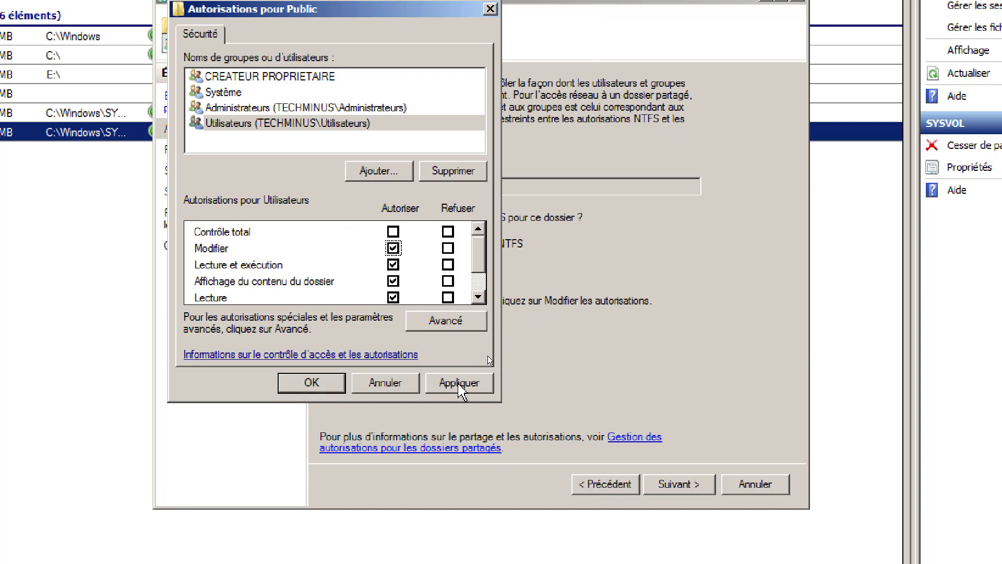
left_click(458, 383)
left_click(314, 383)
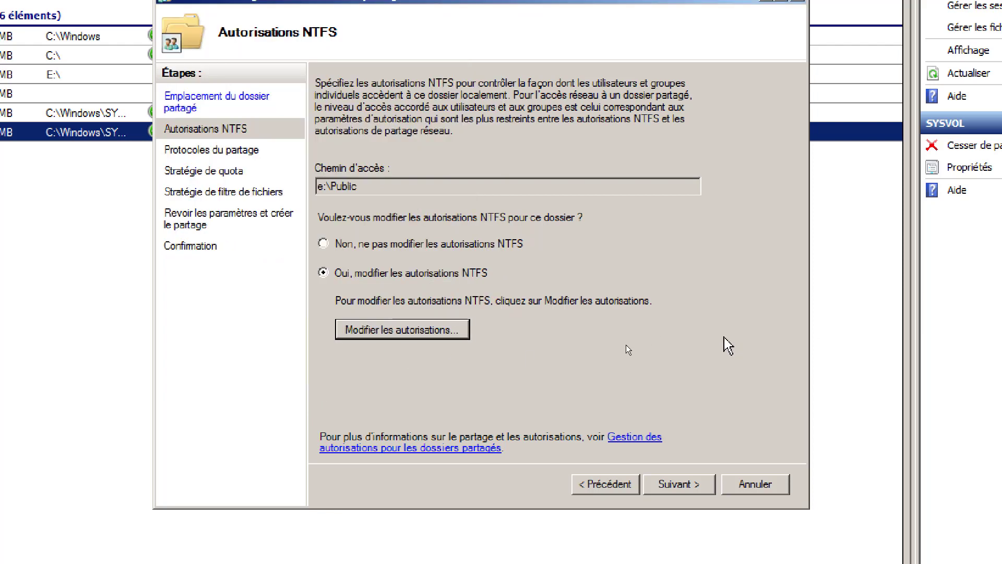
left_click(679, 484)
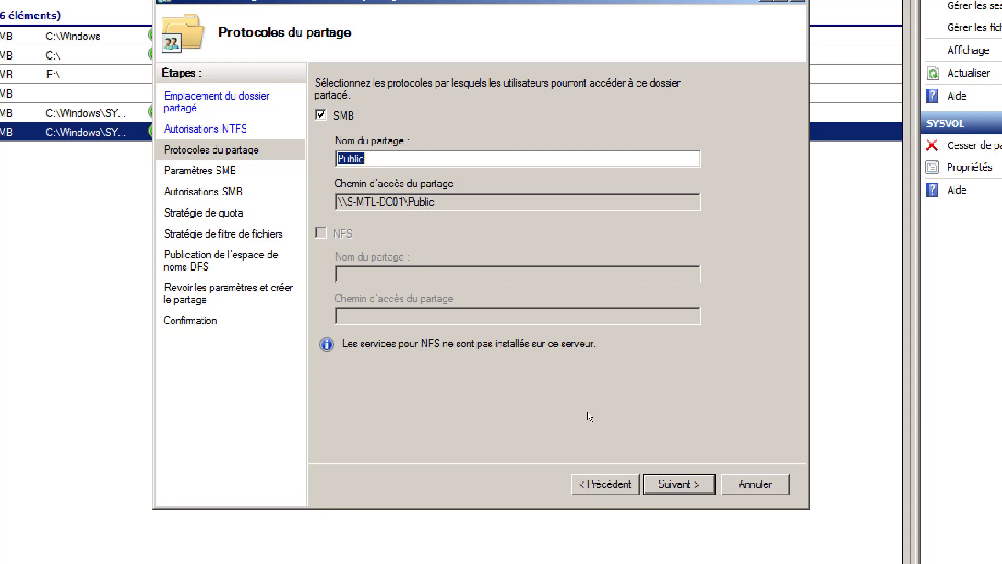
left_click(694, 486)
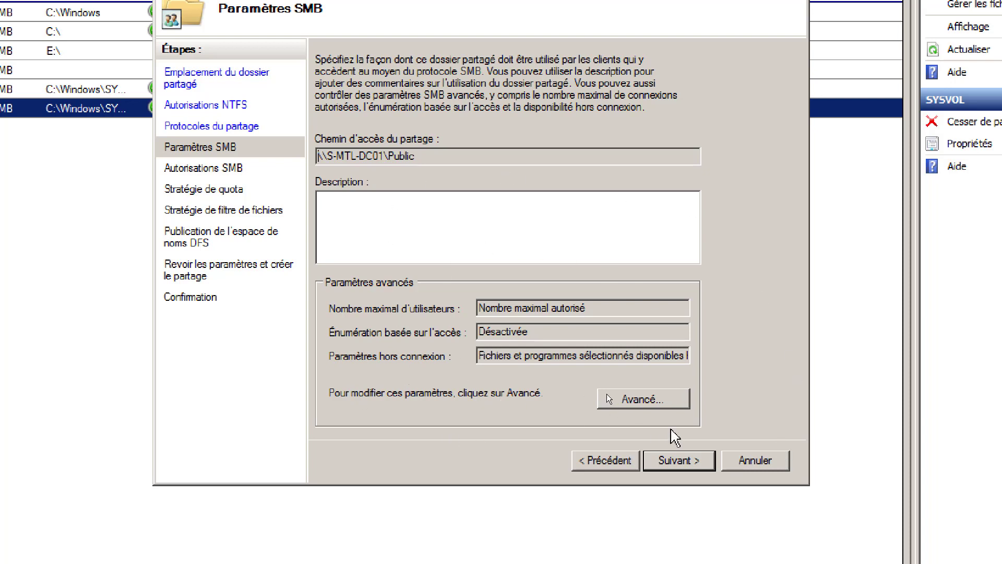
Step: Set the share's offline caching so that no file or program is available offline, and accept the SMB settings
left_click(641, 397)
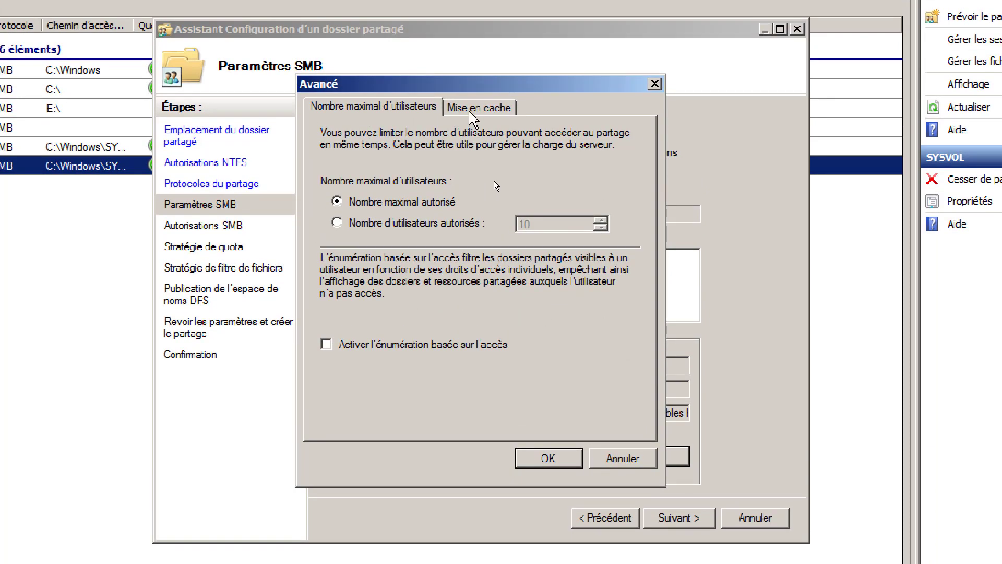
left_click(473, 109)
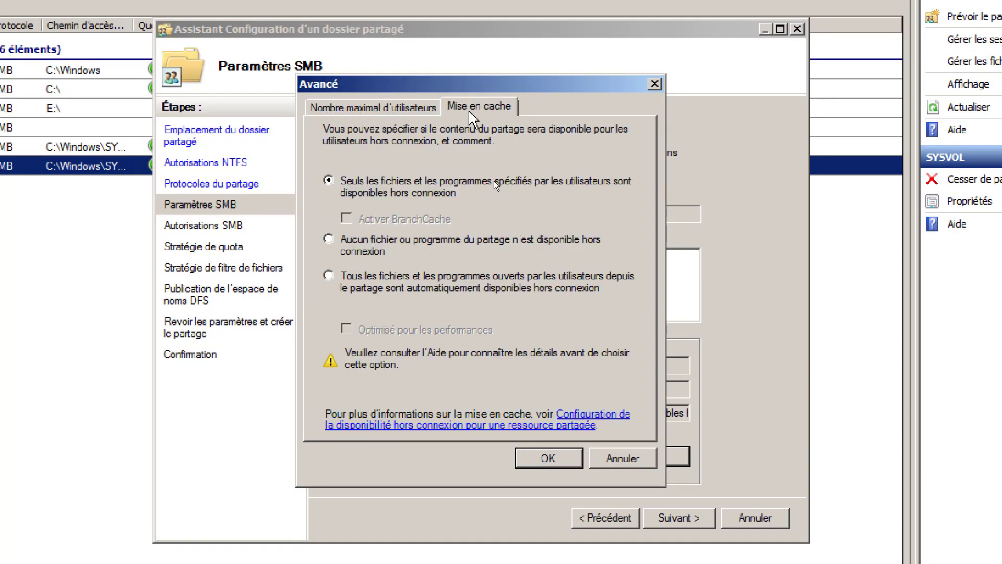
left_click(330, 240)
left_click(546, 460)
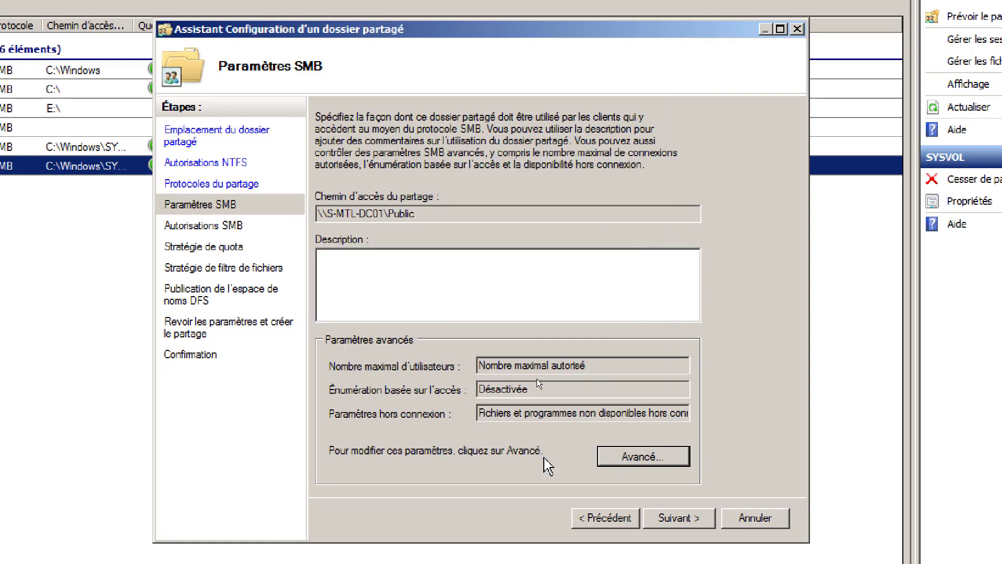
left_click(685, 519)
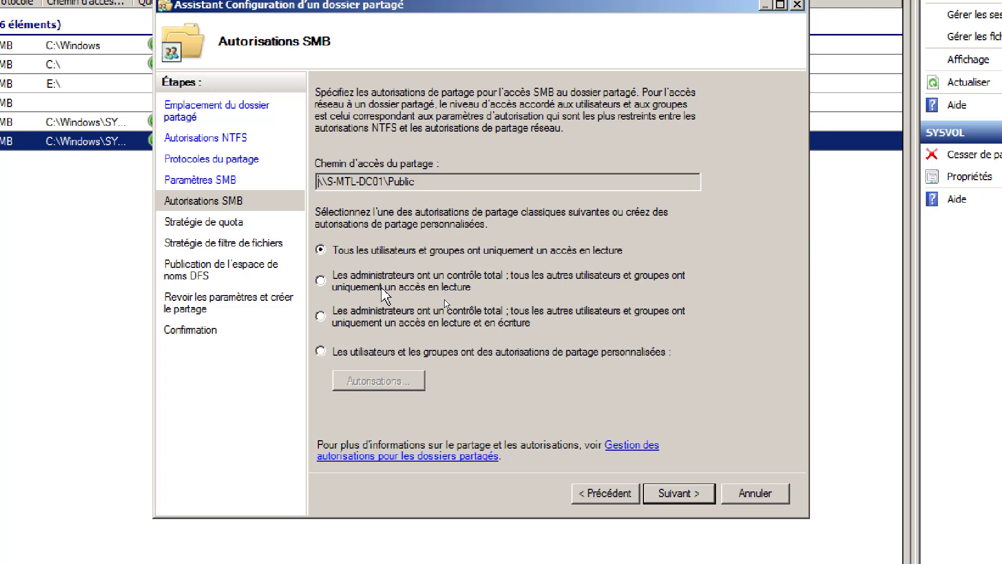
Step: Grant administrators full control and all other users read and write access over SMB, and leave the quota policy unapplied
left_click(321, 316)
left_click(676, 493)
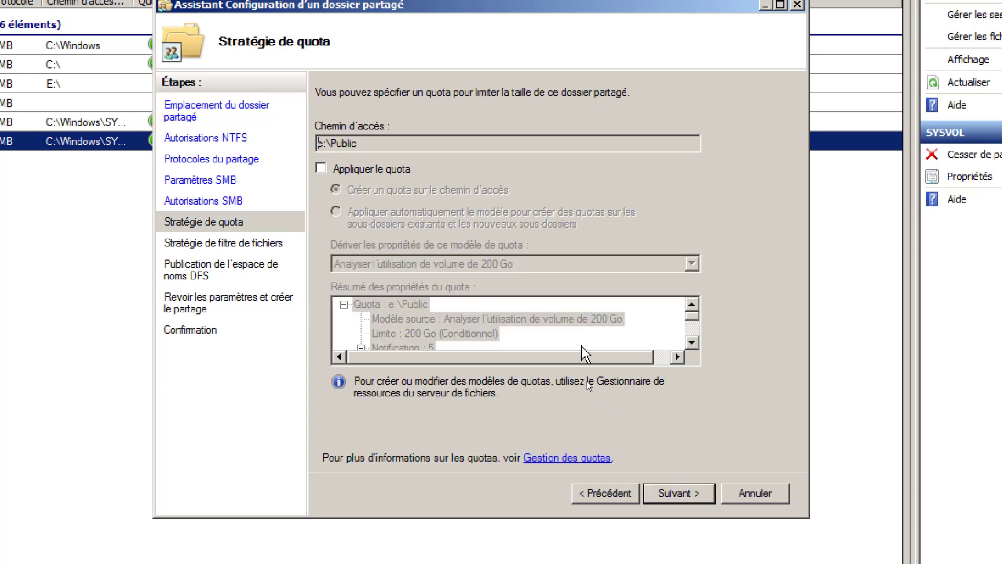
left_click(699, 494)
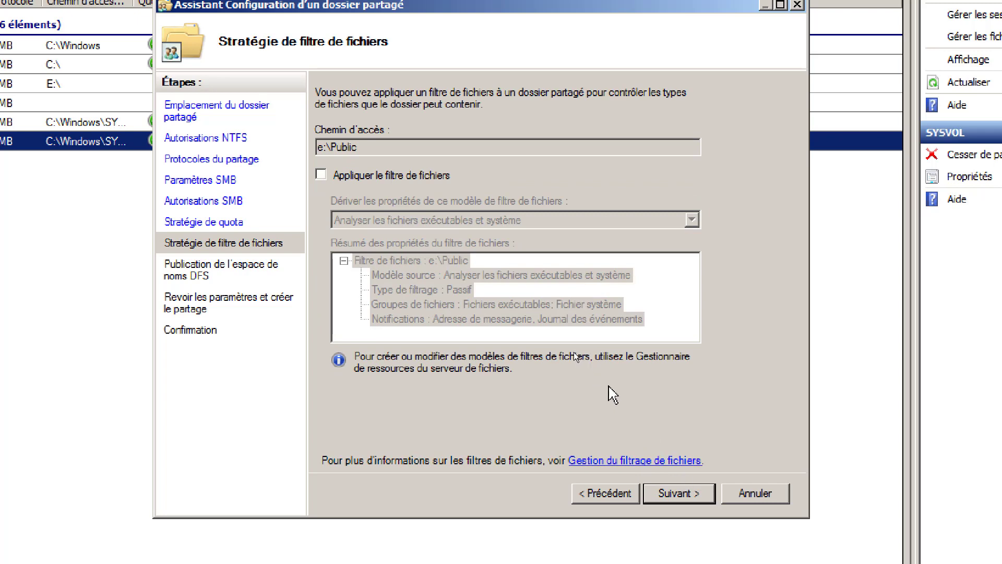
left_click(321, 176)
left_click(404, 220)
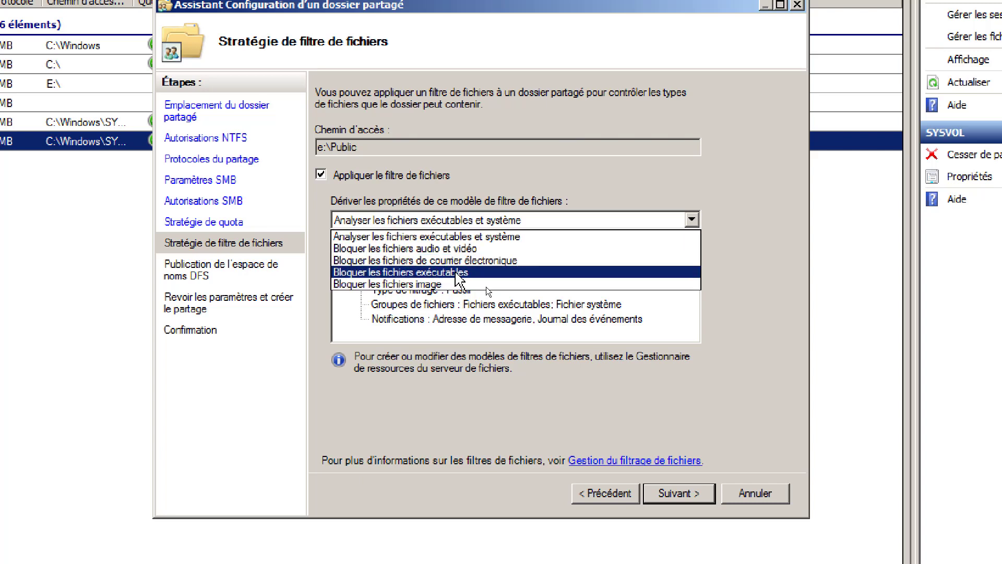
left_click(473, 273)
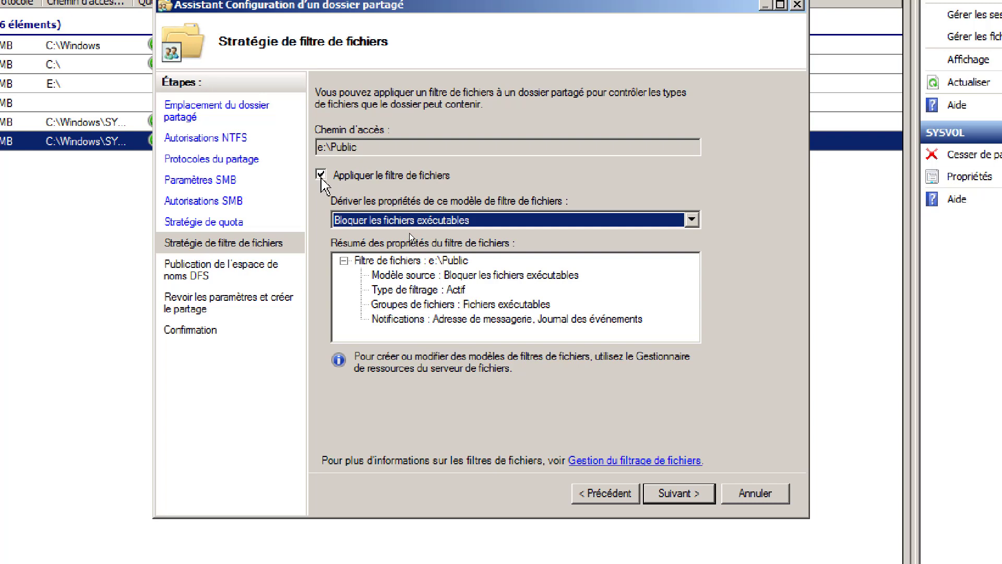
left_click(321, 175)
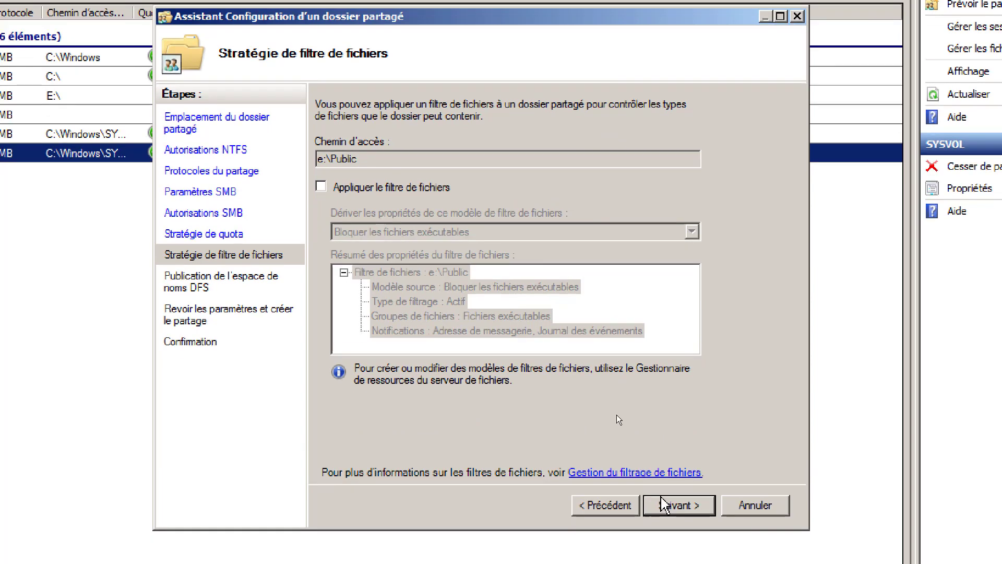
Step: Create the Public share without a file filter or DFS namespace publication, close the wizard and select the share in the list
left_click(689, 493)
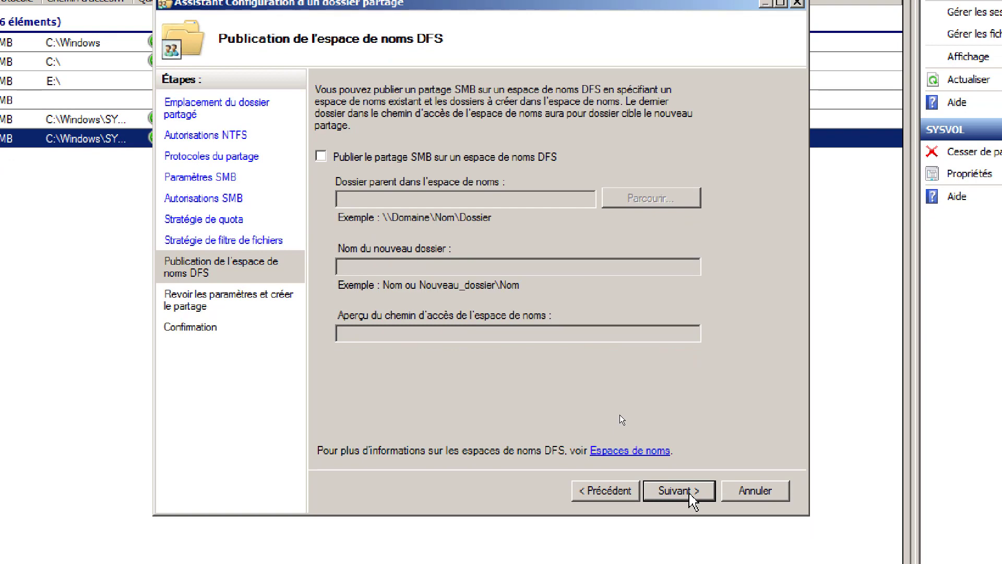
left_click(689, 494)
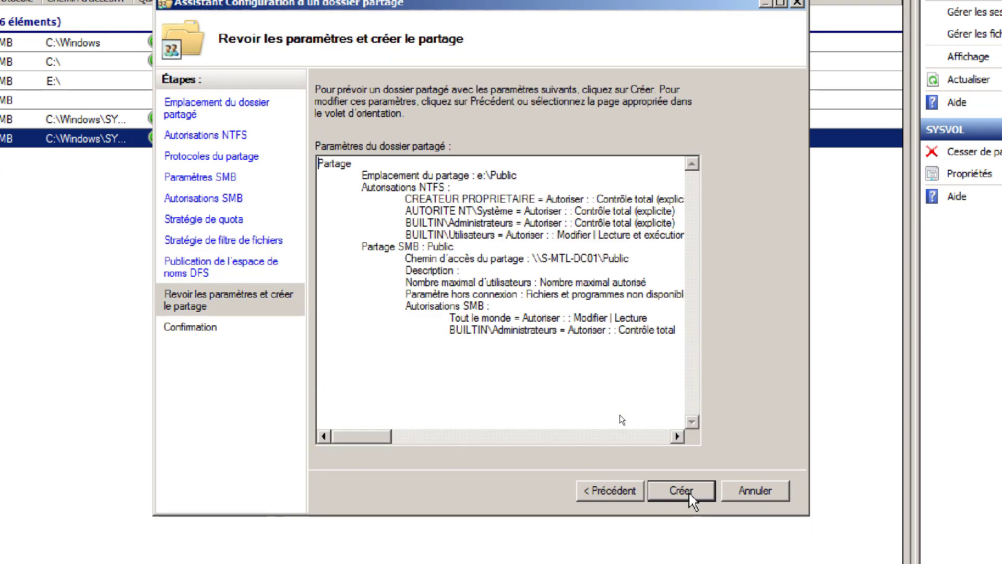
left_click(689, 492)
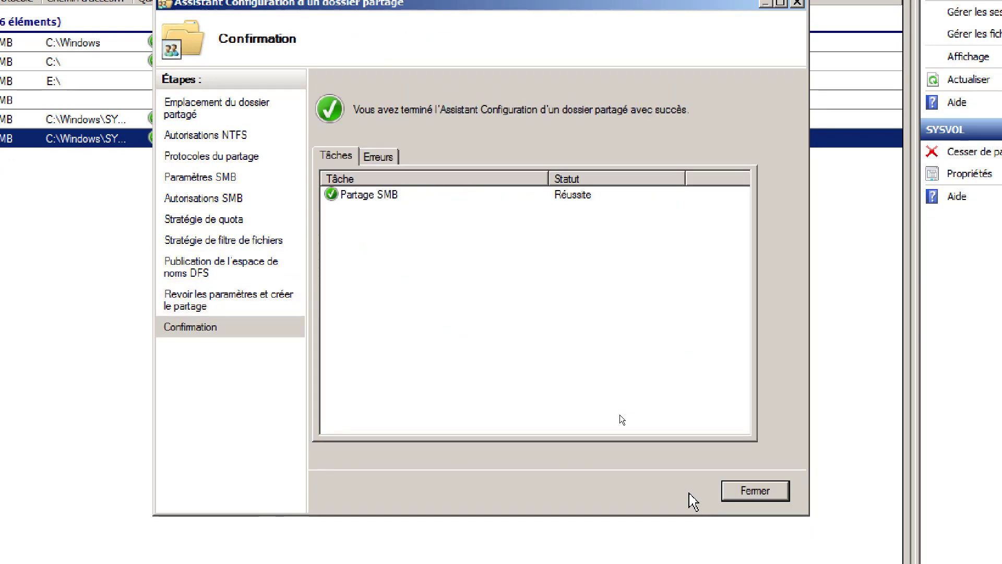
left_click(770, 496)
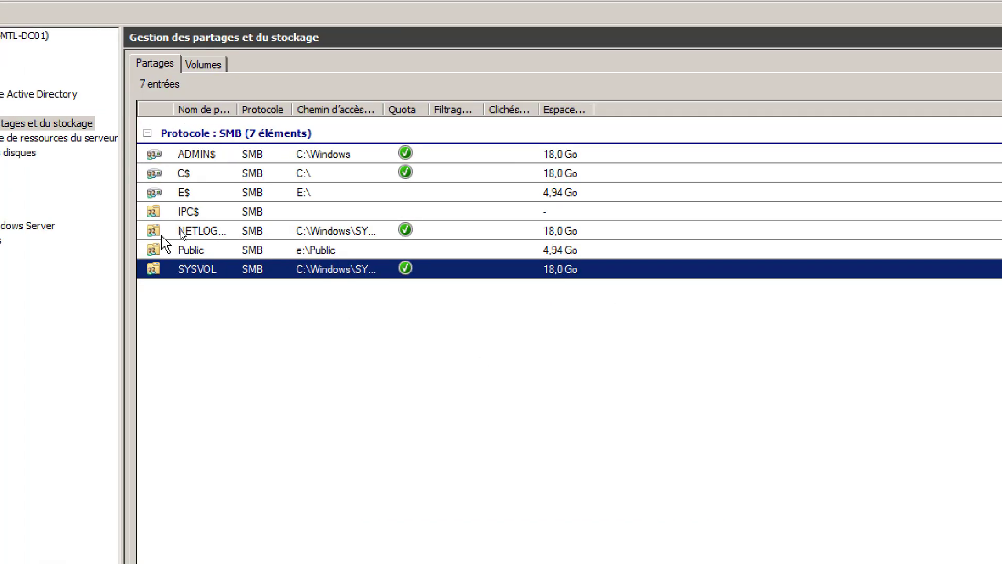
left_click(201, 251)
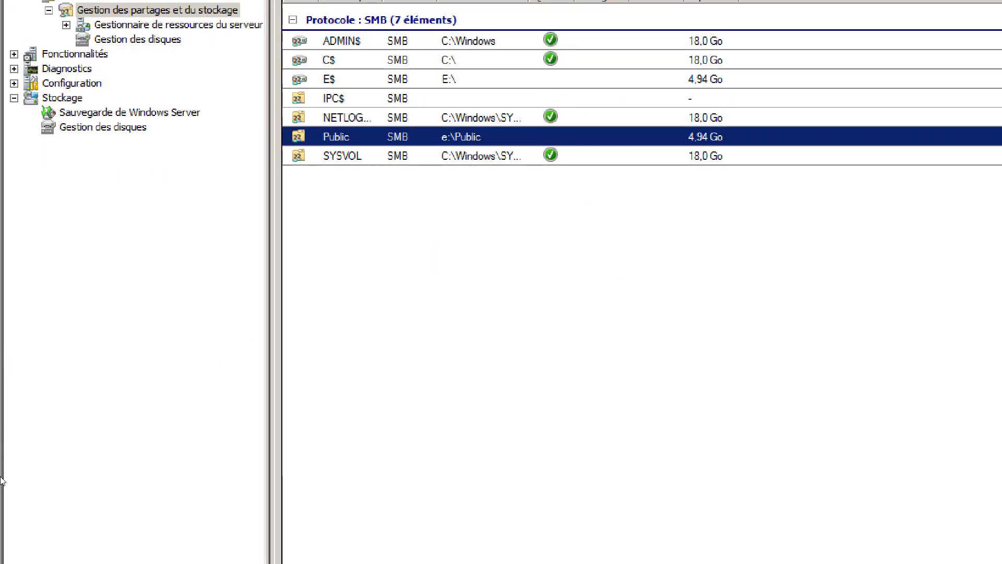
Step: Switch to Utilisateurs et ordinateurs Active Directory and show the contents of OU_Partages
left_click(17, 491)
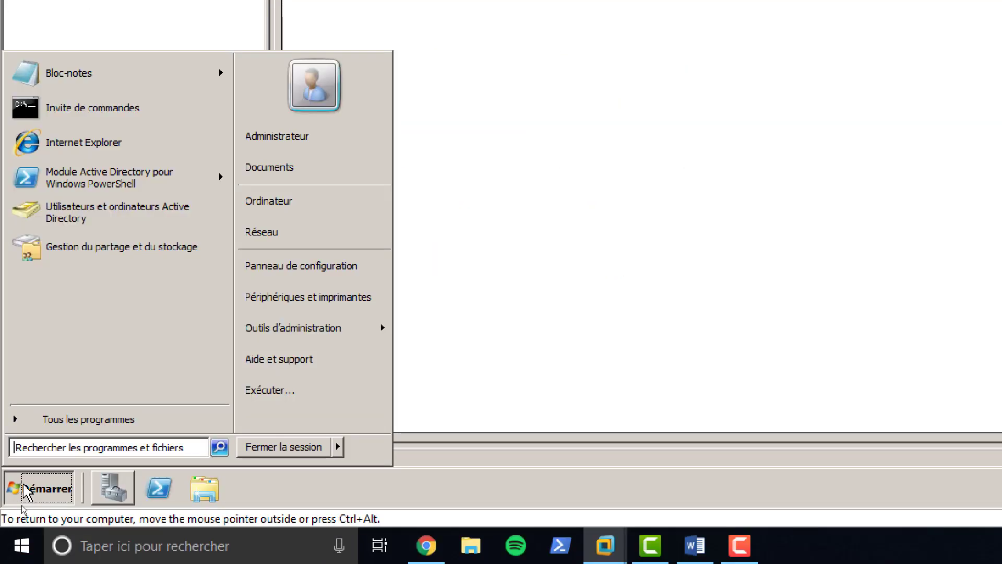
left_click(86, 210)
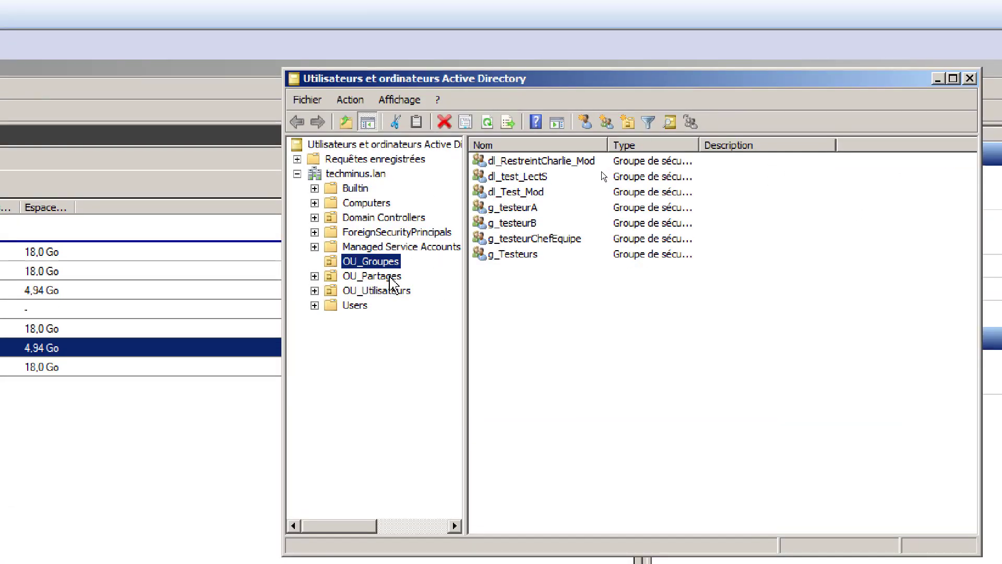
left_click(389, 88)
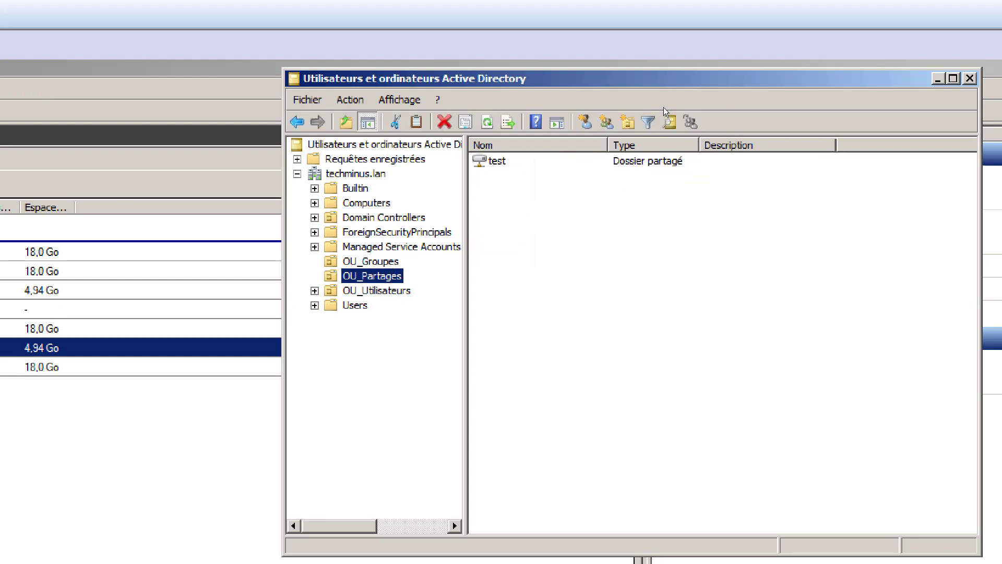
Step: Delete the shared folder object test from OU_Partages and confirm the deletion
left_click(499, 165)
right_click(497, 182)
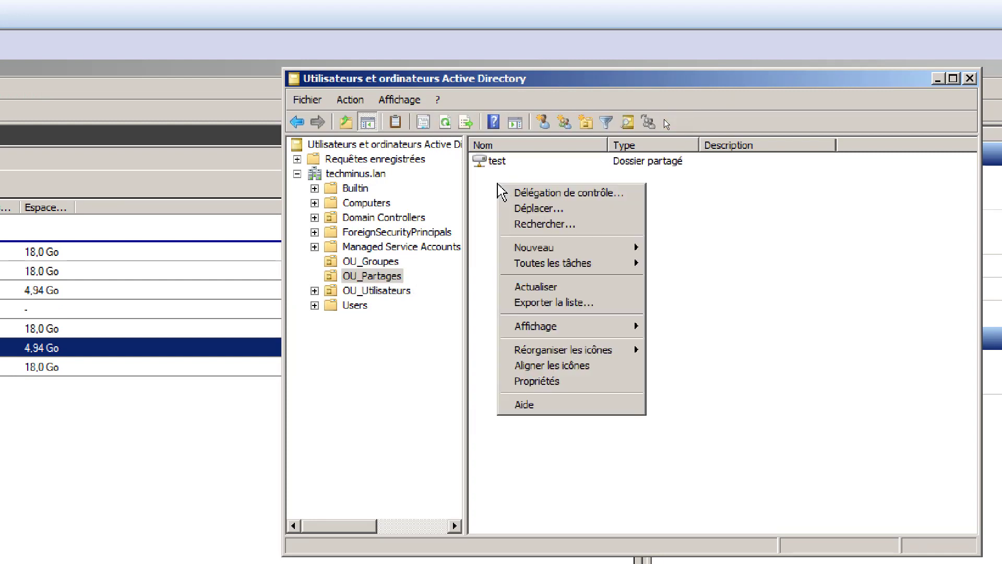
left_click(485, 158)
right_click(489, 163)
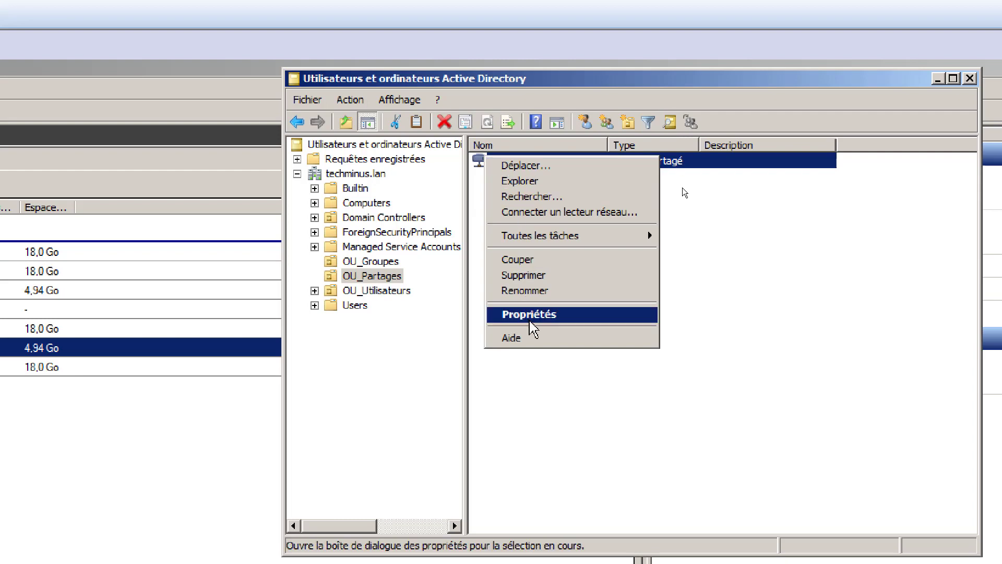
left_click(538, 279)
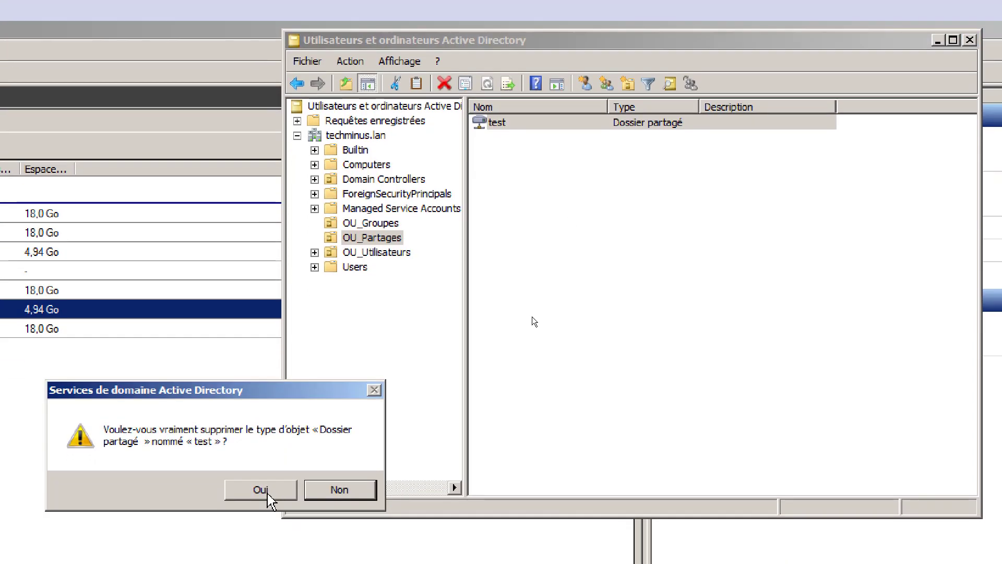
left_click(263, 528)
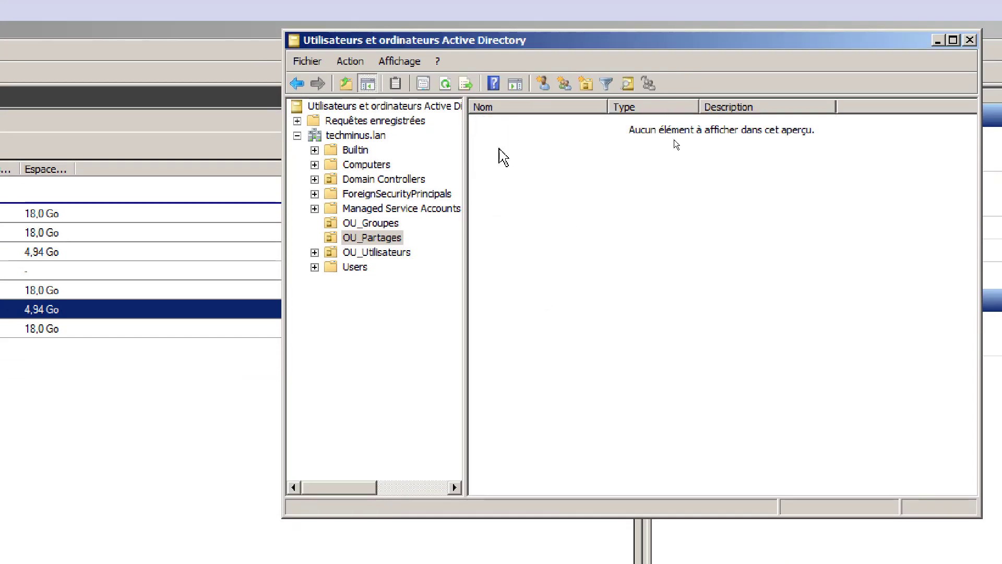
Step: Start a new Dossier partagé object in OU_Partages named Public with the network path \\s-mtl-dc01\public
right_click(499, 142)
mouse_move(601, 206)
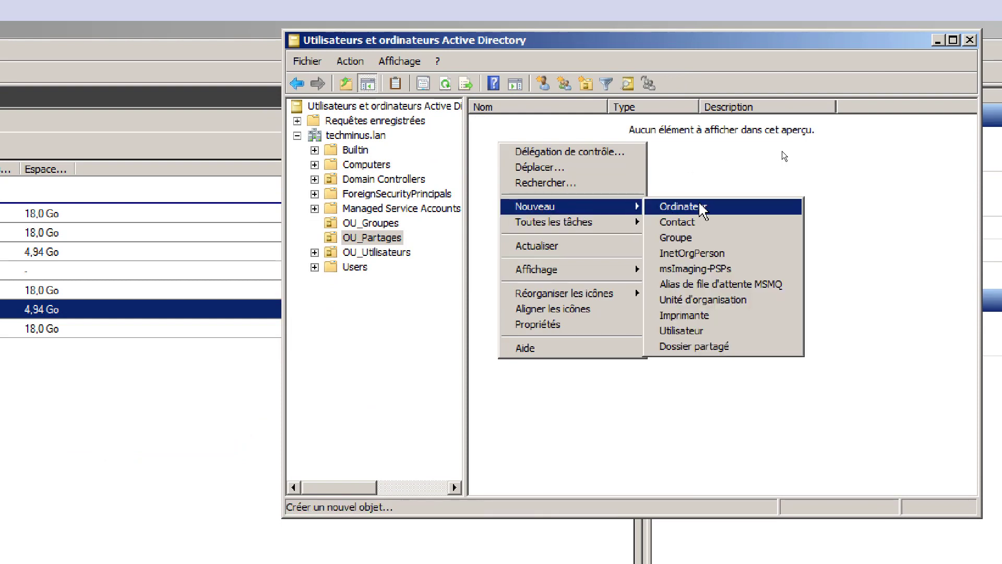
left_click(717, 345)
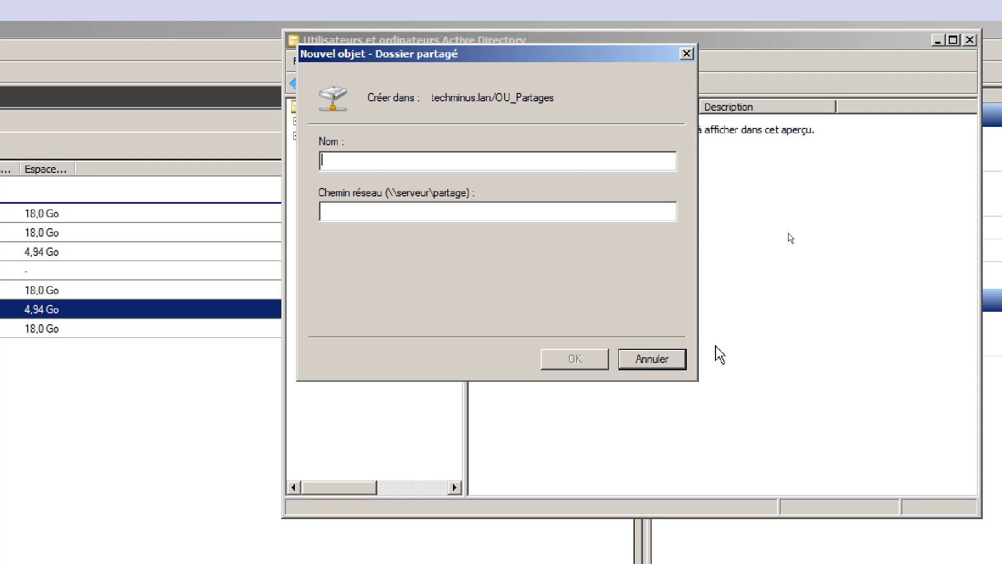
type("Public")
type("\\\\s-mtl")
type("-dc01\\")
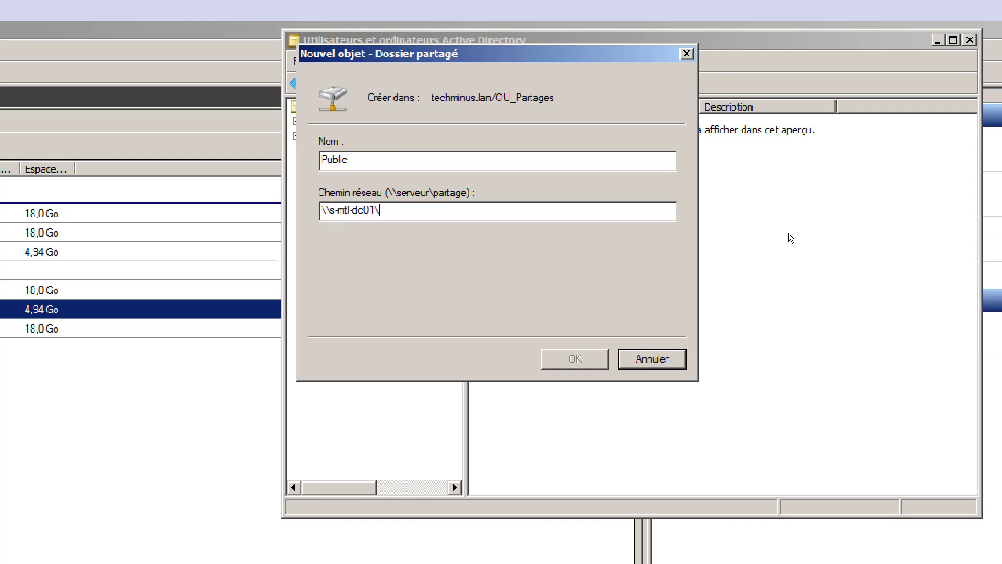
type("public")
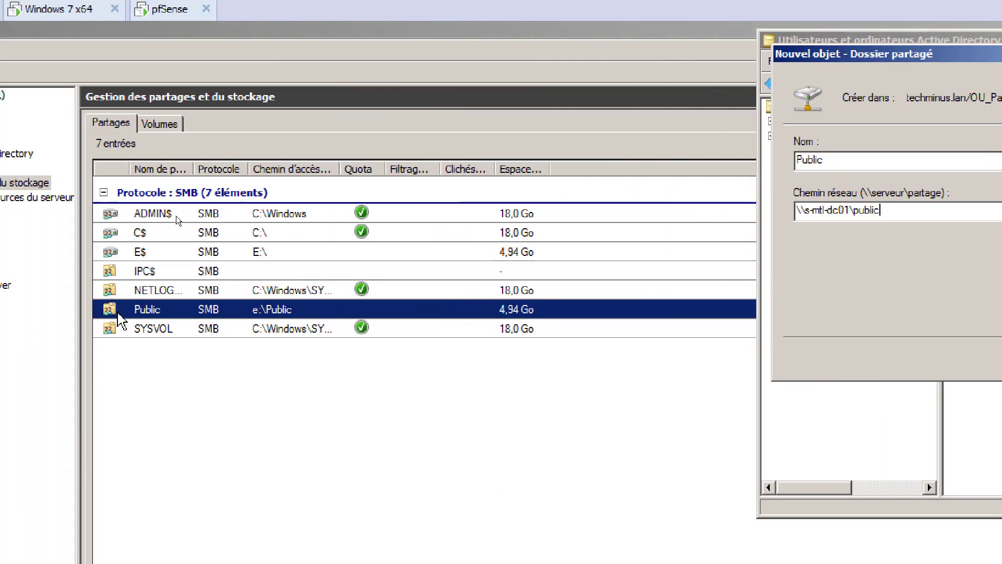
Step: Open the properties of the Public share in the share management list and copy its share path
right_click(205, 312)
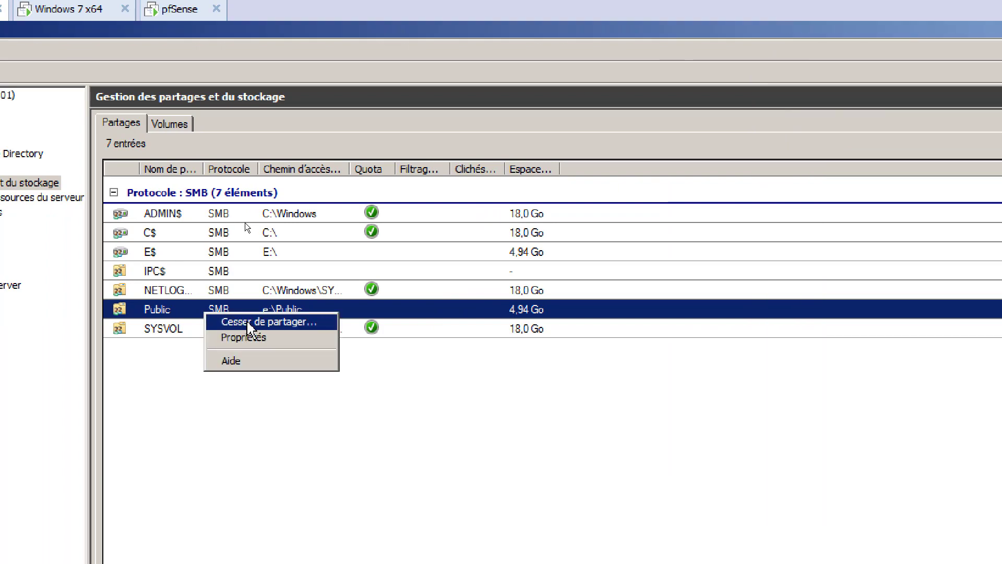
left_click(252, 339)
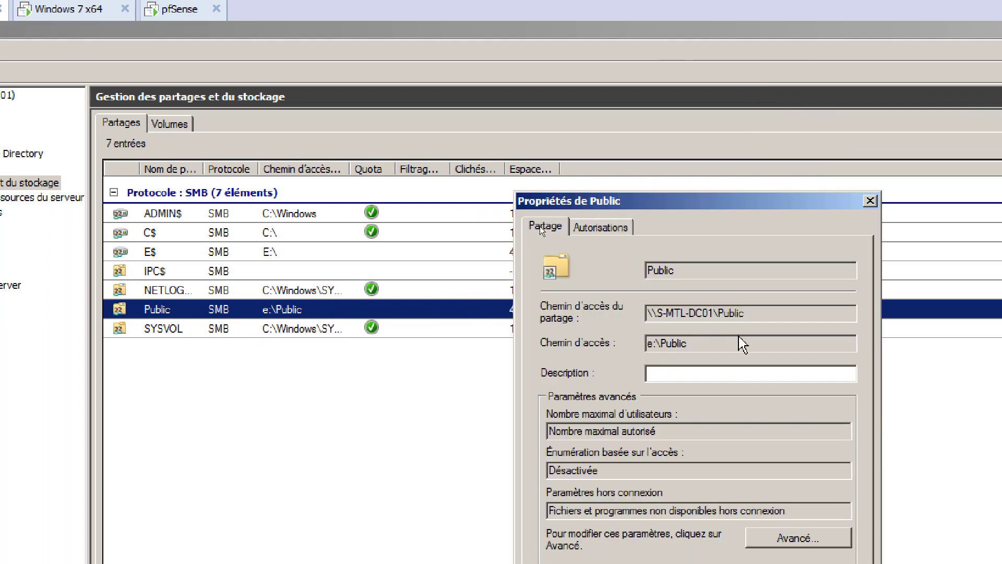
left_click_drag(760, 317, 632, 317)
key("ctrl+c")
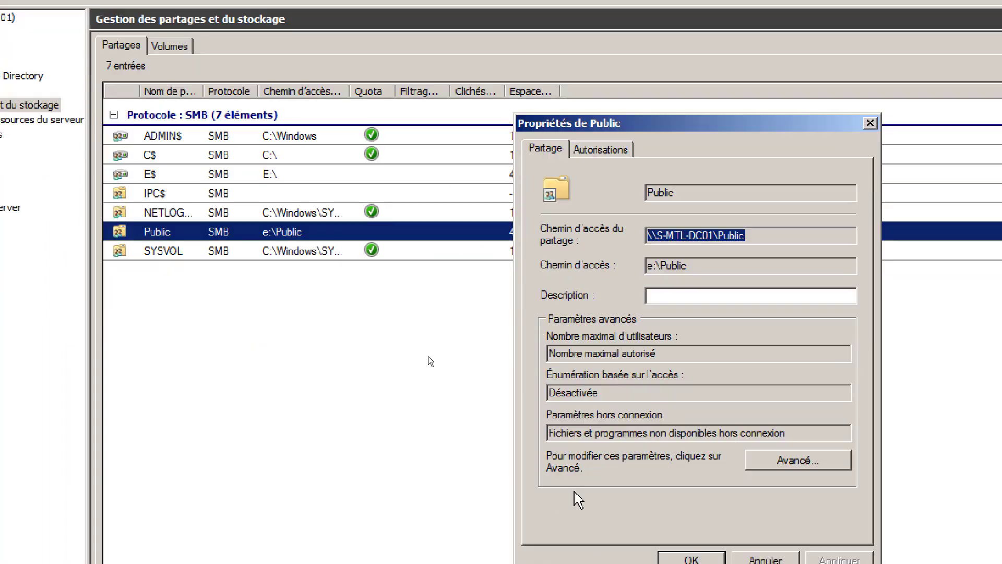
right_click(674, 236)
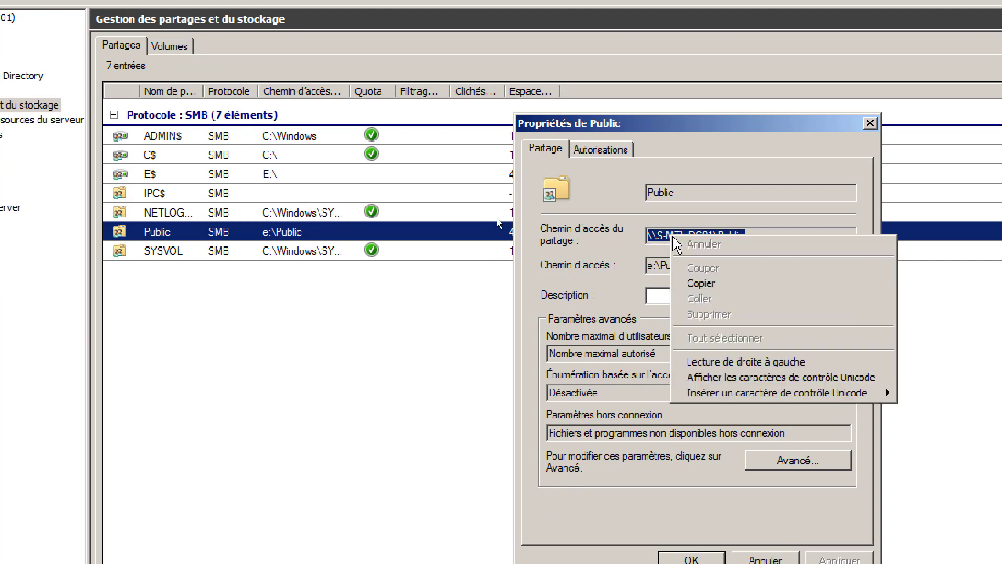
left_click(696, 285)
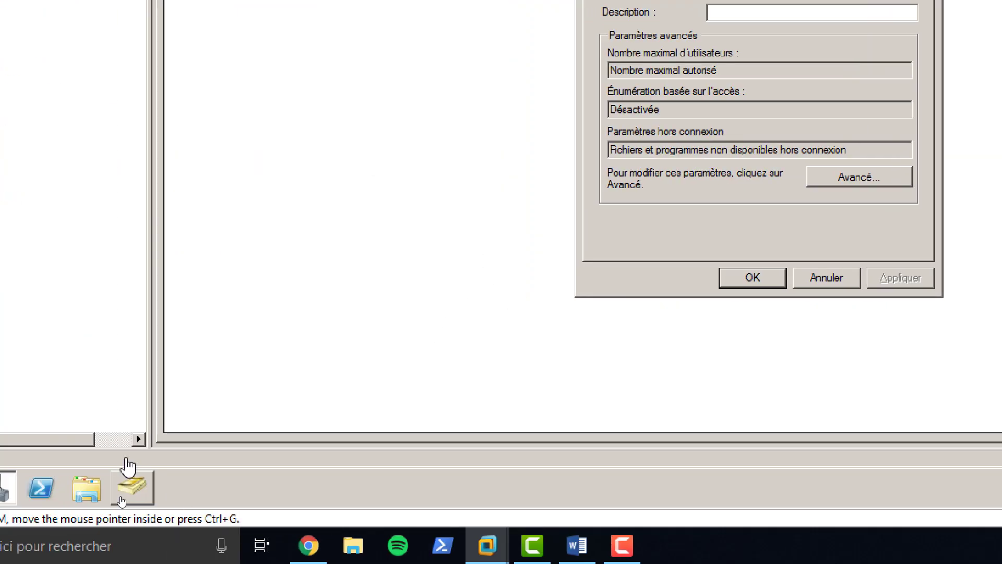
Step: Return to the new shared folder object and replace its network path with the copied \\S-MTL-DC01\Public
left_click(186, 490)
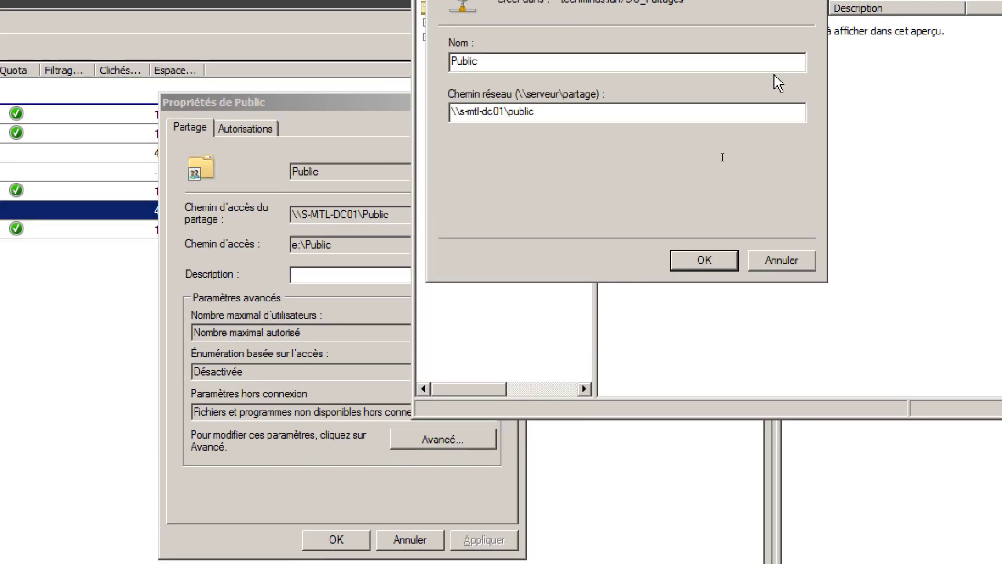
key("ctrl+a")
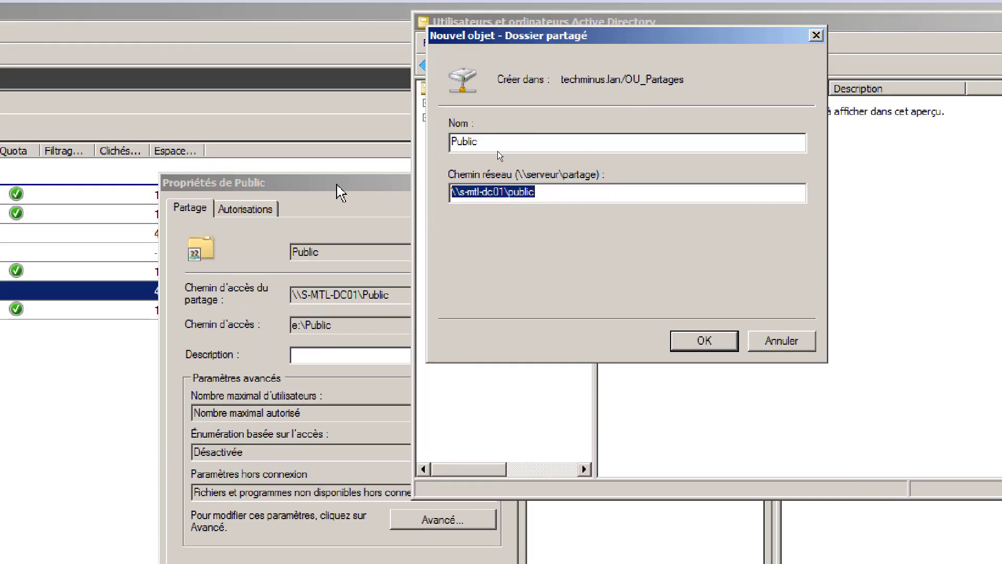
key("ctrl+v")
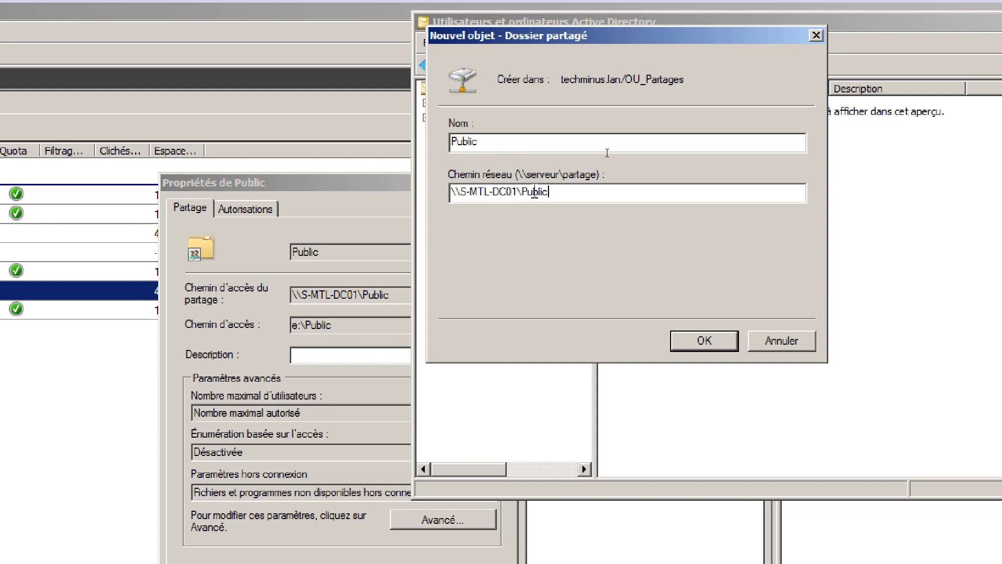
Step: Retype the separator and first letter of the share name so the network path reads \\S-MTL-DC01\public
left_click(522, 191)
key("BackSpace")
type("<")
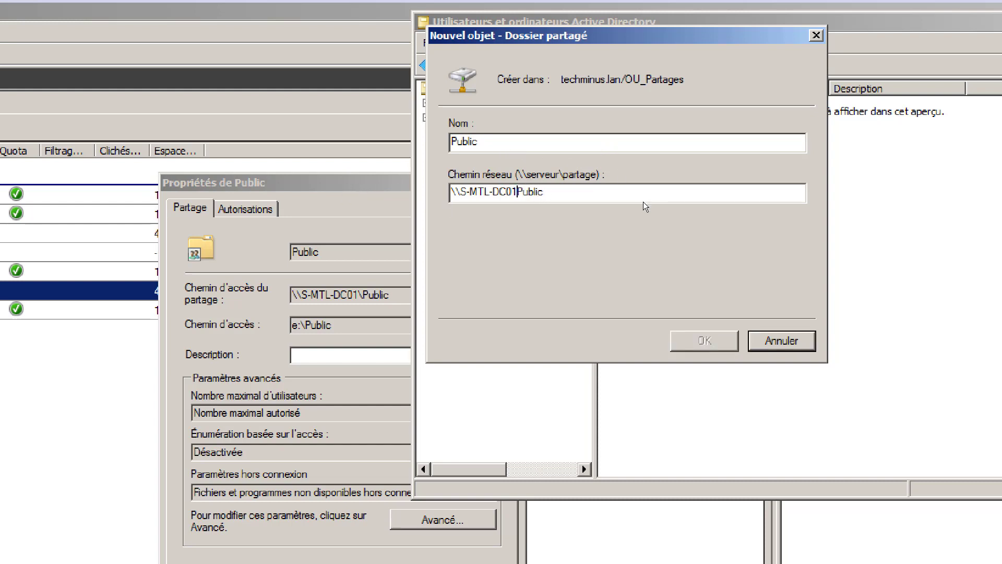
key("Delete")
key("BackSpace")
type(">")
key("BackSpace")
type("\\p")
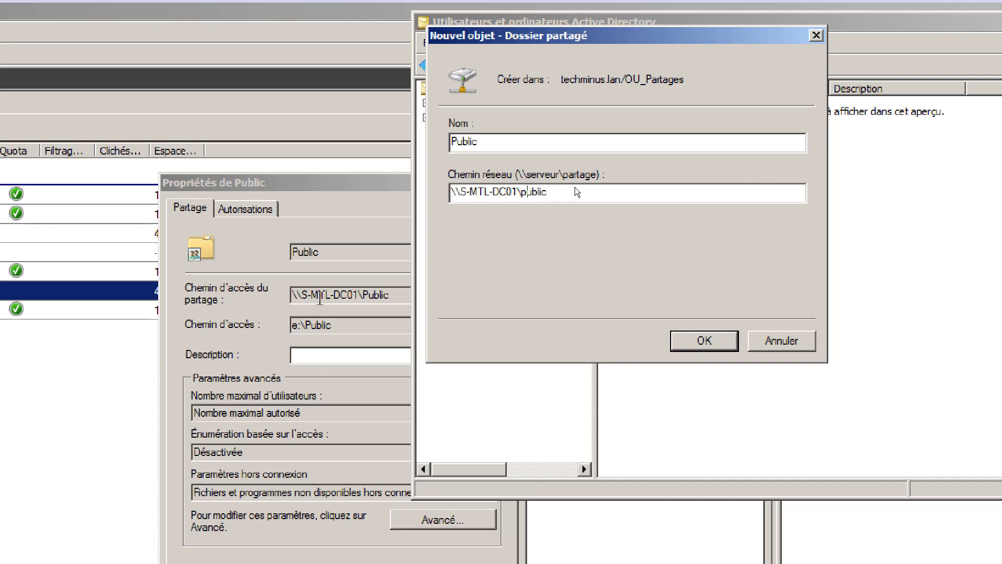
Step: Create the Public shared folder object and switch to the Windows 7 x64 virtual machine
left_click(704, 340)
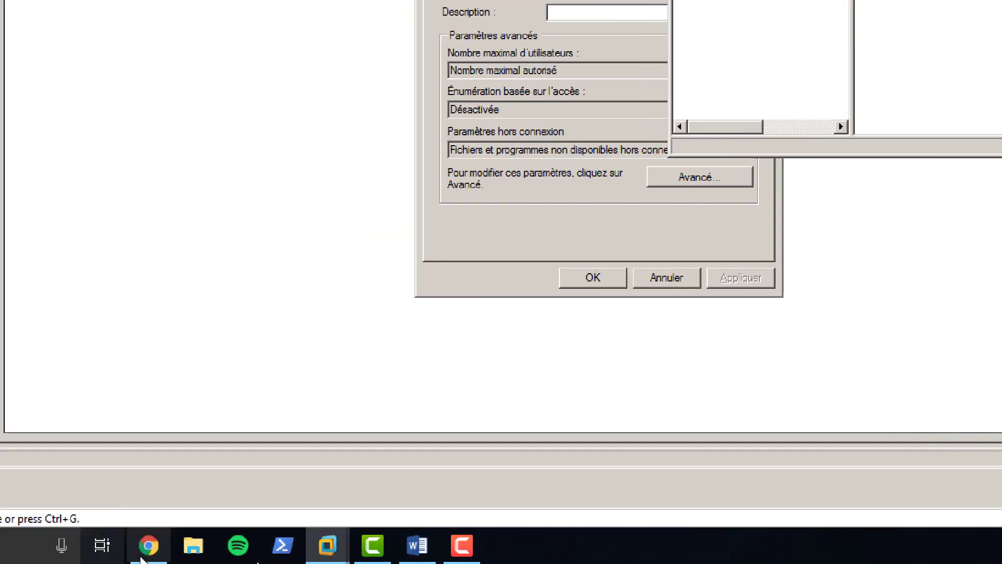
mouse_move(336, 548)
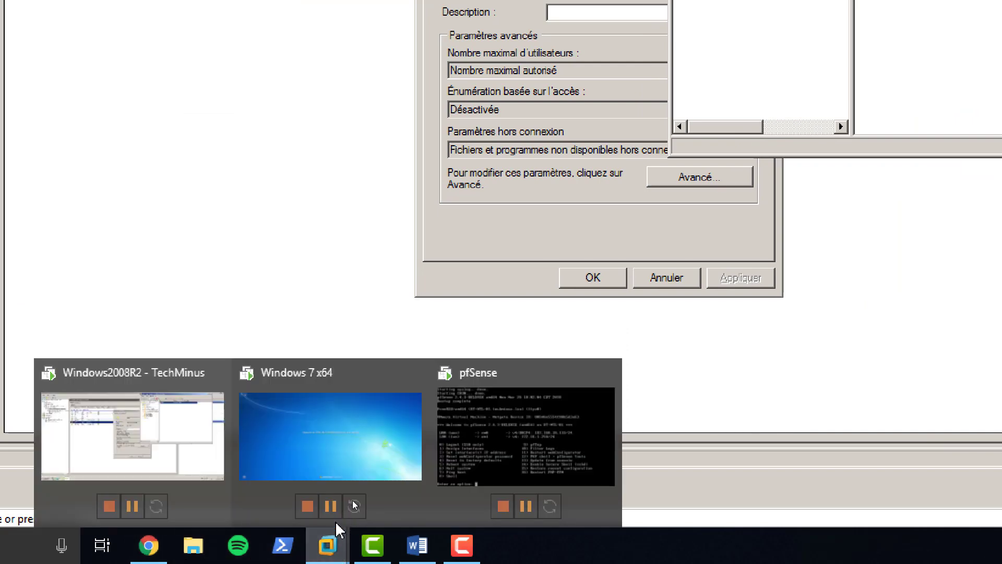
left_click(342, 443)
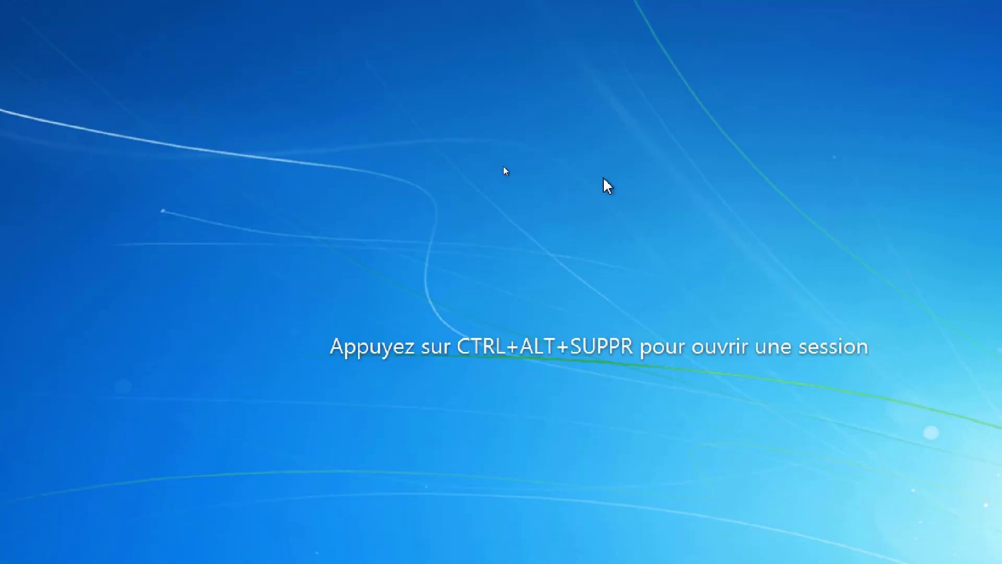
Step: Sign in to Windows 7 as another user, testa on the TECHMINUS domain, entering the account password
key("ctrl+alt+Insert")
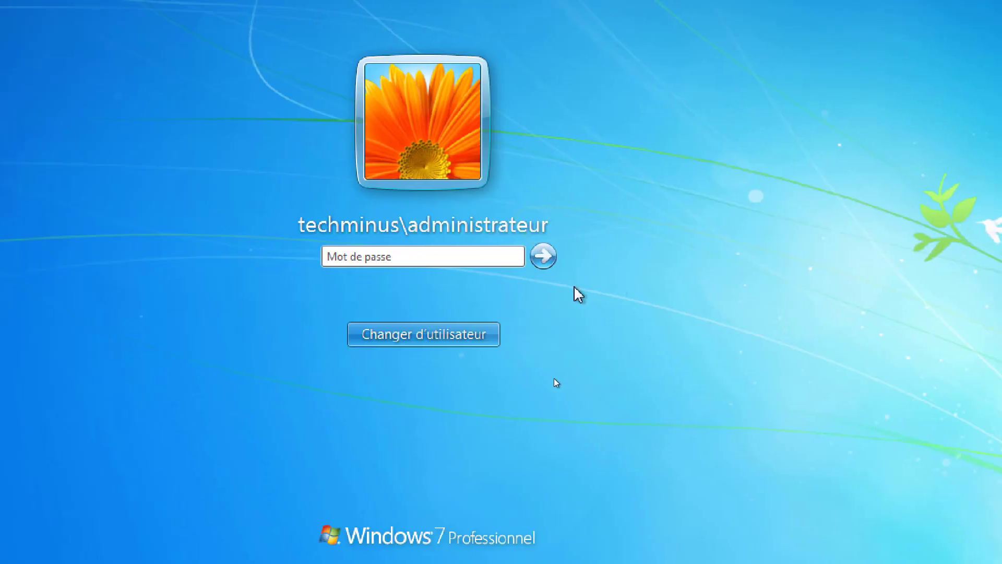
left_click(449, 336)
left_click(514, 230)
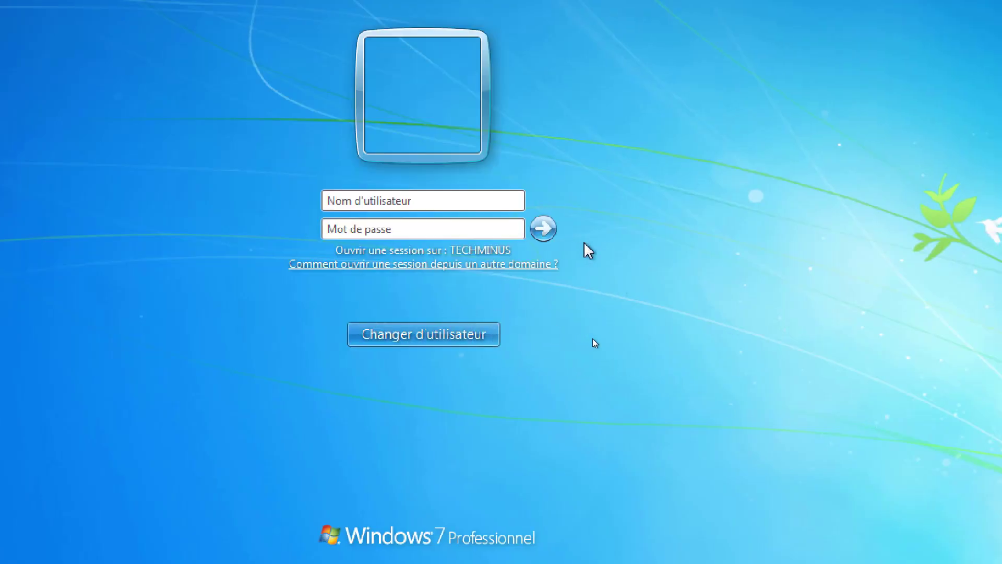
type("testt")
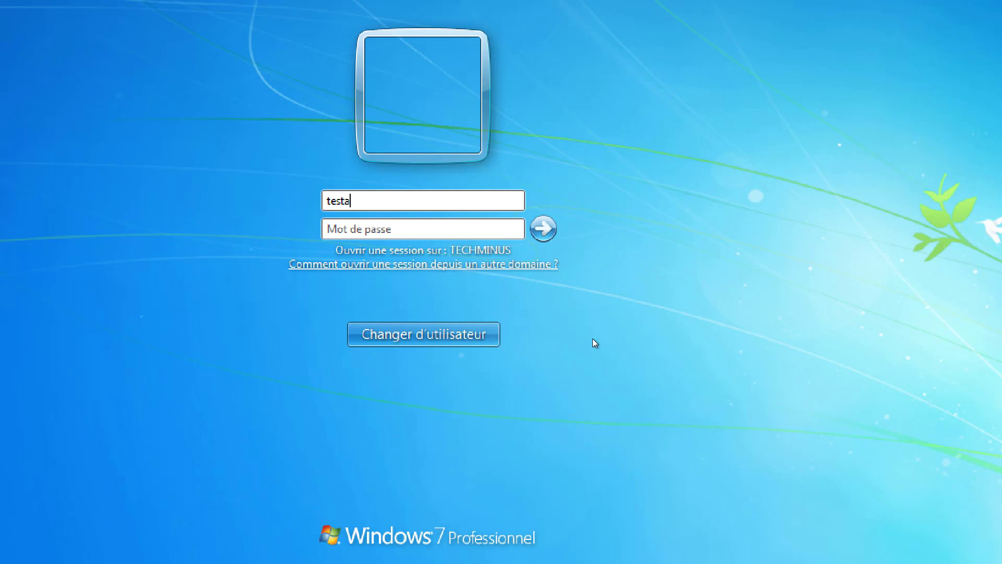
key("Tab")
type("•••••••")
key("Return")
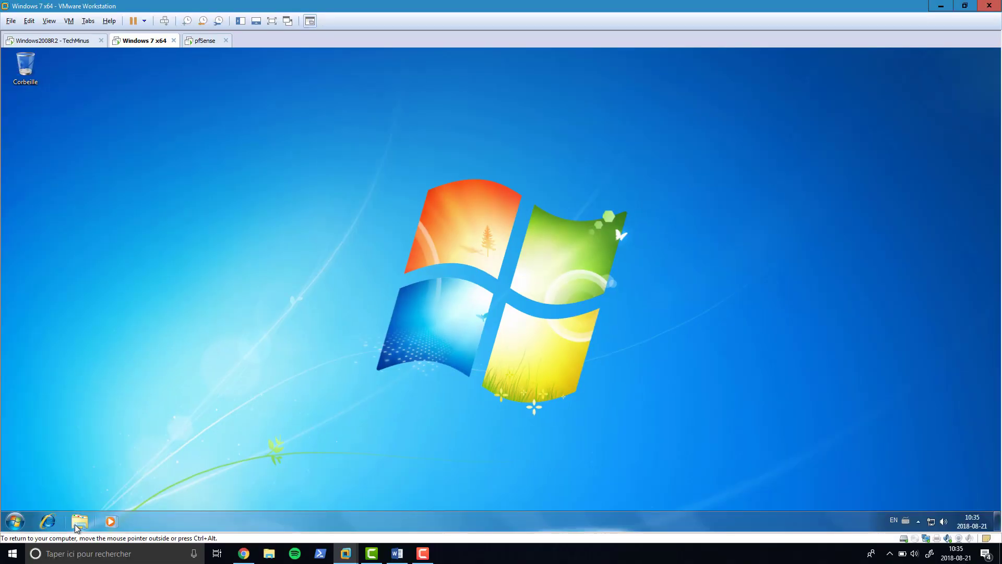
Step: Browse to Réseau in the file explorer and open the Active Directory search
left_click(78, 522)
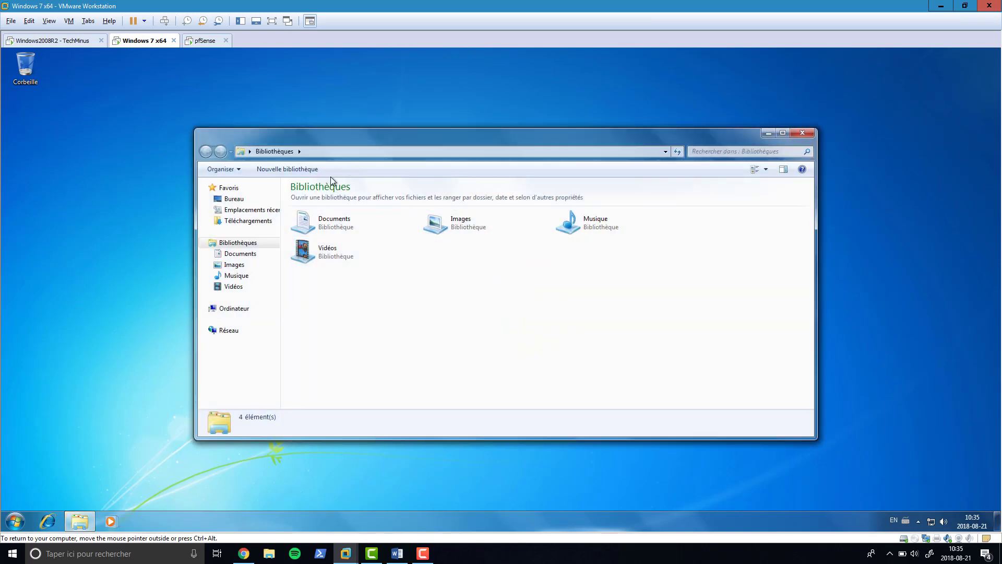
left_click(232, 331)
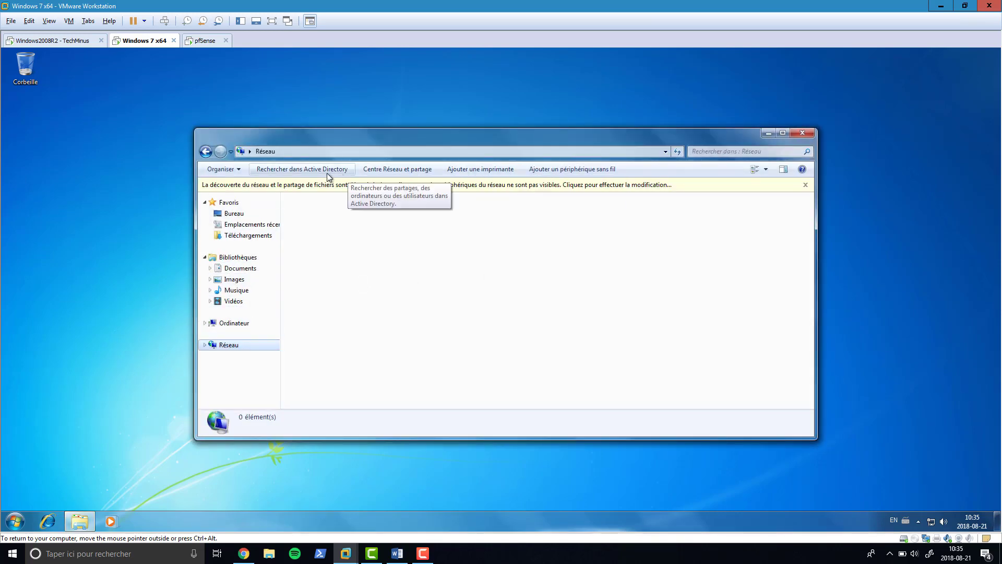
left_click(310, 172)
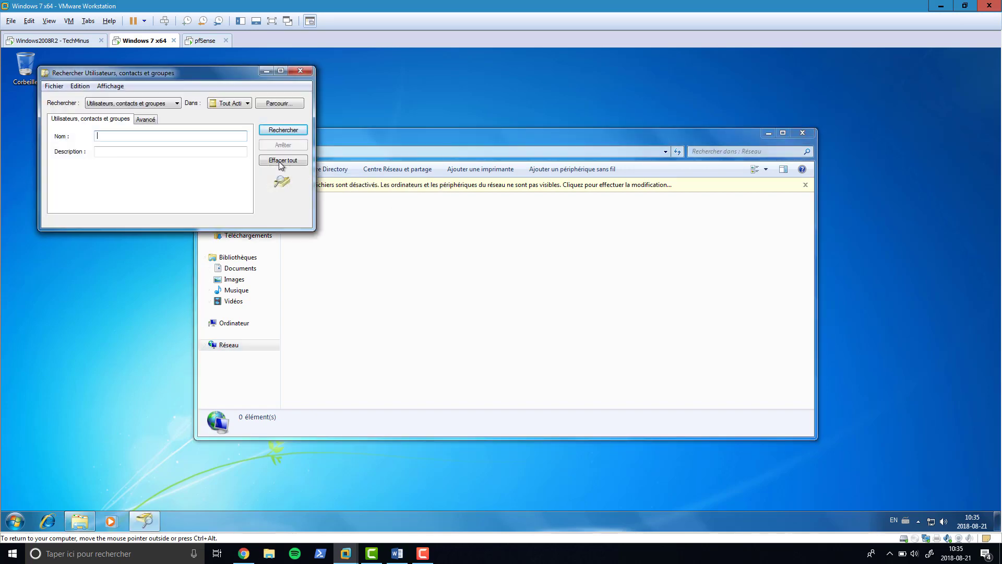
Step: Search the entire Active Directory for objects of type Dossiers partagés
left_click(240, 104)
left_click(239, 105)
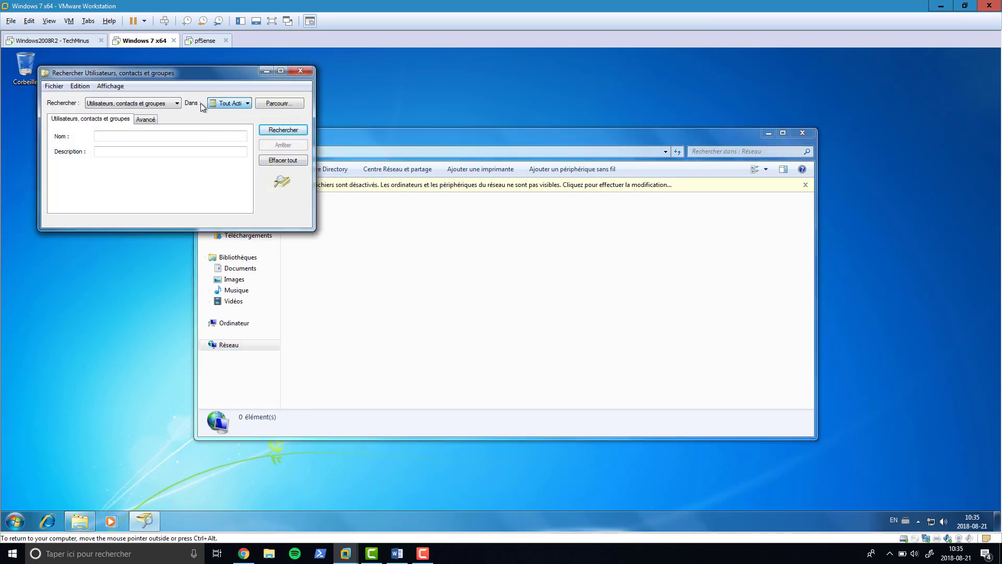
left_click(174, 103)
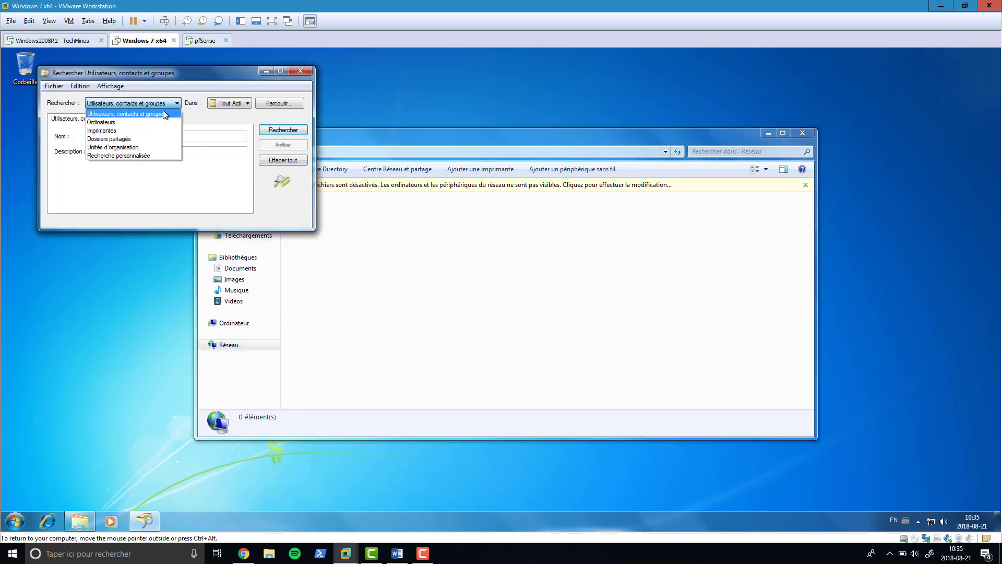
left_click(152, 136)
left_click(267, 130)
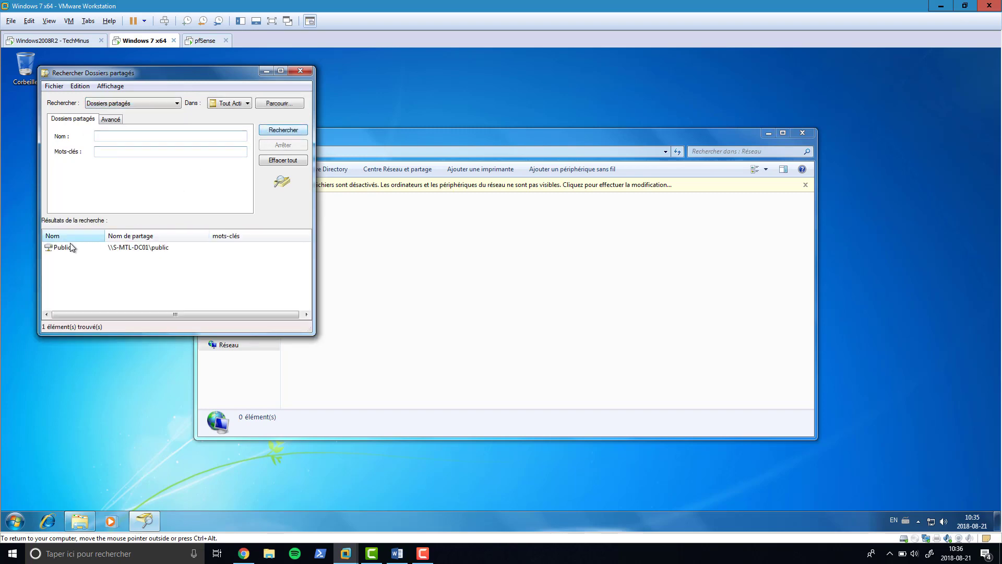
Step: Explore the Public share from the search results and close the search and Réseau windows
left_click(76, 248)
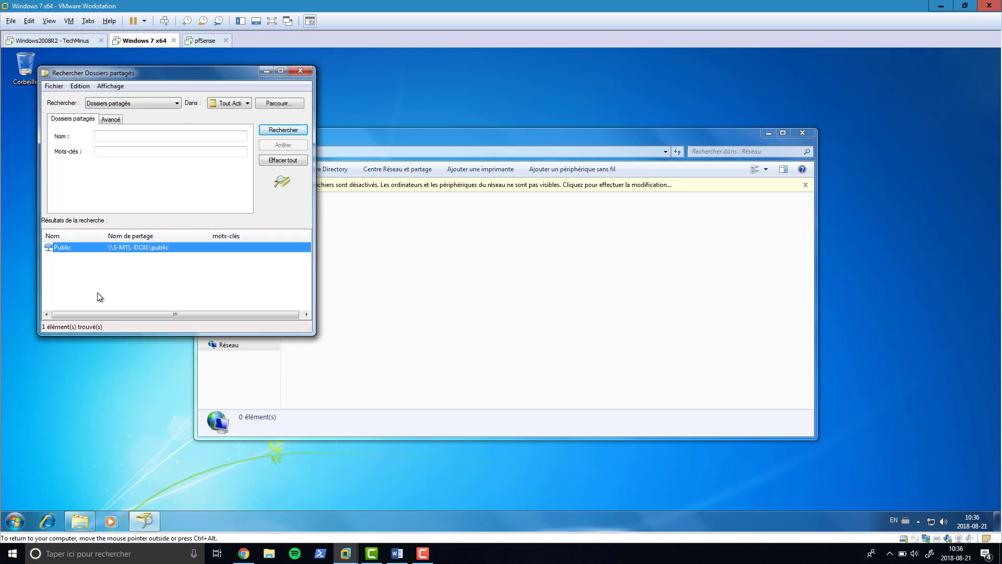
right_click(113, 246)
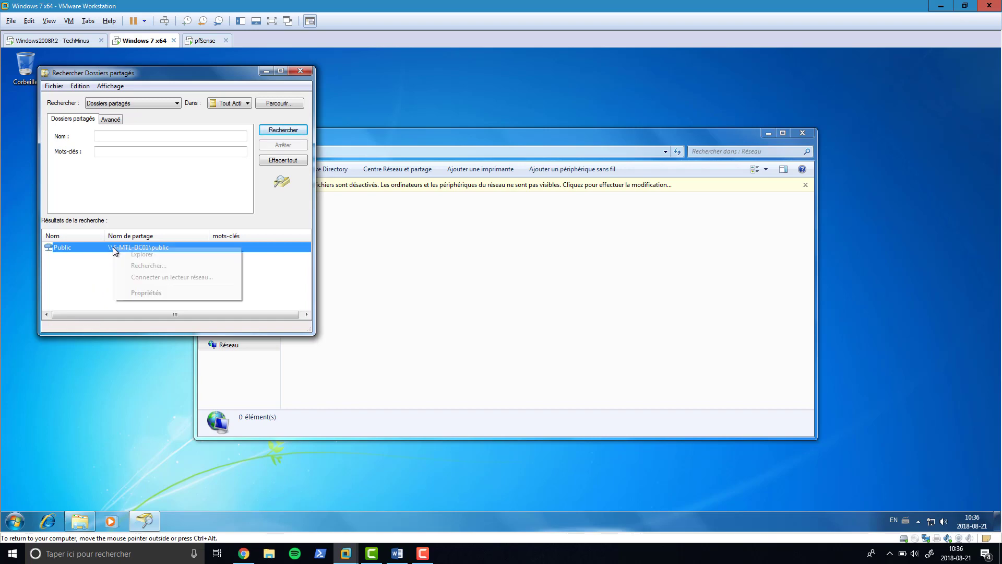
left_click(147, 256)
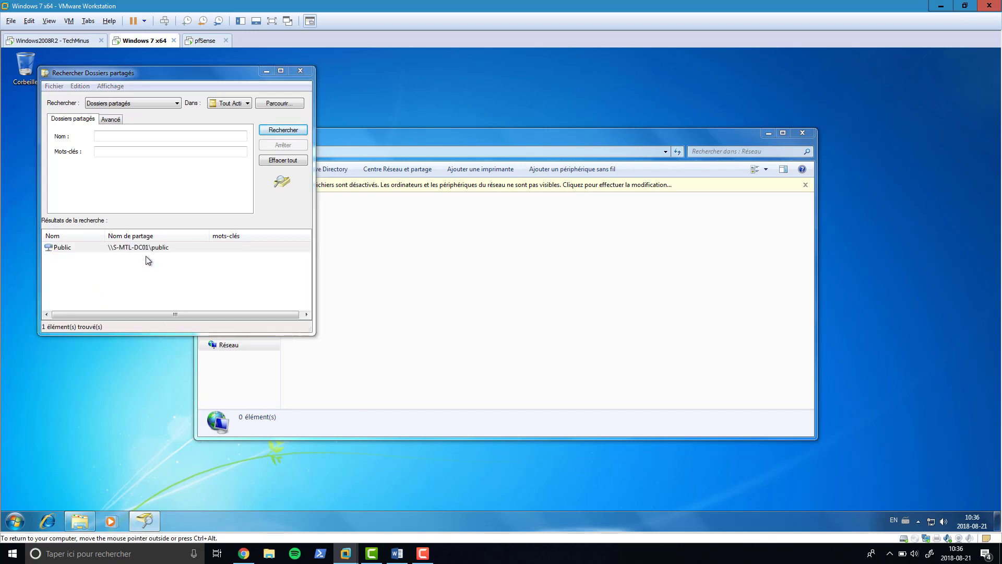
left_click(301, 71)
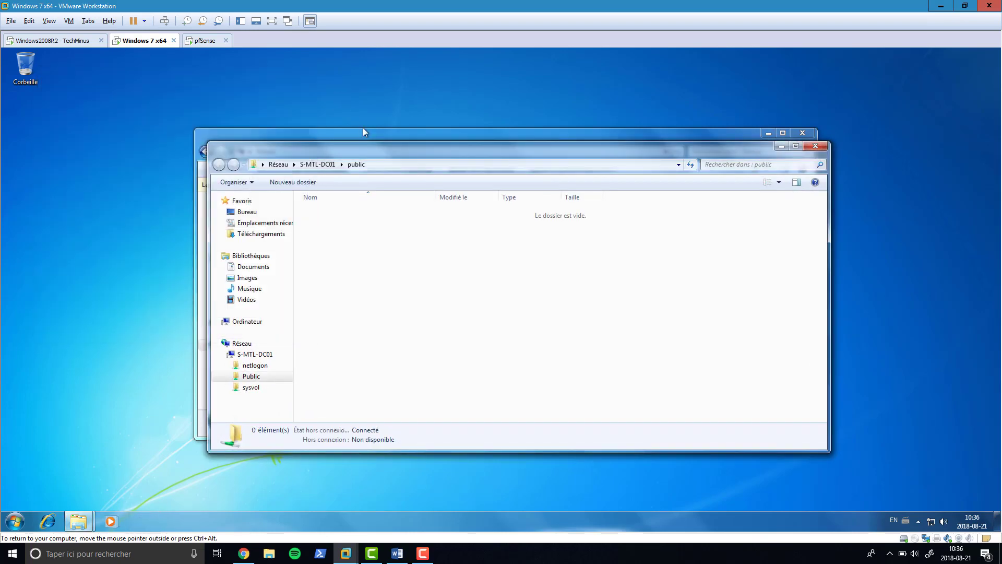
left_click(369, 130)
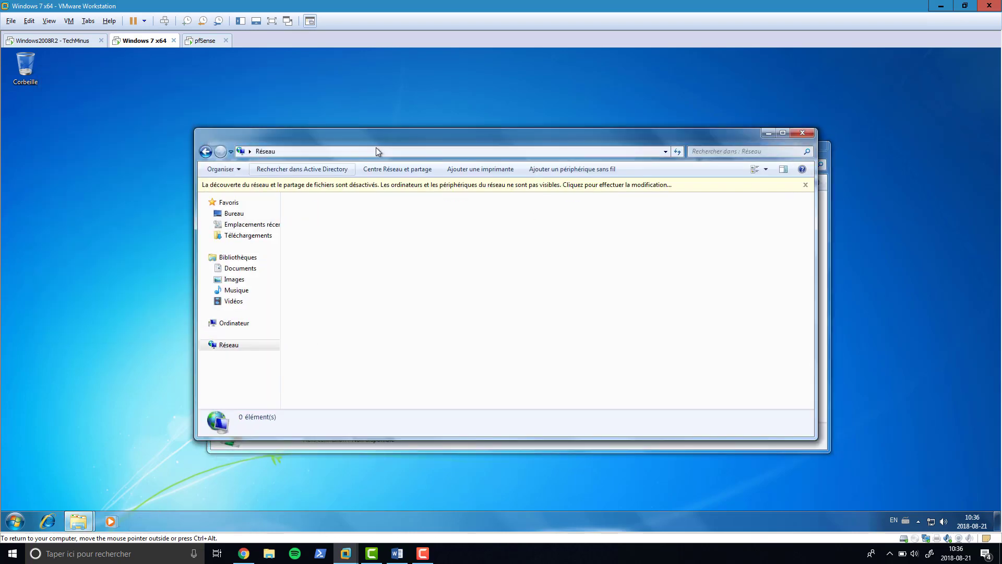
left_click(802, 135)
Step: Examine the full network path of the open public folder
left_click(330, 165)
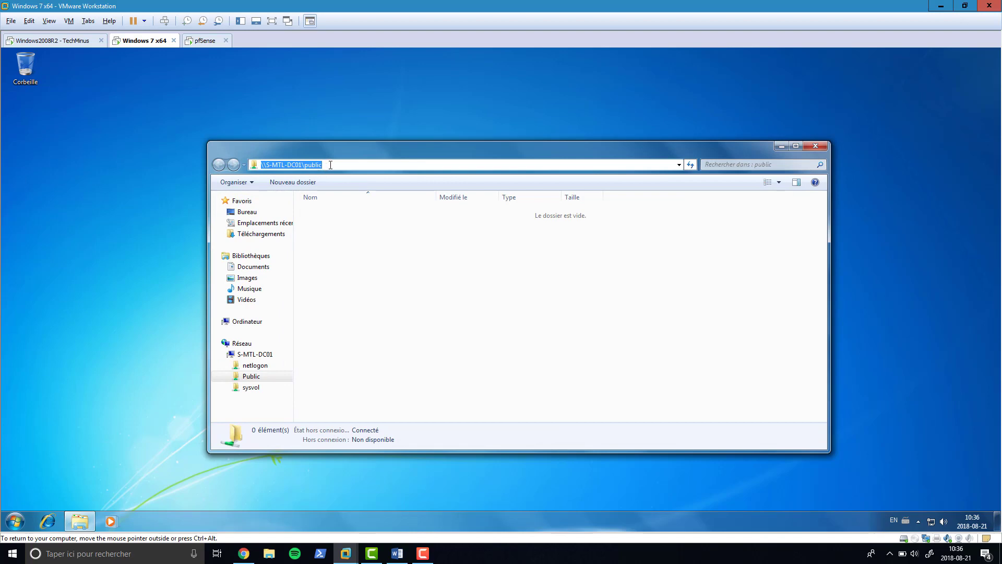
left_click(330, 165)
left_click(357, 246)
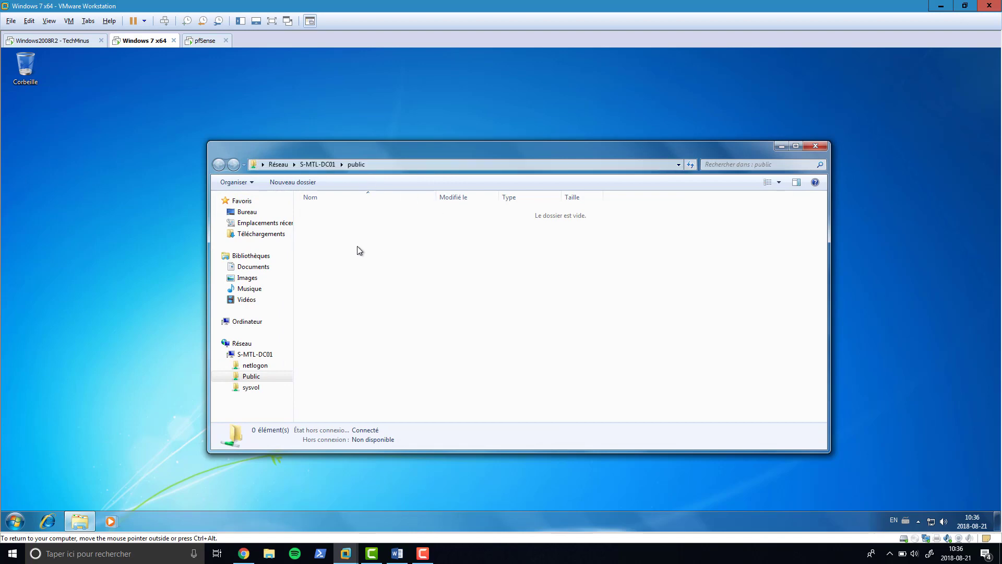
Step: Create a folder and a text document in the public share, keeping their default names
right_click(315, 221)
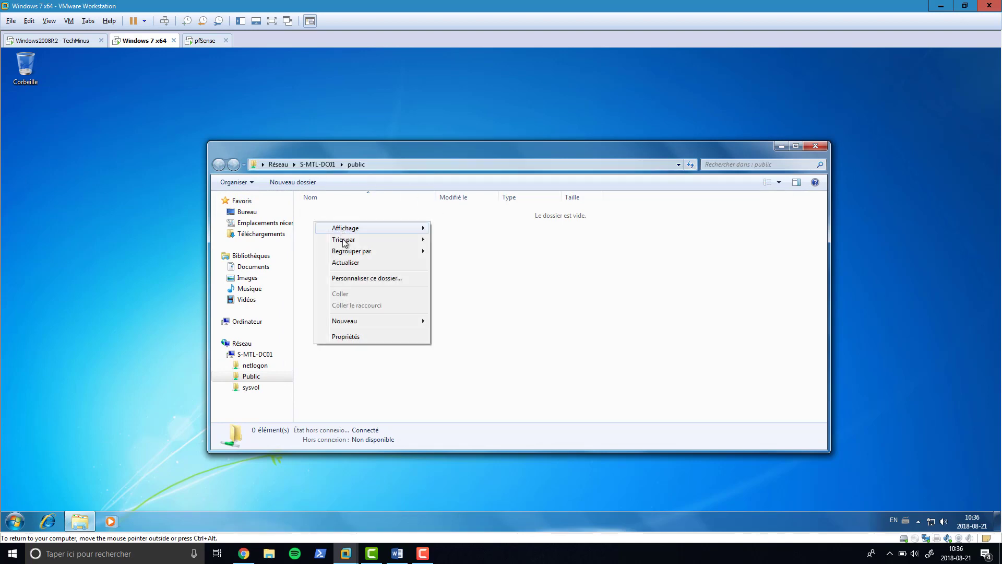
mouse_move(373, 317)
left_click(449, 320)
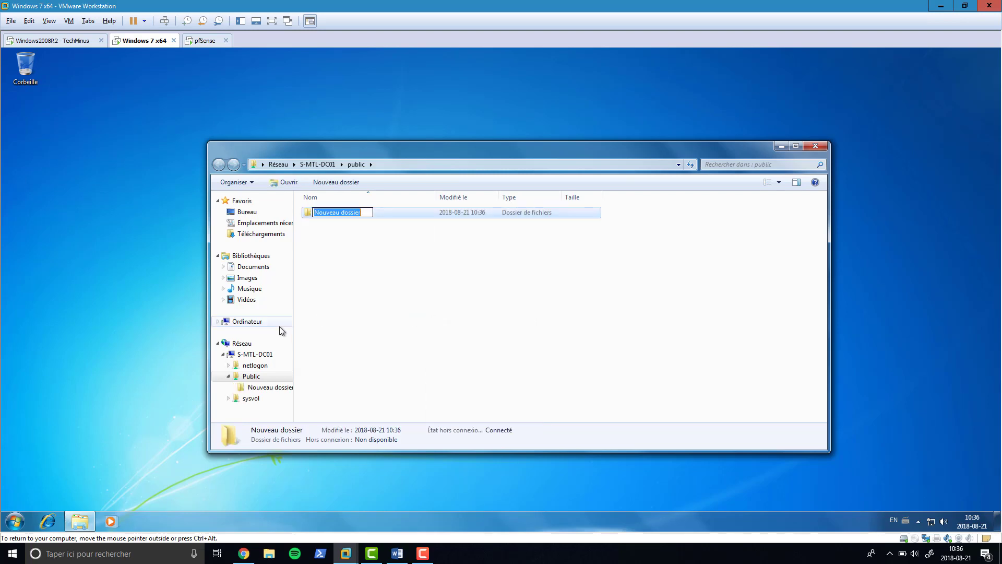
key("Return")
right_click(314, 235)
mouse_move(418, 334)
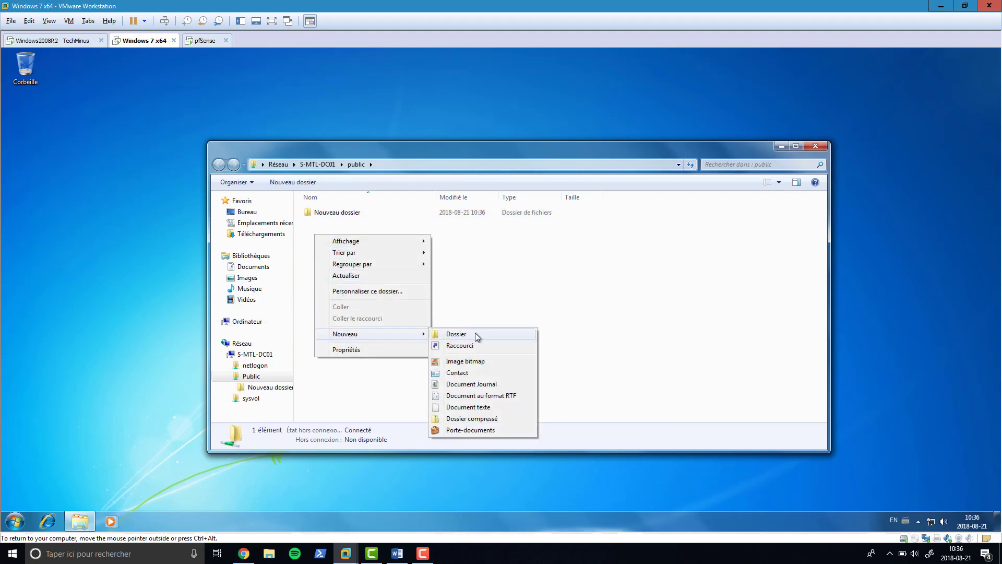
left_click(469, 408)
left_click(379, 319)
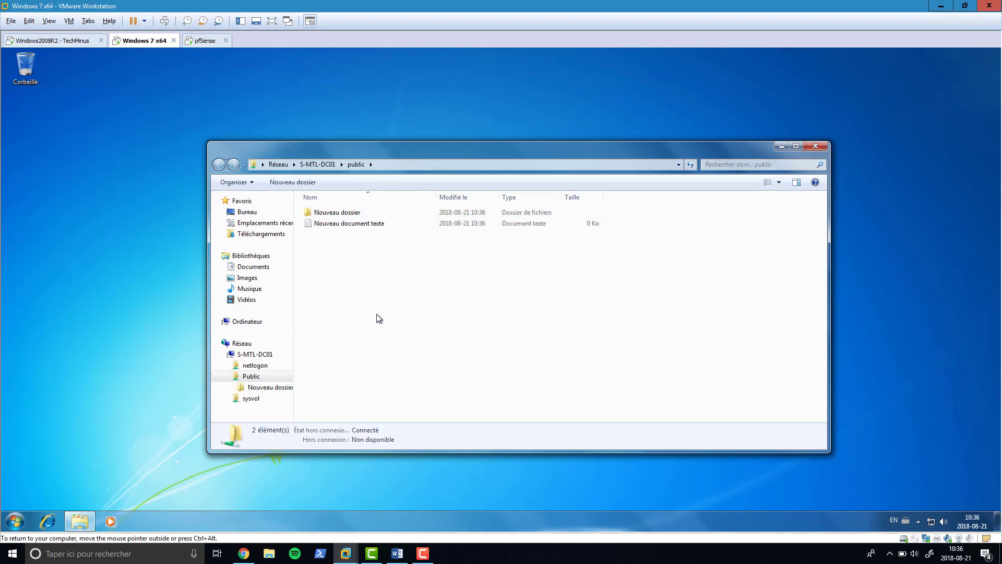
Step: Log off the current Windows 7 session
left_click(15, 521)
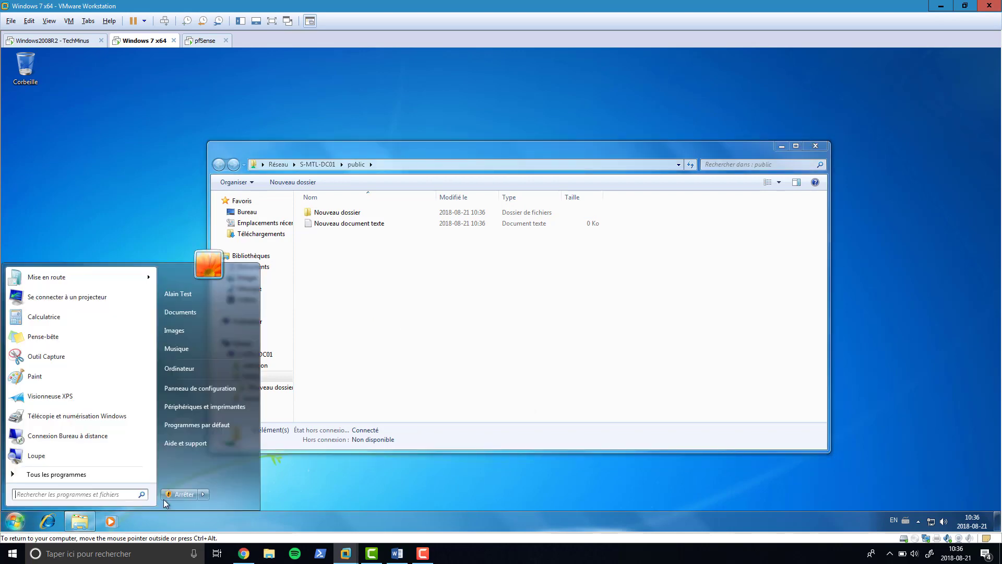
left_click(203, 494)
left_click(235, 482)
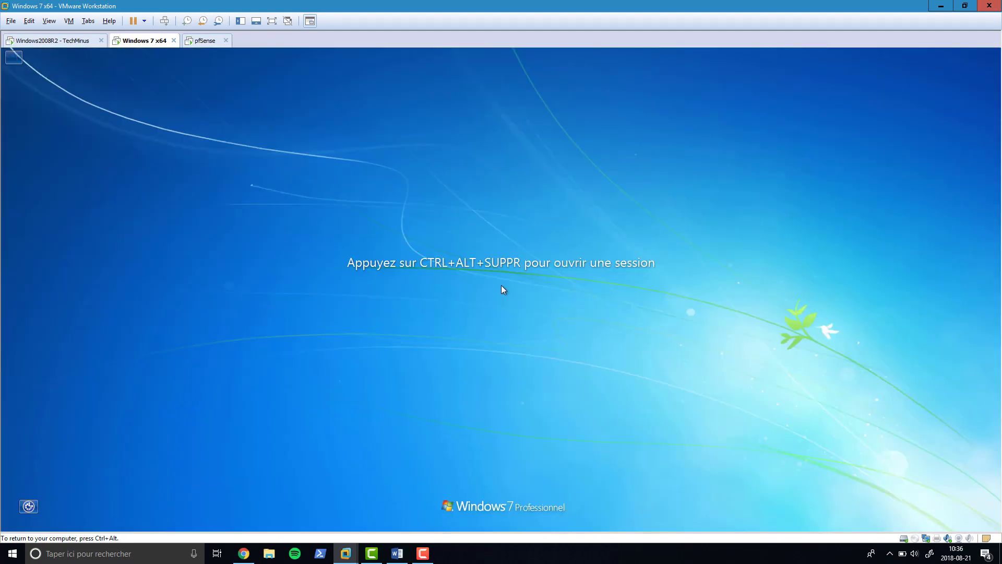
Step: Sign in to the TECHMINUS domain as a different user with that account's username and password
key("ctrl+alt+Insert")
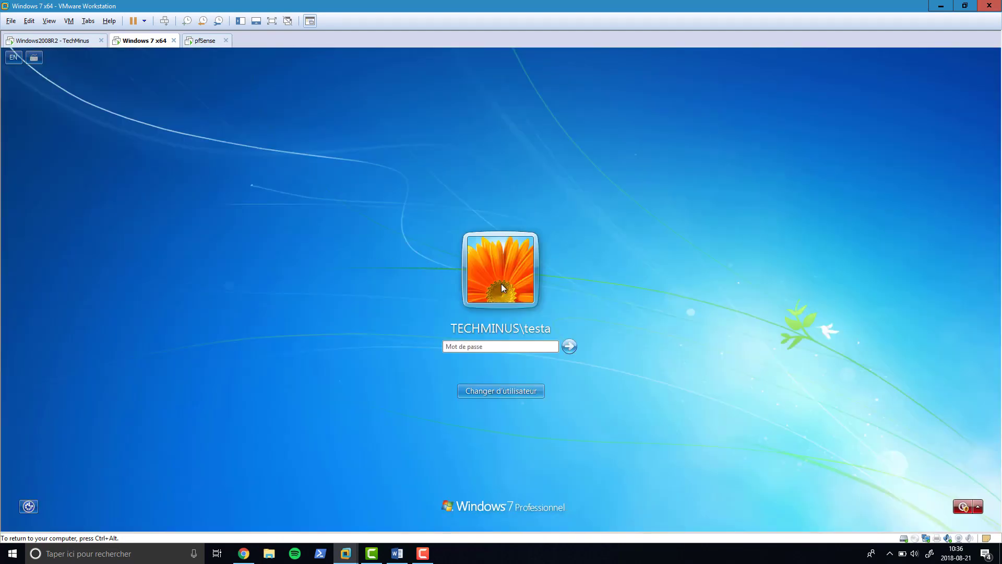
left_click(509, 387)
left_click(541, 329)
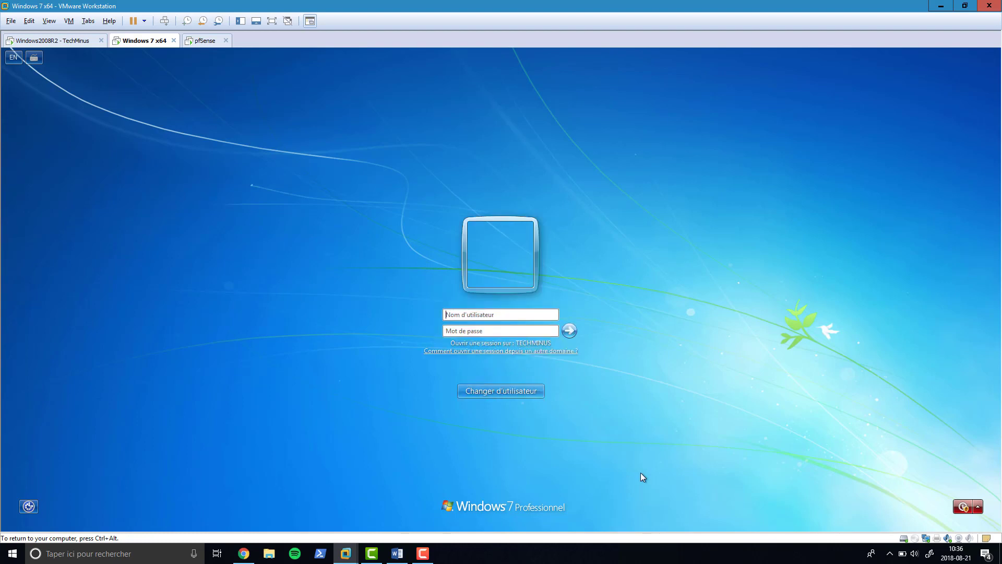
type("te")
type("••")
key("Return")
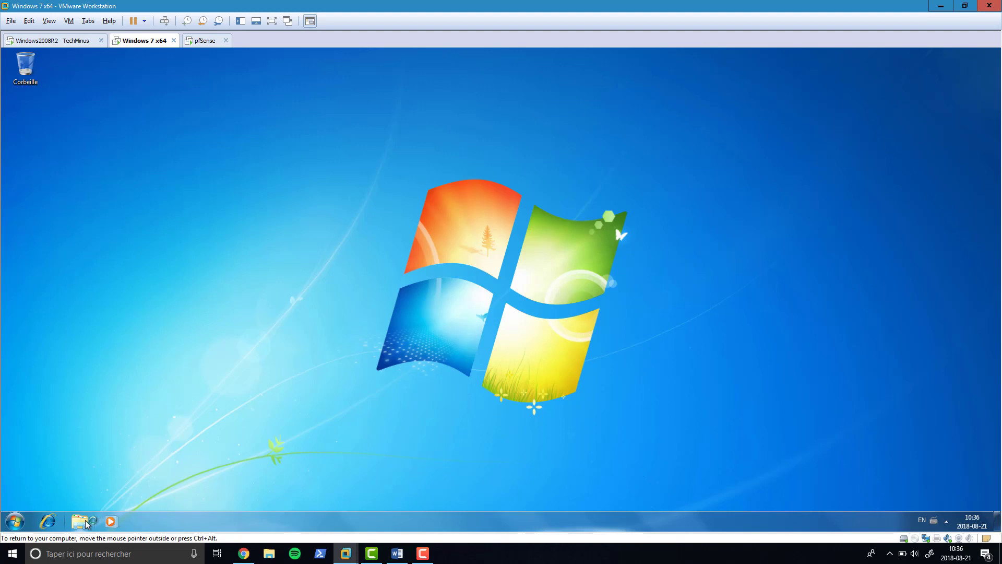
Step: Browse to \\s-mtl-dc01 in the file explorer and open its Public share
left_click(85, 522)
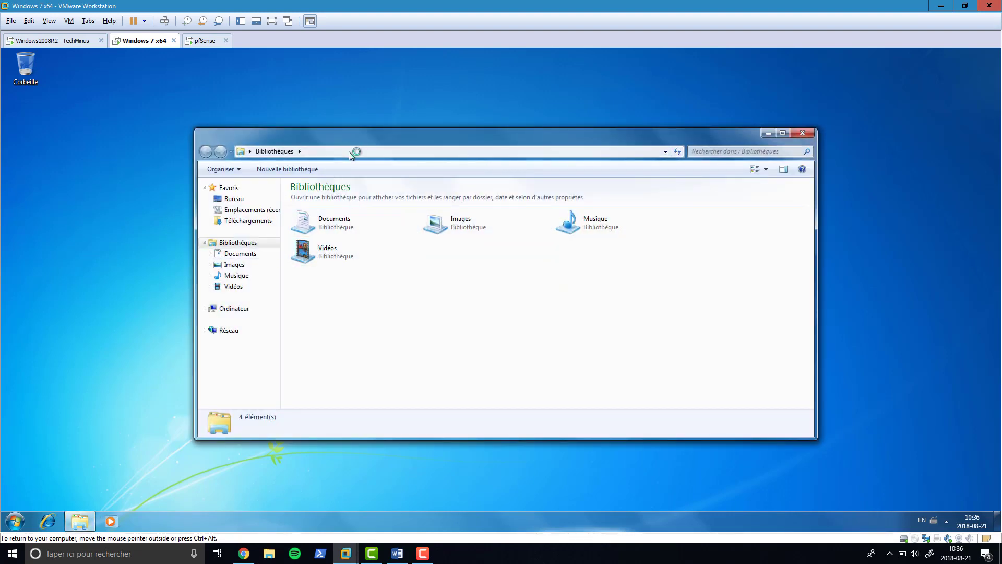
left_click(349, 150)
type("\\\\")
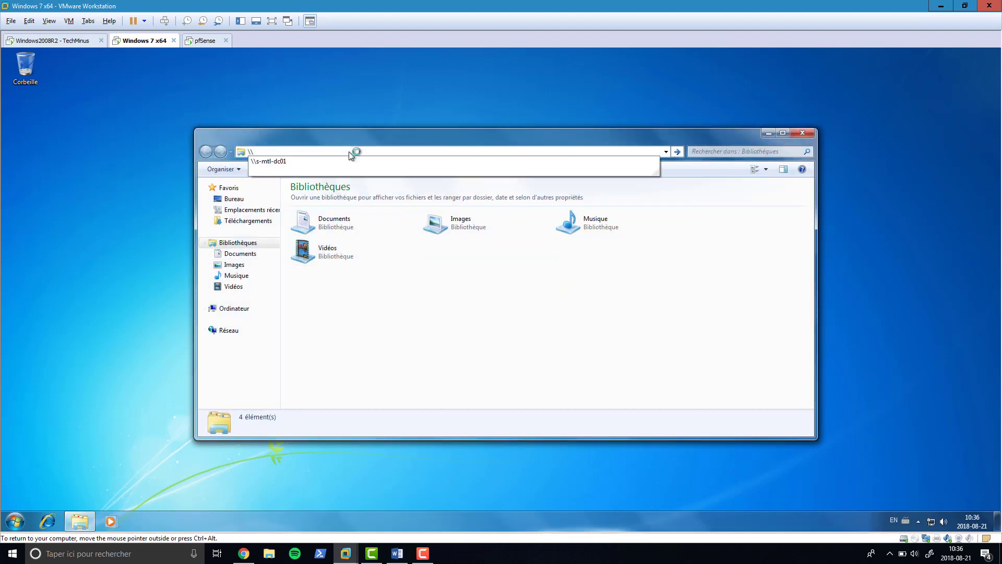
type("s-m")
left_click(350, 161)
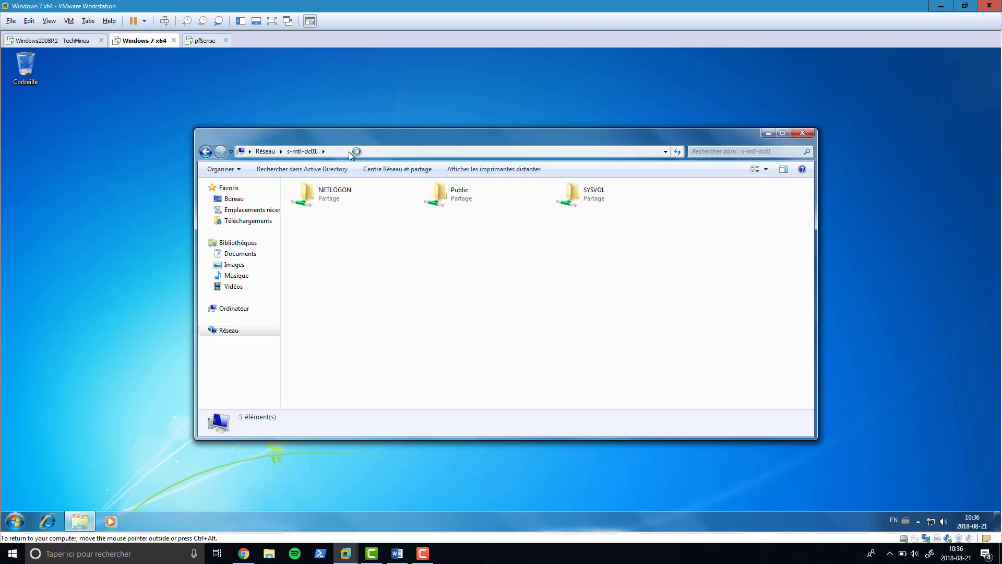
left_click(441, 199)
double_click(441, 198)
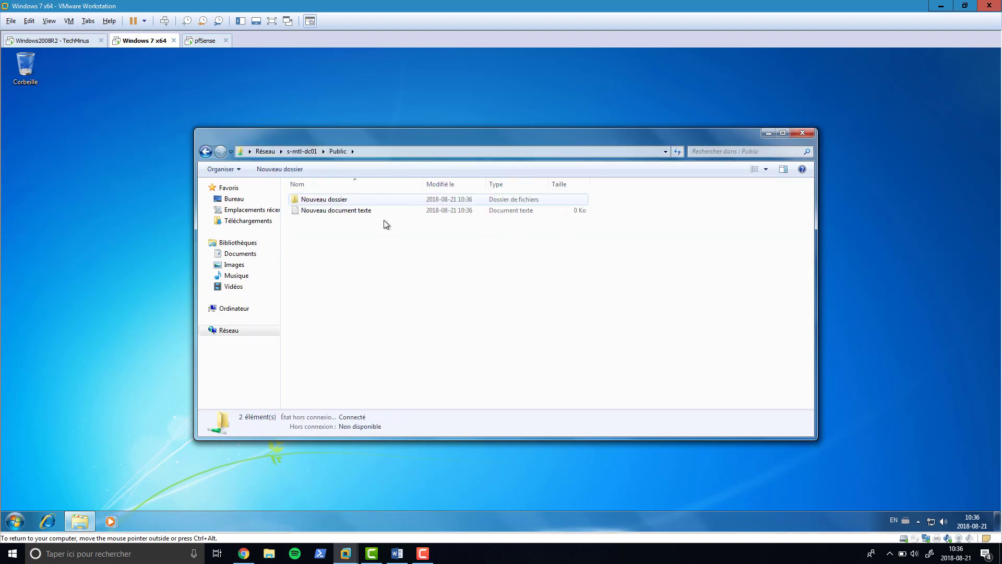
Step: Create a second folder with the default name in the Public share, and select the first Nouveau dossier
right_click(321, 237)
mouse_move(431, 341)
left_click(463, 337)
left_click(327, 299)
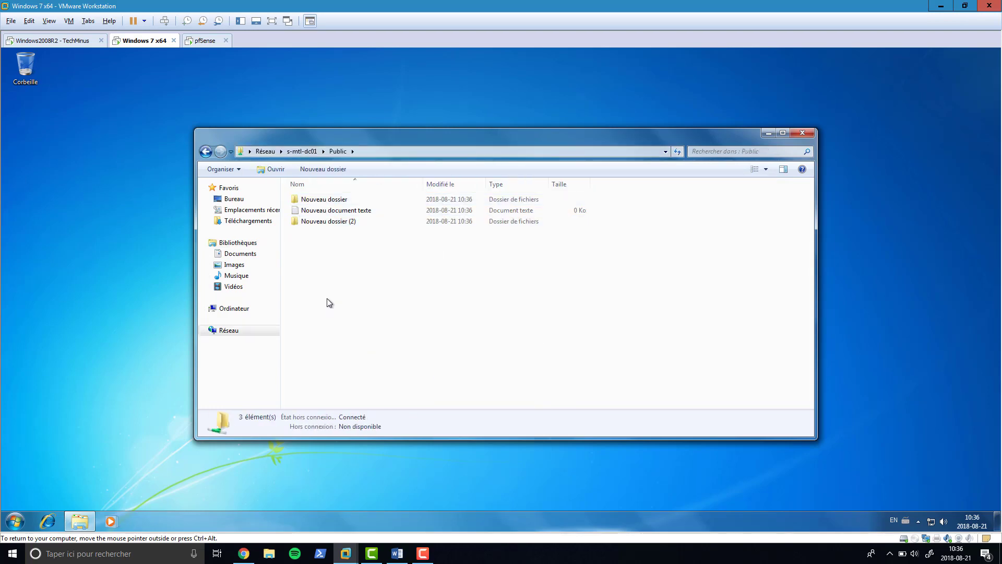
left_click(315, 202)
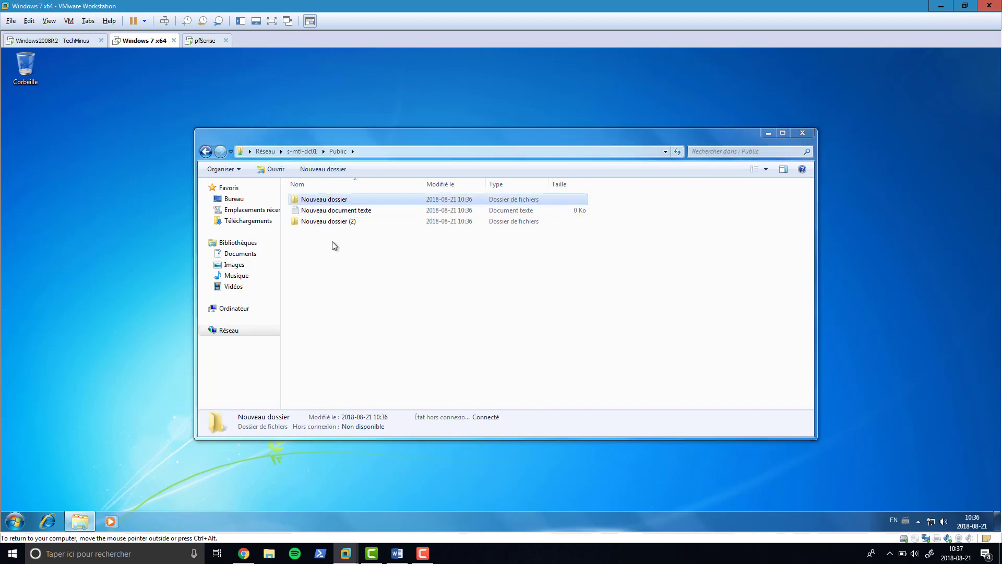
Step: Delete the first Nouveau dossier from the Public share and close the file explorer window
key("Delete")
left_click(533, 328)
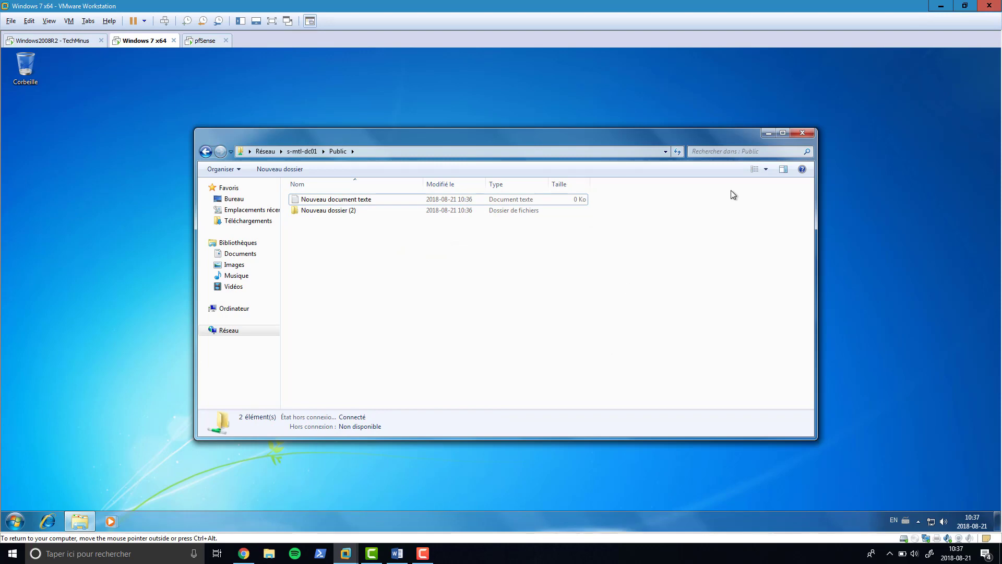
left_click(804, 134)
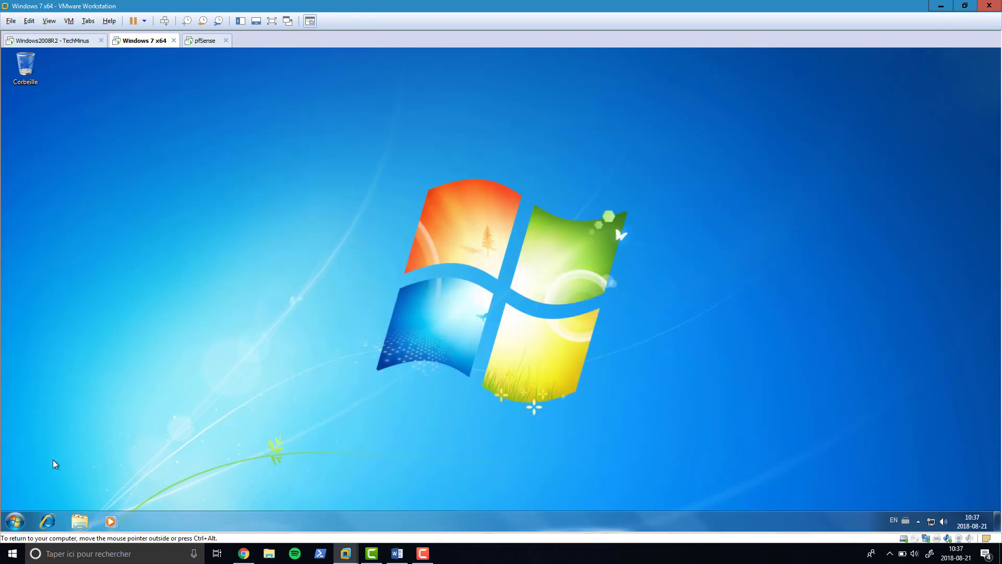
Step: Switch to the Windows2008R2 virtual machine, close the Public share's properties and minimize the Active Directory users and computers console
mouse_move(348, 554)
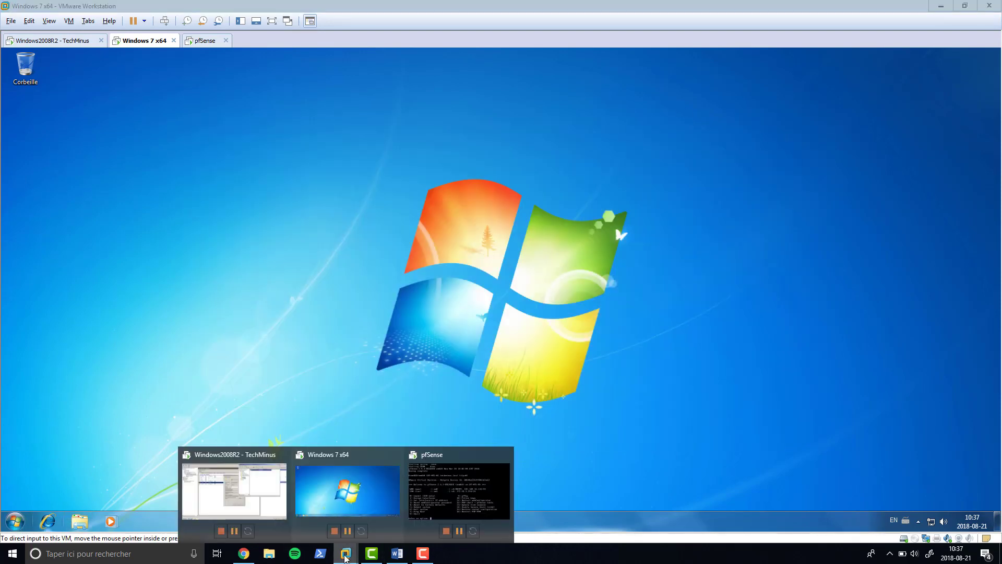
left_click(235, 491)
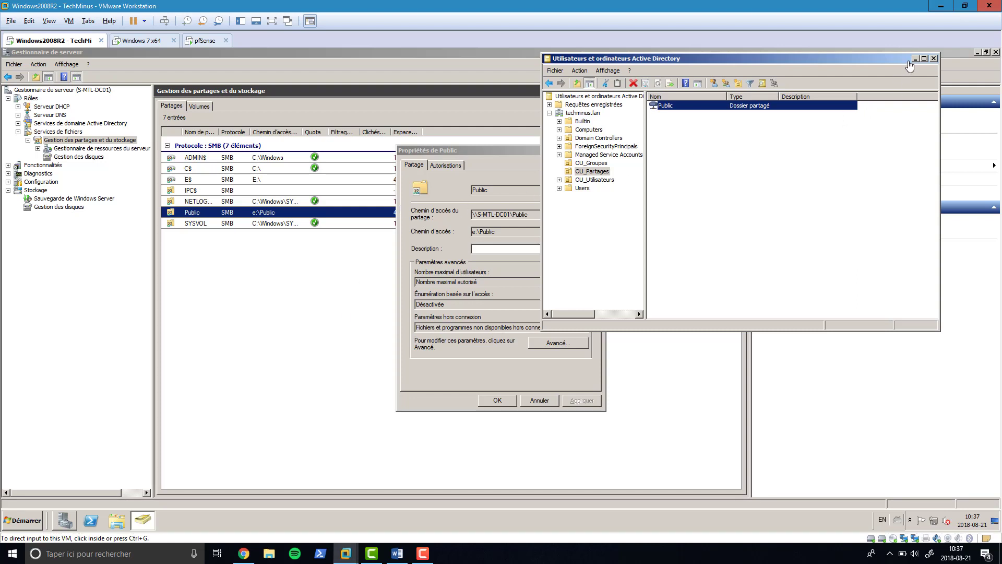
left_click(503, 153)
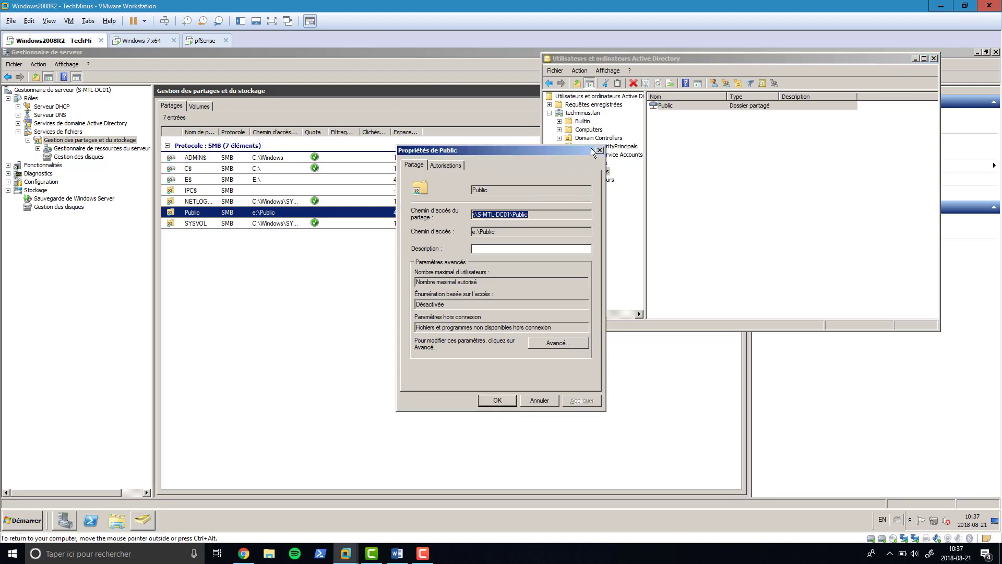
left_click(599, 151)
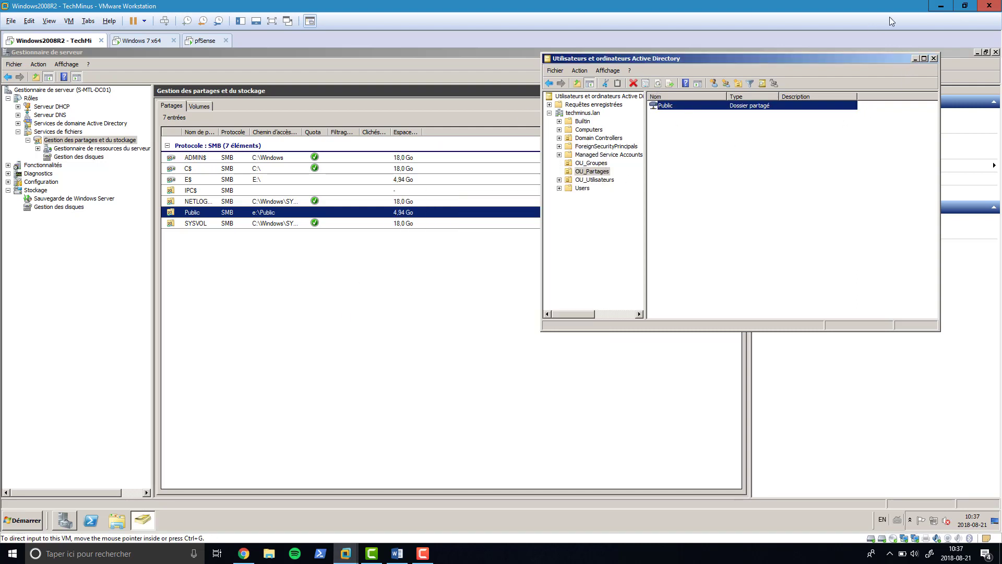
left_click(916, 58)
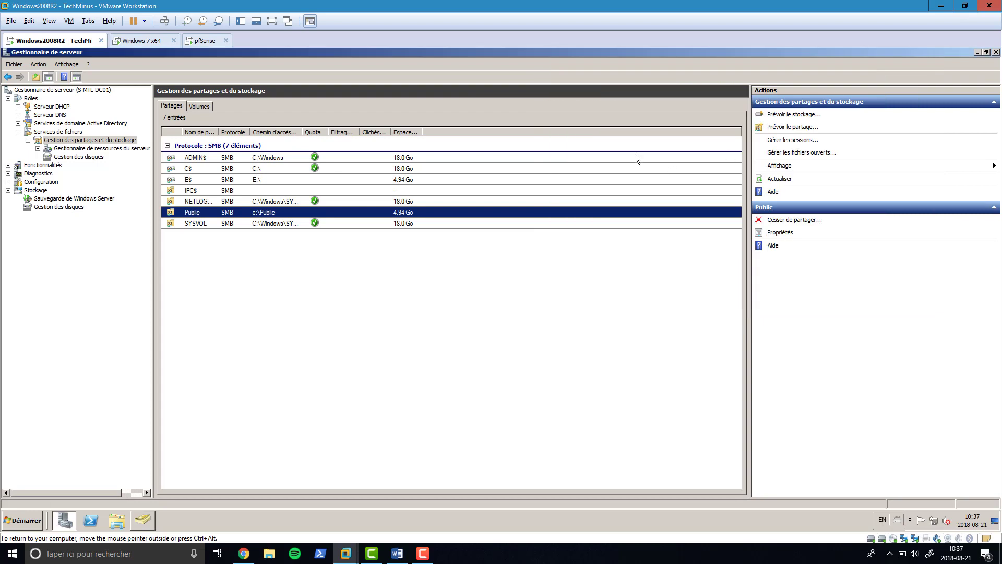
Step: Start provisioning a new share and create a folder named Public - Protege on e$ as its location
left_click(797, 130)
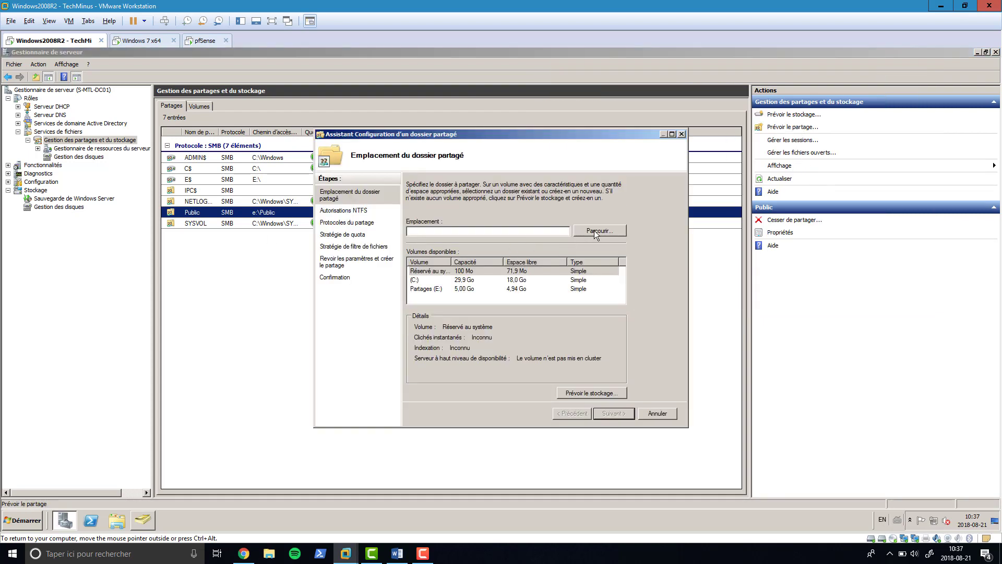
left_click(594, 231)
double_click(441, 260)
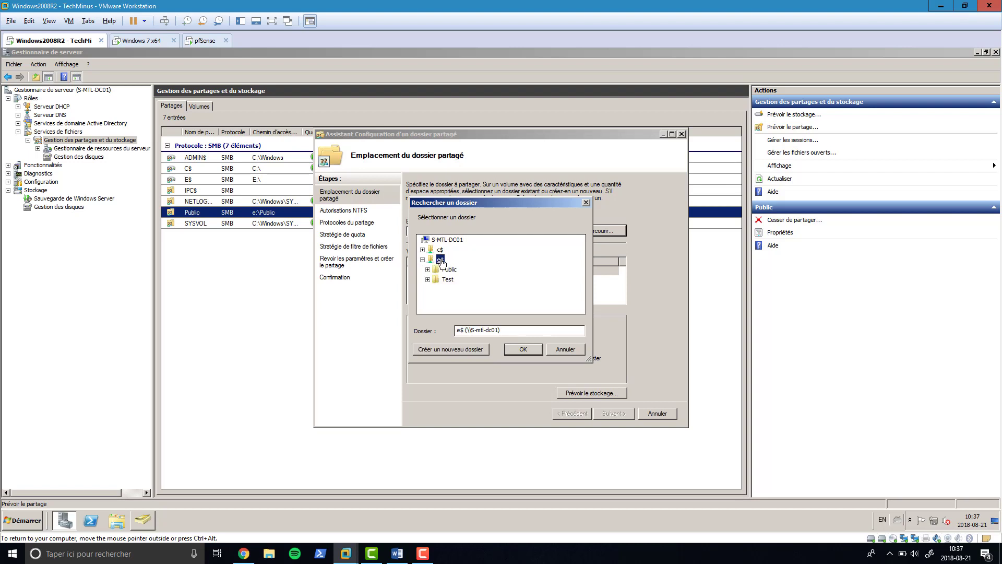
left_click(460, 354)
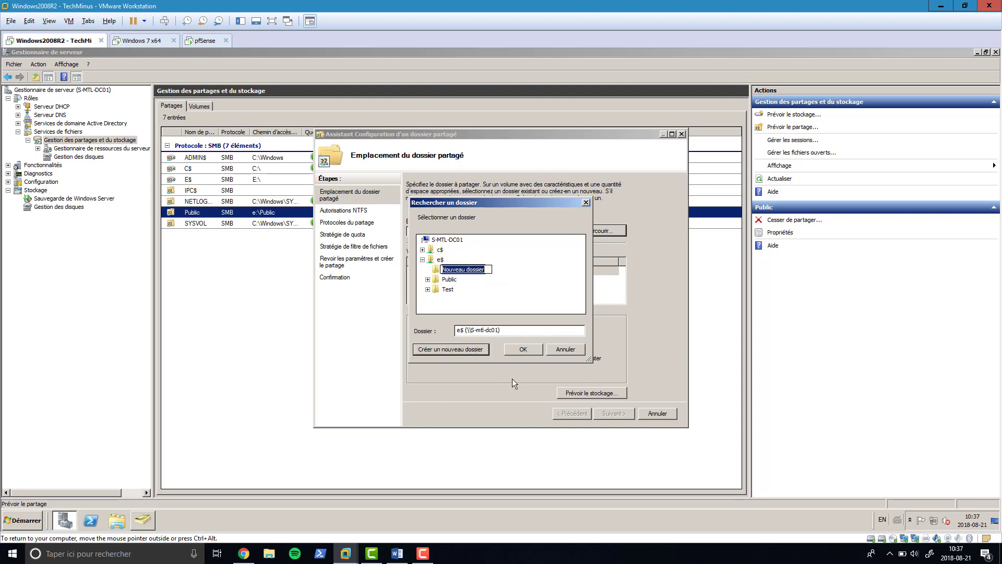
type("Public ")
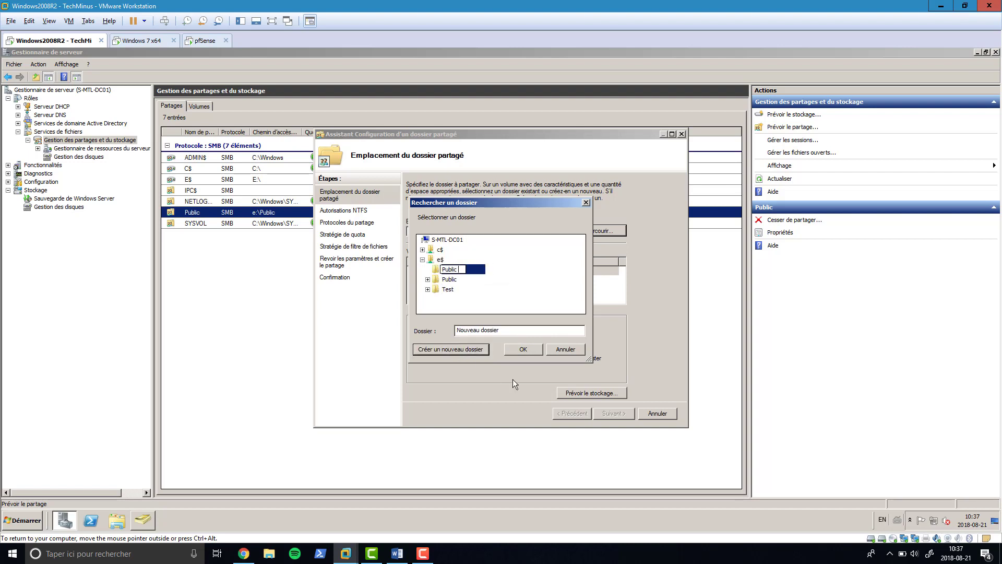
type("-Protég")
key("BackSpace")
key("BackSpace")
key("BackSpace")
key("BackSpace")
key("BackSpace")
key("BackSpace")
type("Protege")
key("Return")
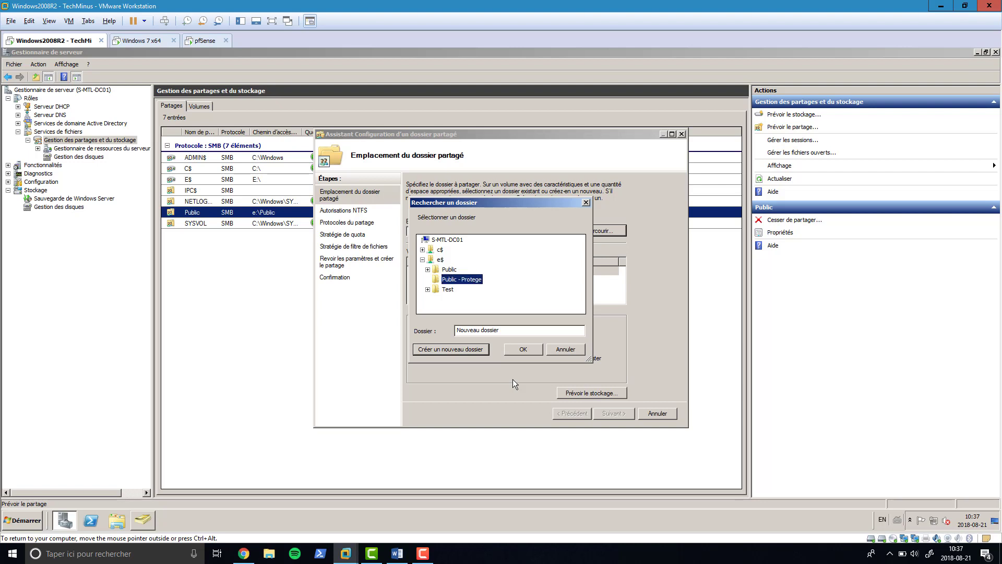
left_click(519, 351)
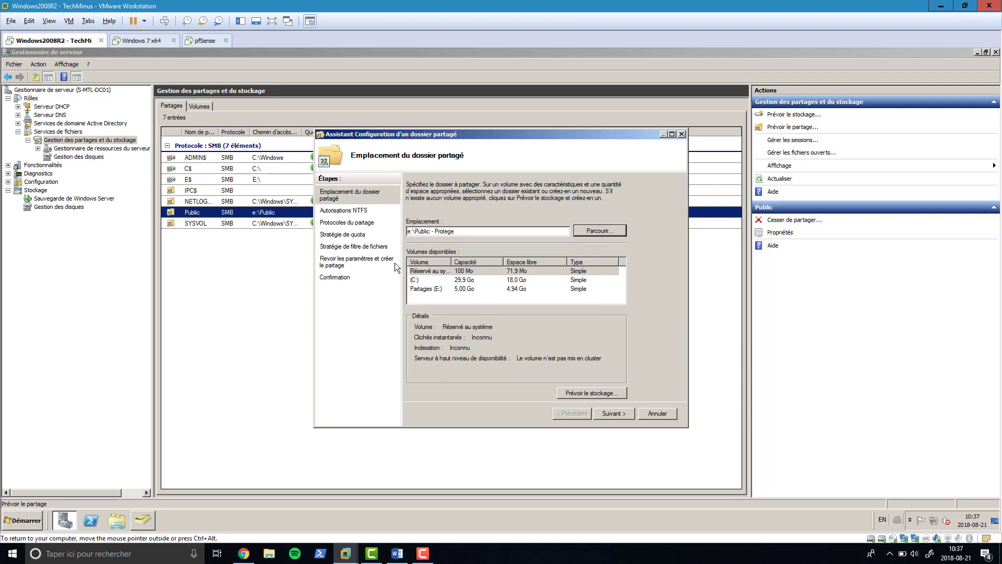
Step: Choose to modify the NTFS permissions of Public - Protege and review the entries for Utilisateurs, Système and CREATEUR PROPRIETAIRE
left_click(613, 415)
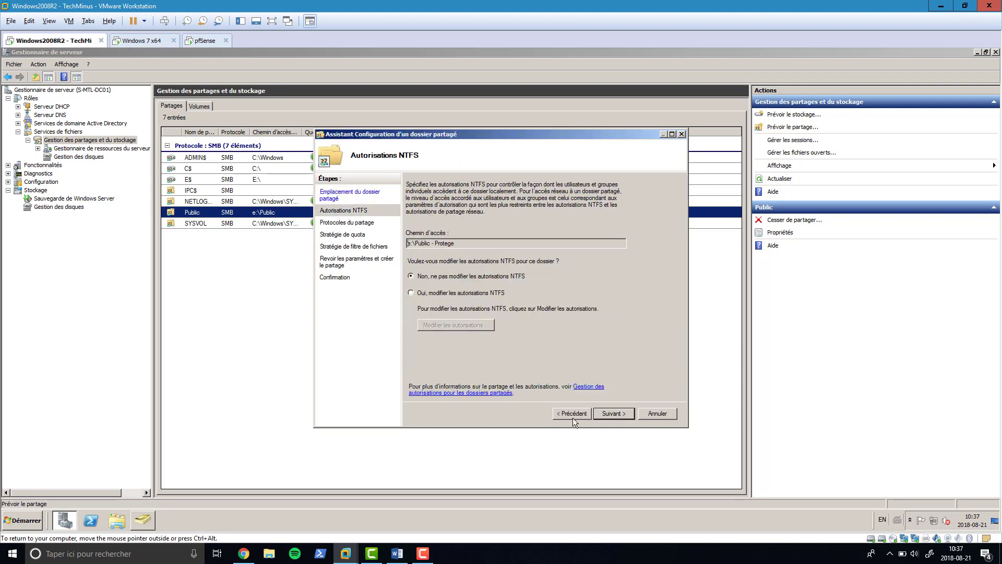
left_click(453, 293)
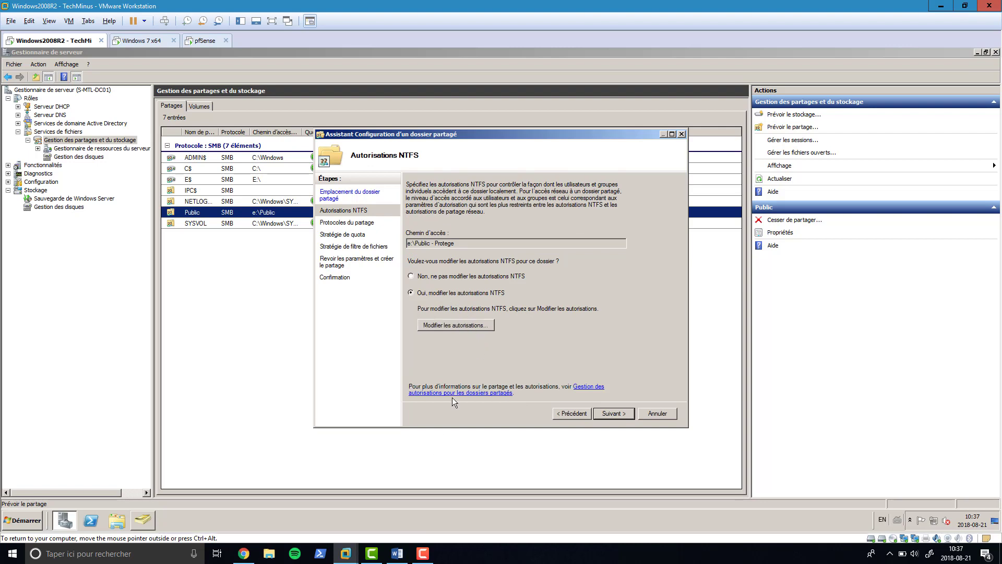
left_click(480, 328)
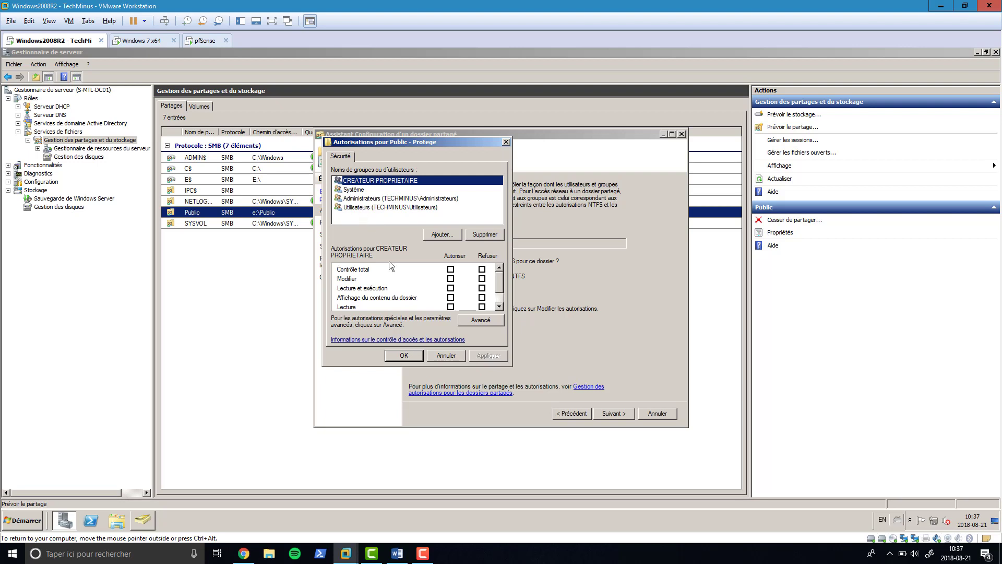
left_click(368, 208)
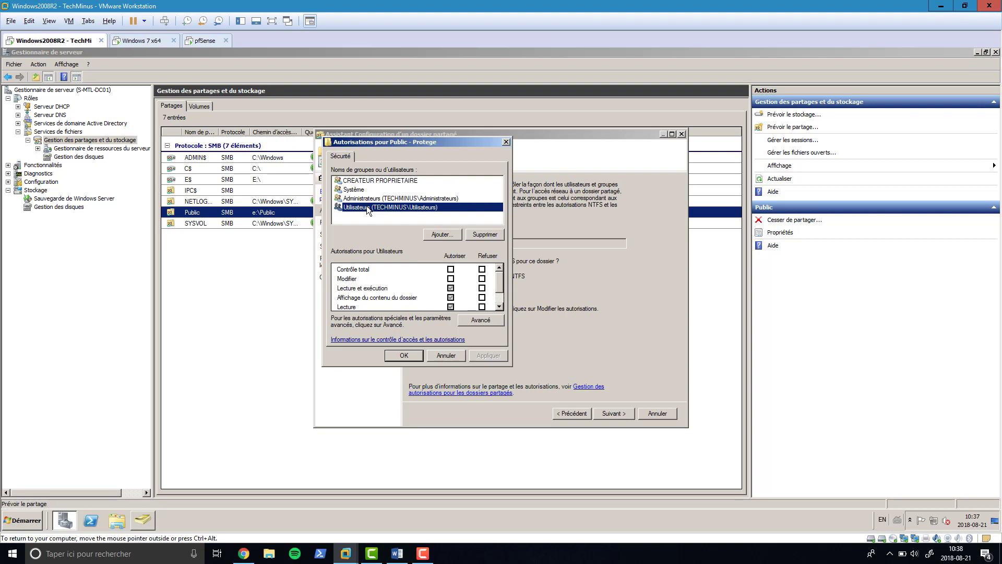
left_click(363, 190)
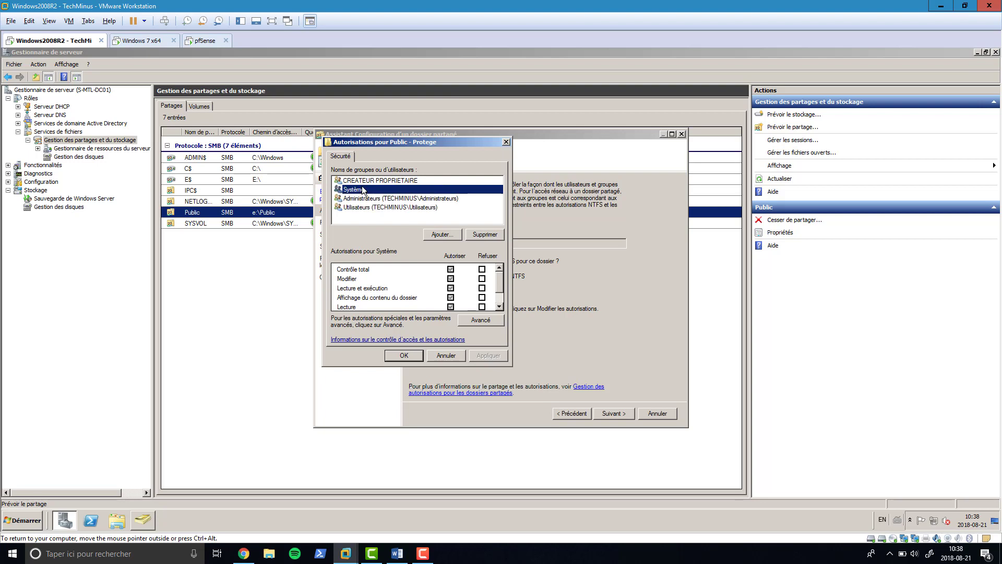
left_click(362, 181)
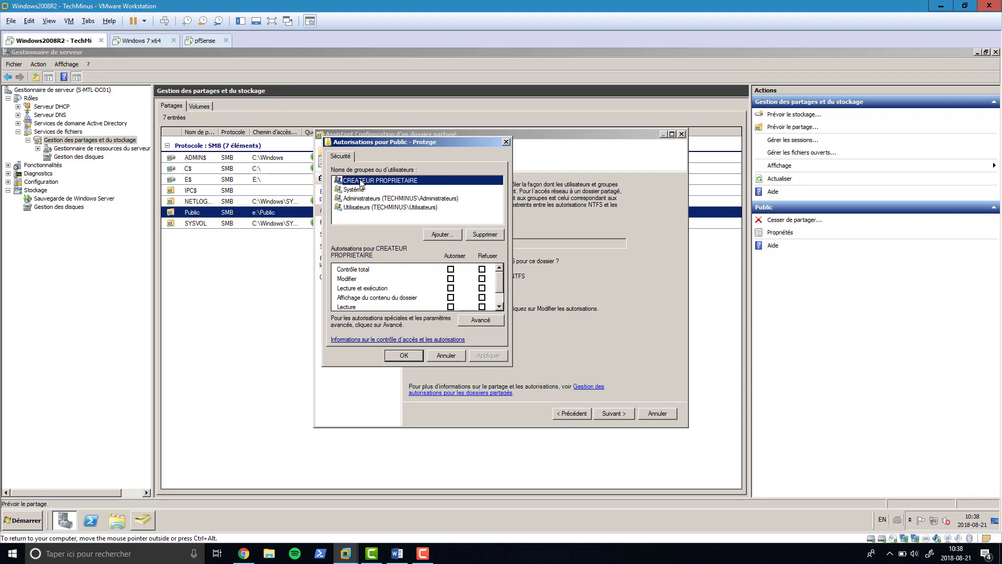
Step: Disable permission inheritance in the advanced security settings of Public - Protege, converting the inherited entries to explicit ones
left_click(481, 320)
left_click(392, 351)
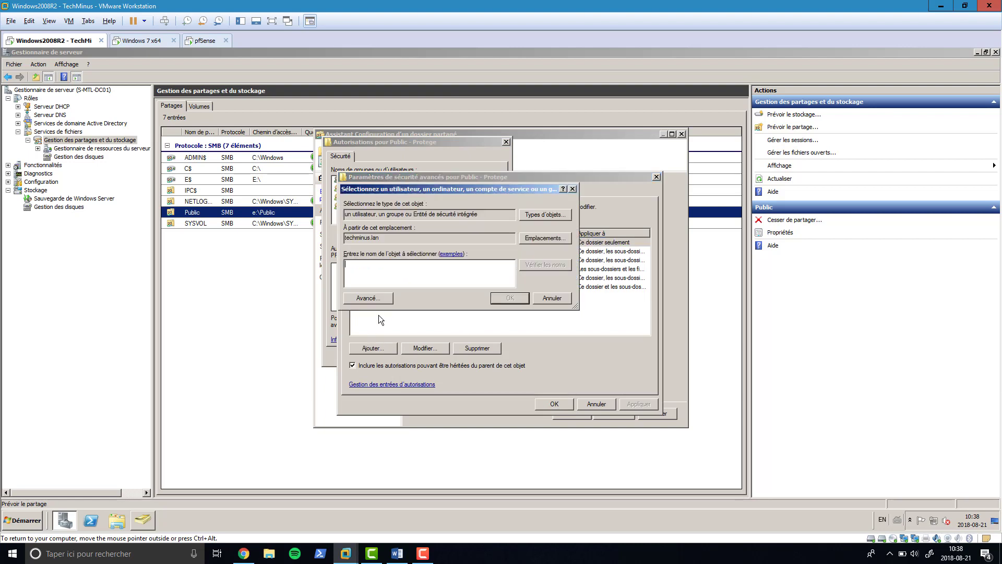
left_click(550, 299)
left_click(364, 367)
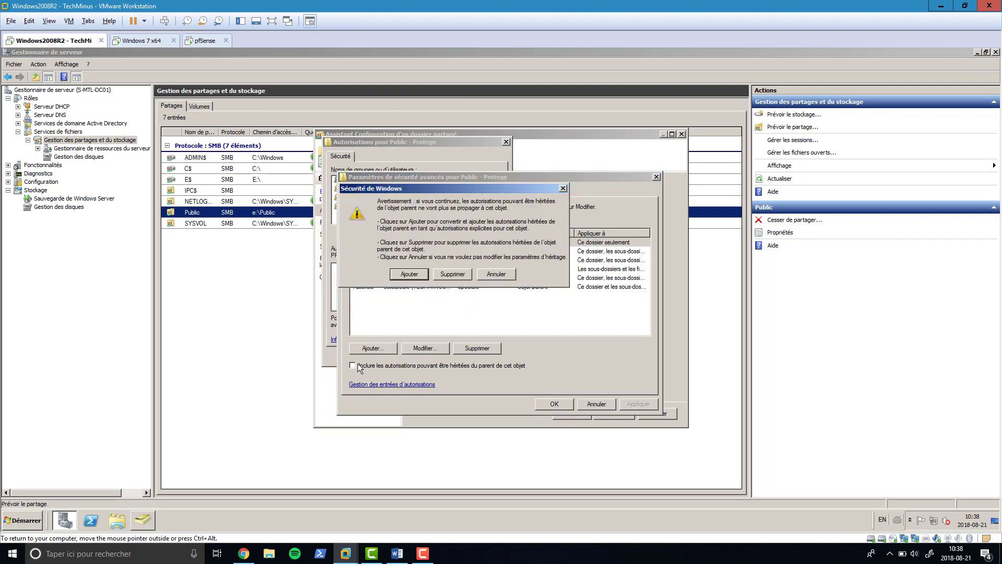
left_click(409, 274)
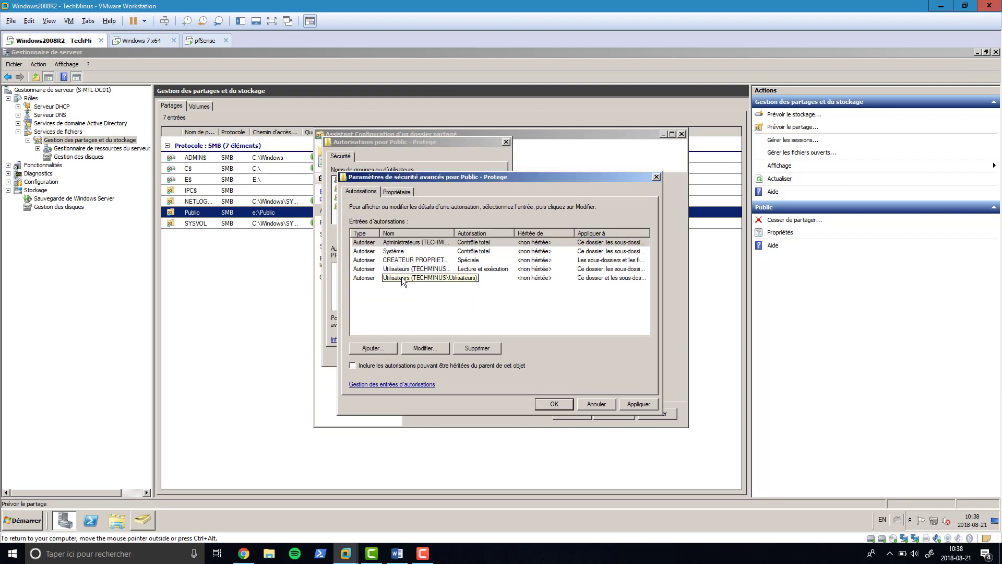
Step: Remove both Utilisateurs entries from the advanced permissions of Public - Protege and apply the change
left_click(412, 269, "shift")
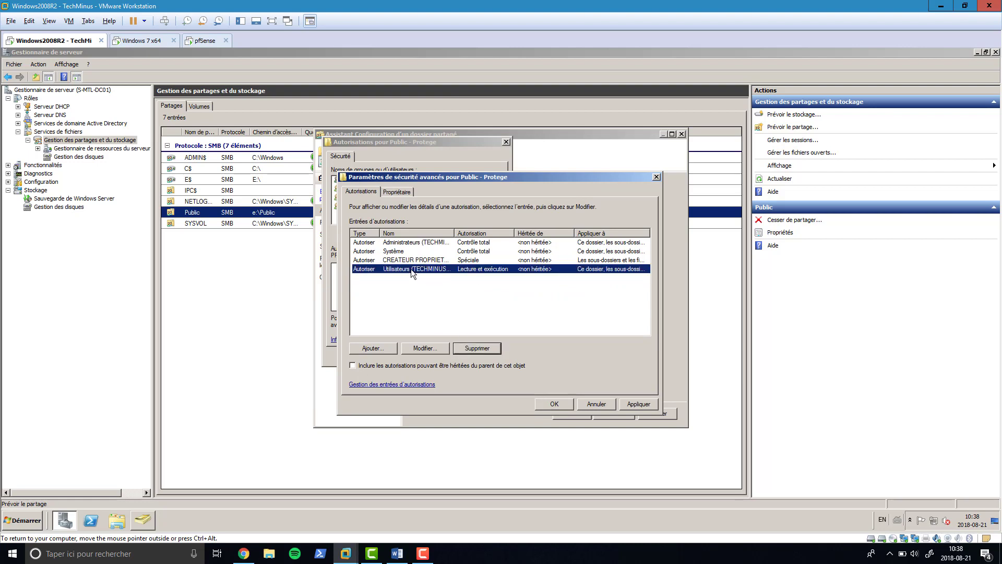
left_click(478, 348)
left_click(638, 404)
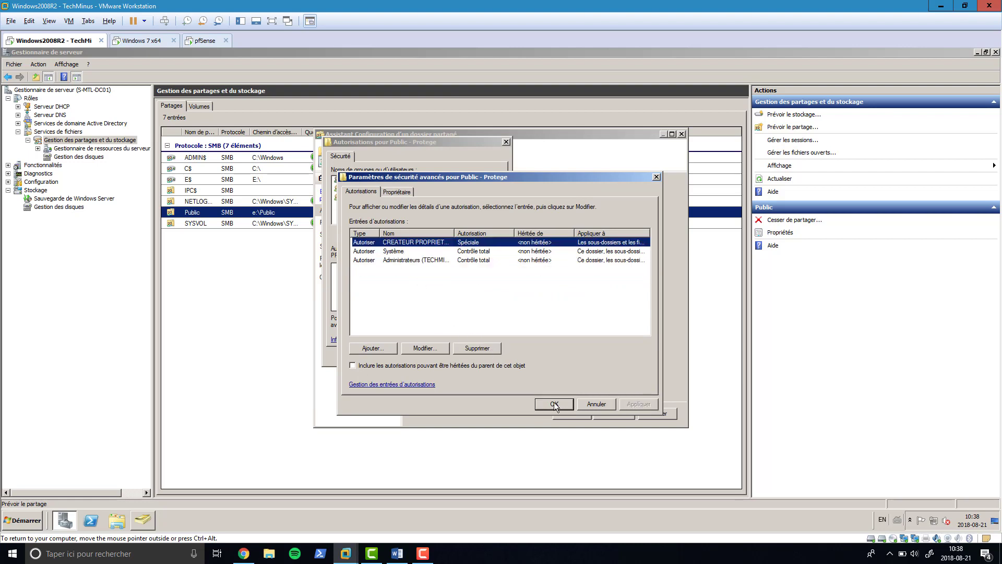
left_click(555, 404)
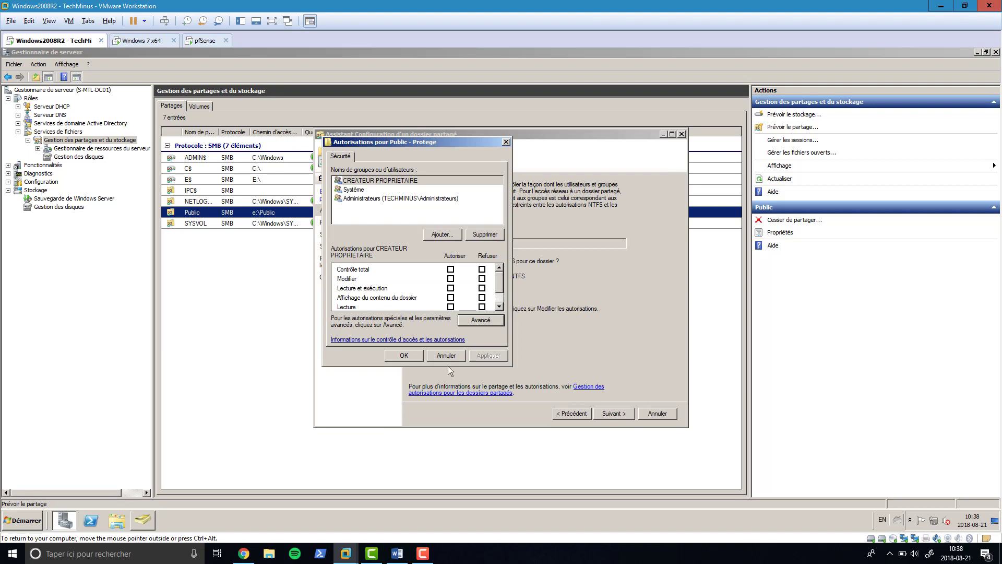
Step: Add the TECHMINUS Utilisateurs group back to the folder's security list and check its default permissions
left_click(444, 236)
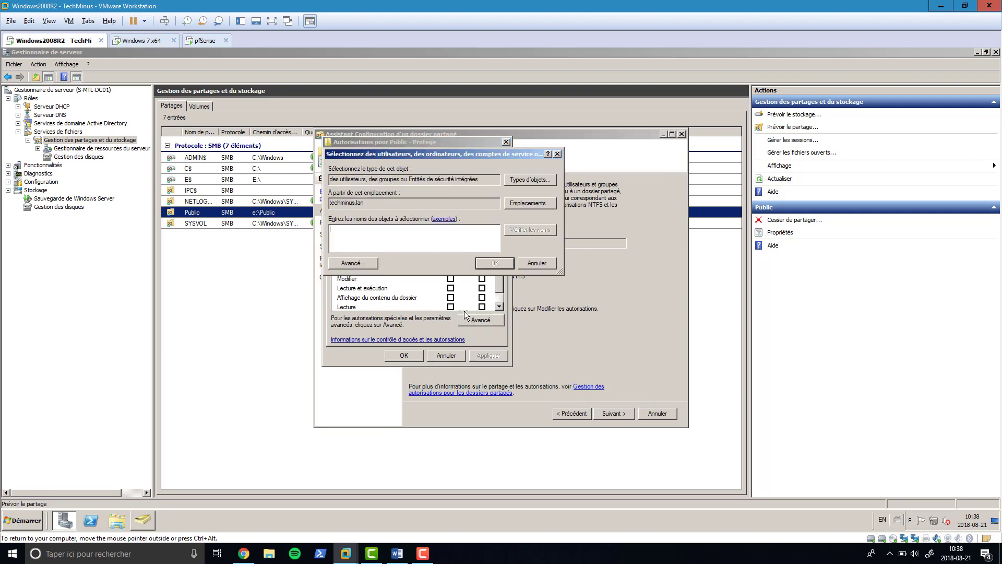
type("Utilisateurs")
key("Return")
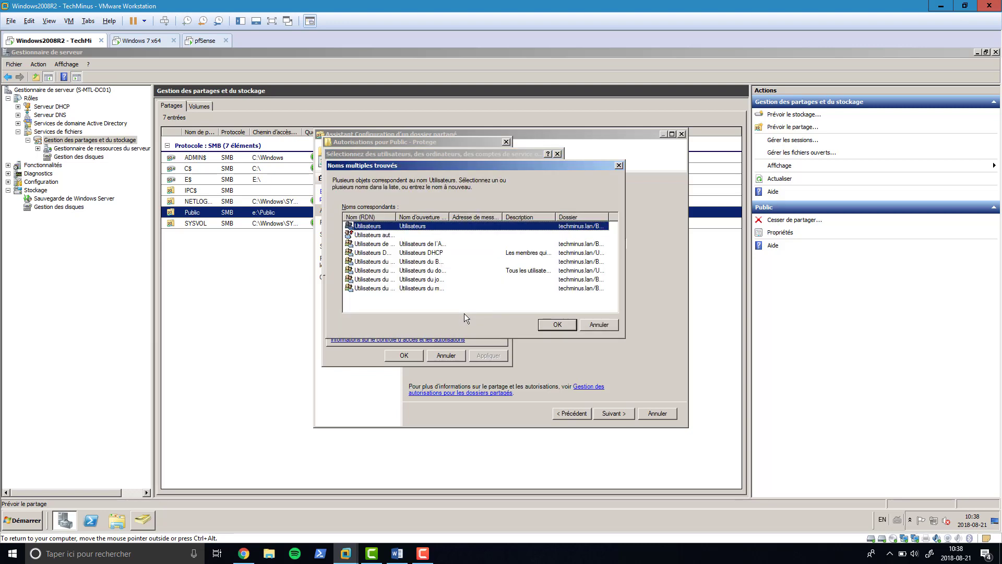
left_click(557, 325)
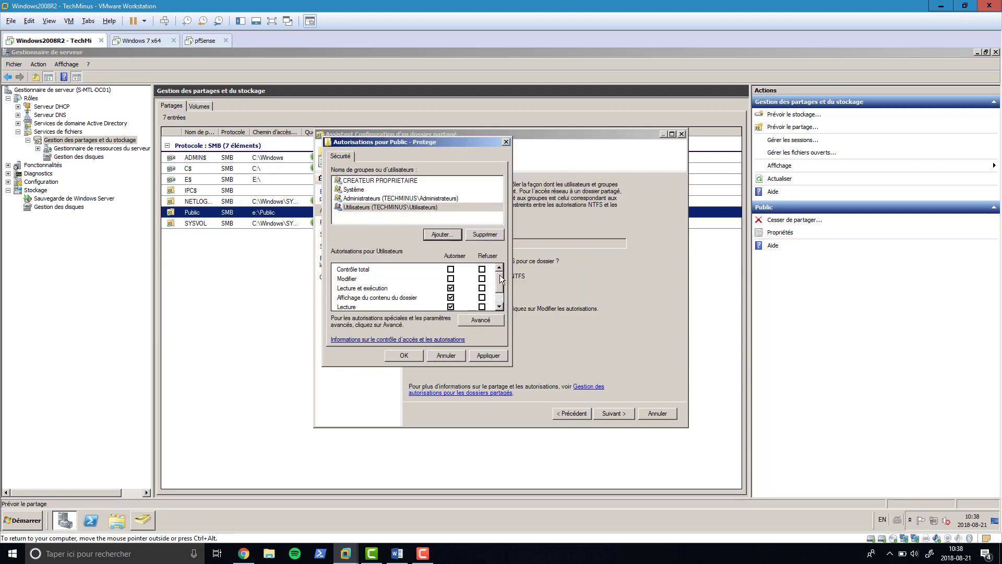
left_click_drag(499, 275, 500, 285)
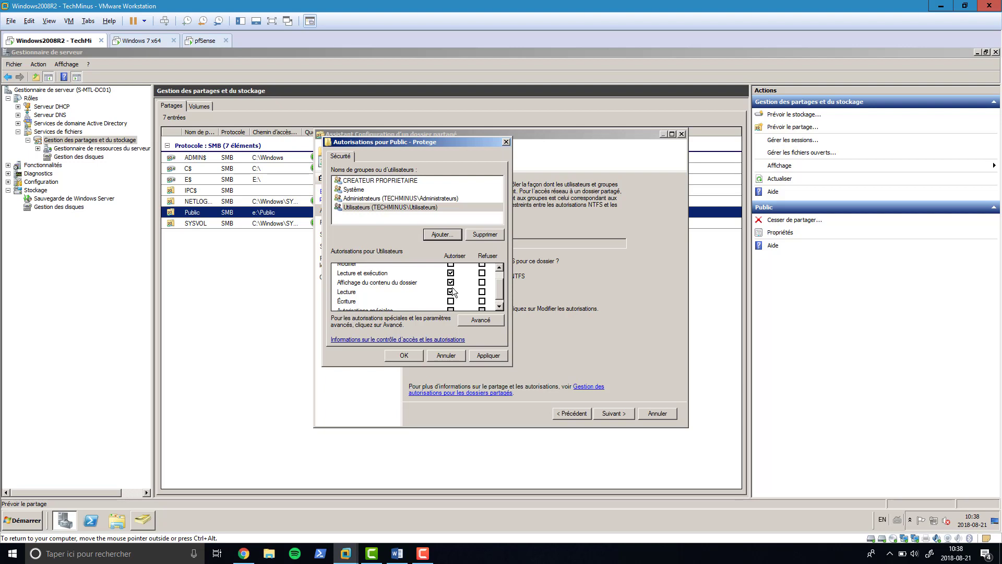
Step: Start a new advanced permission entry for the Utilisateurs group and set it to apply to Ce dossier seulement
left_click(472, 324)
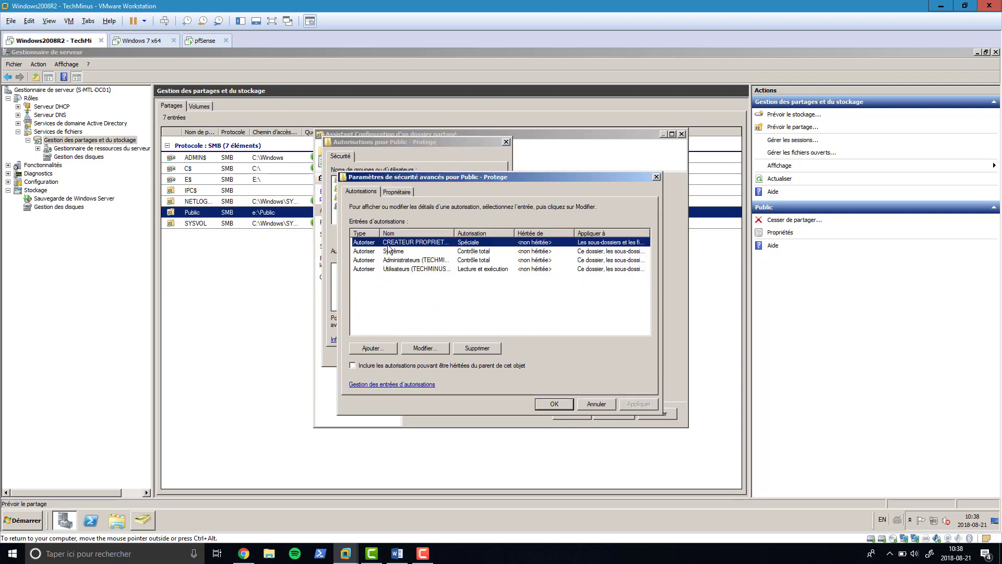
key("Delete")
left_click(377, 346)
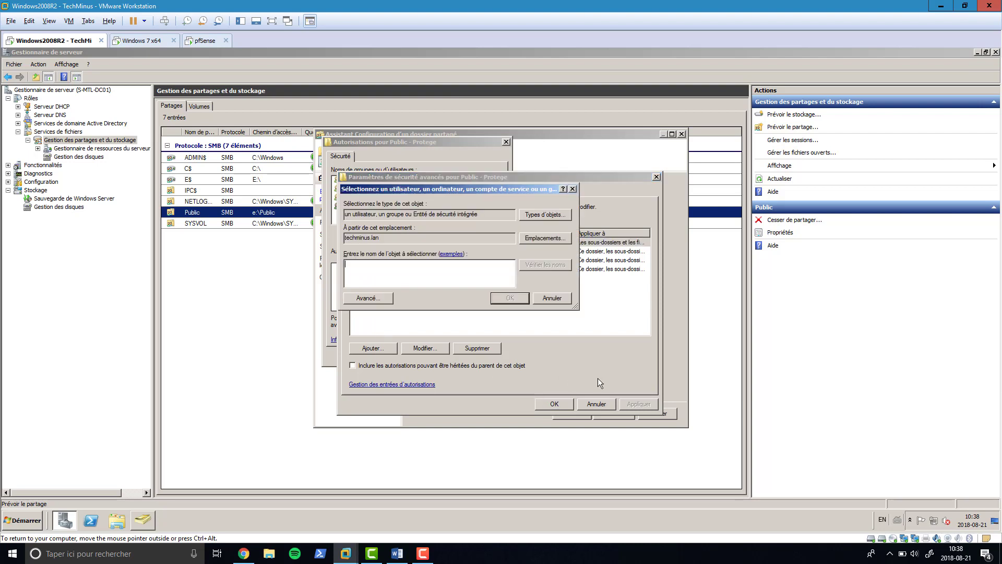
type("utili")
key("Return")
left_click(405, 270)
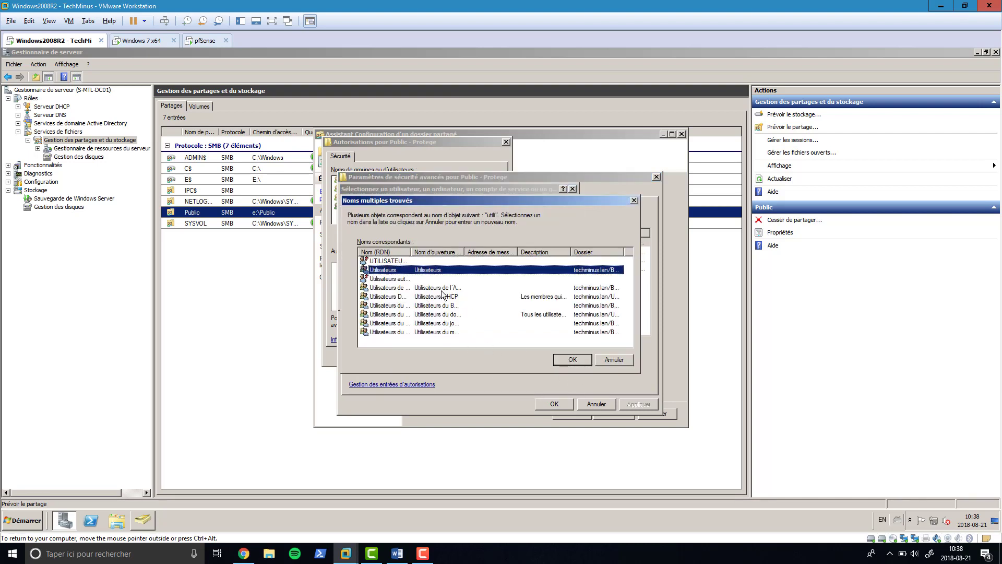
left_click(573, 361)
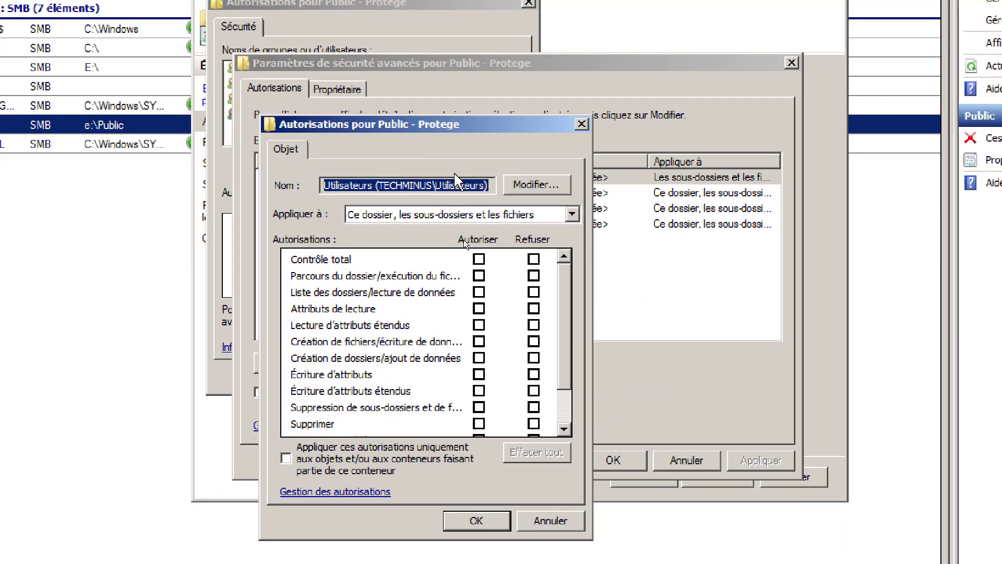
left_click(460, 215)
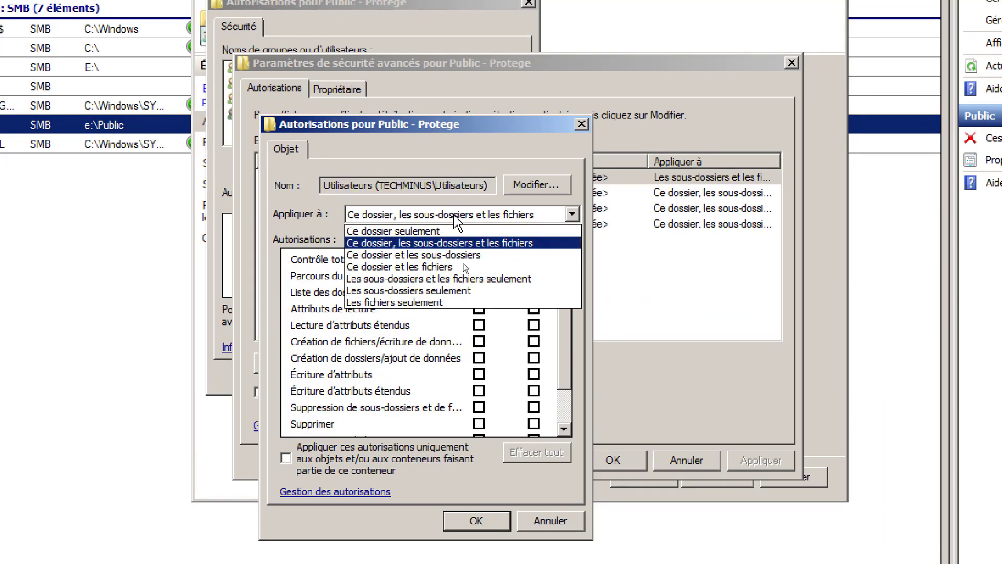
left_click(409, 232)
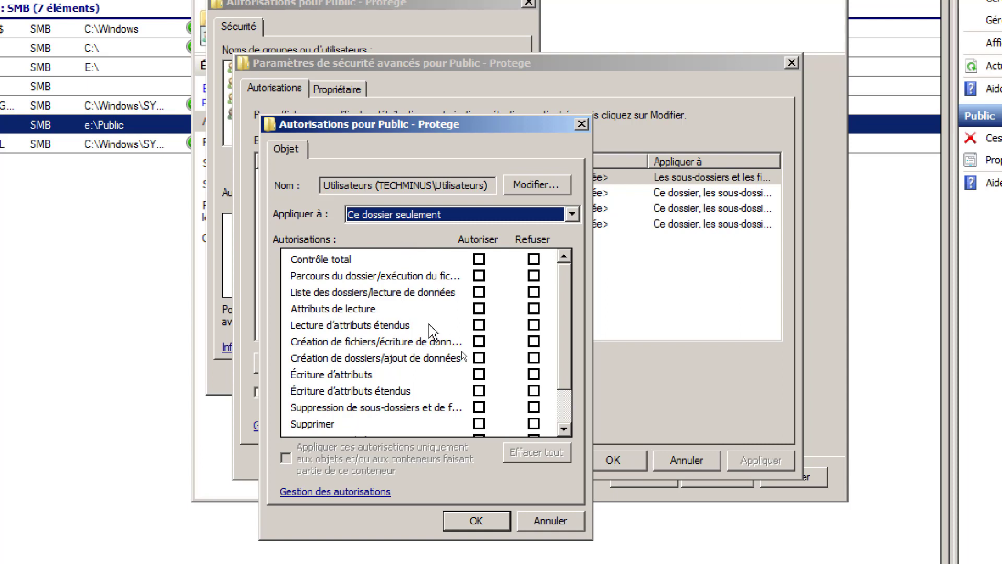
Step: Allow Écriture d'attributs, Écriture d'attributs étendus and Création de dossiers/ajout de données in the Utilisateurs entry, and apply the advanced security settings
left_click(479, 374)
left_click(479, 391)
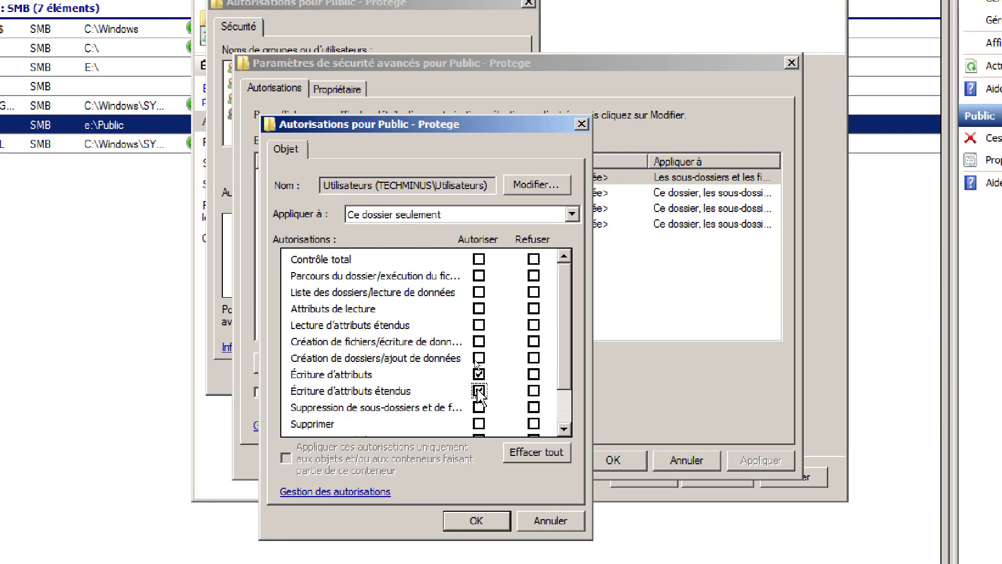
left_click(479, 358)
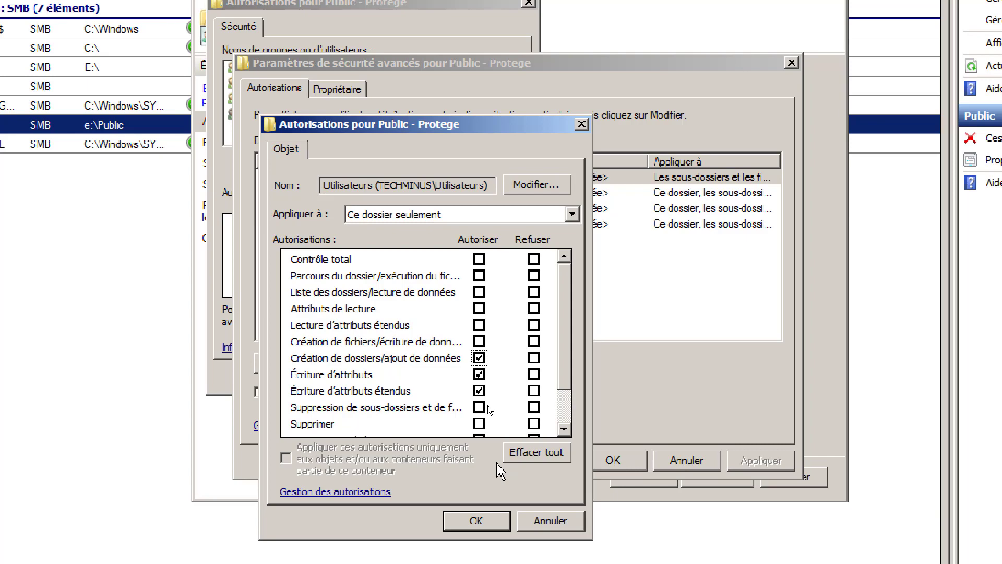
key("Return")
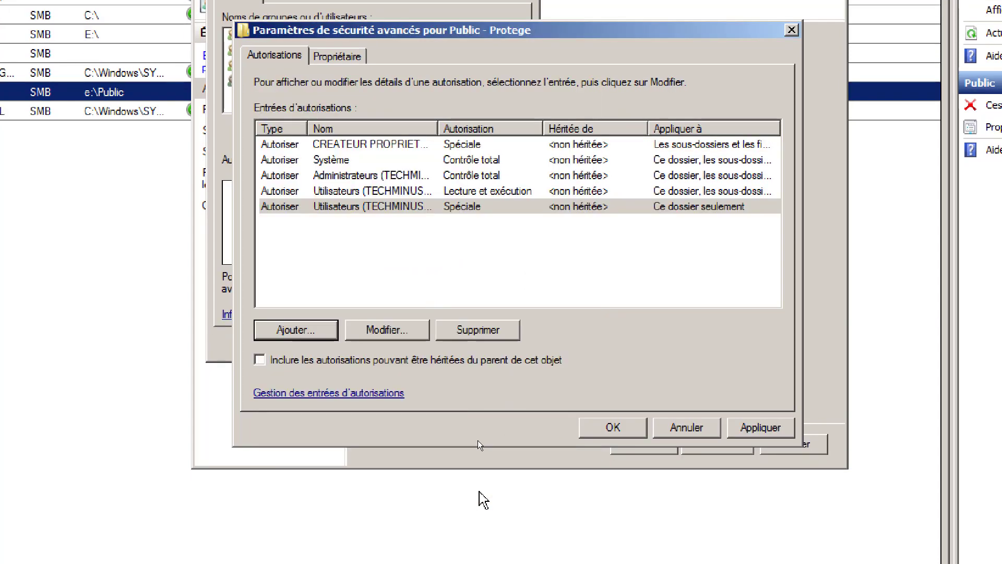
left_click(760, 428)
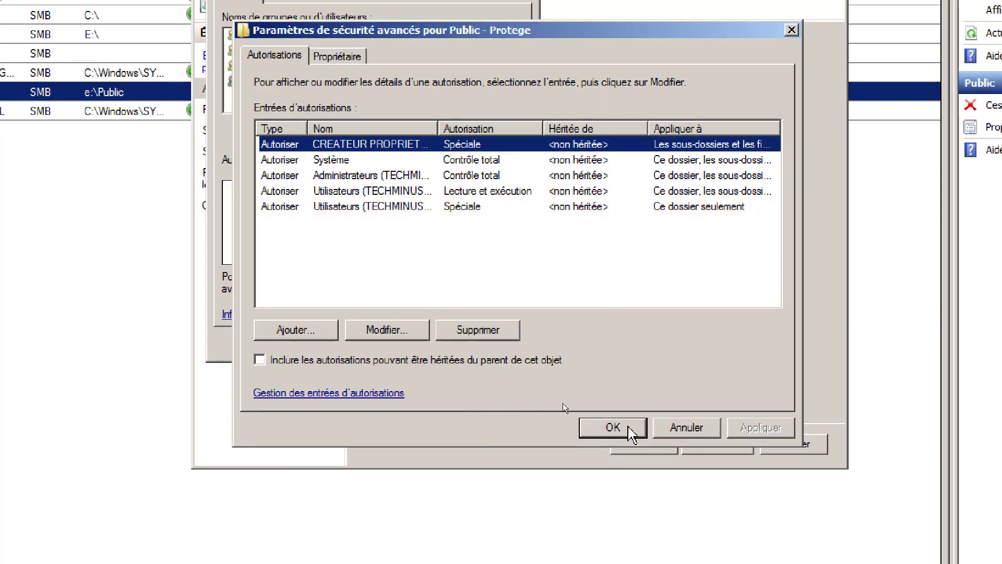
left_click(614, 427)
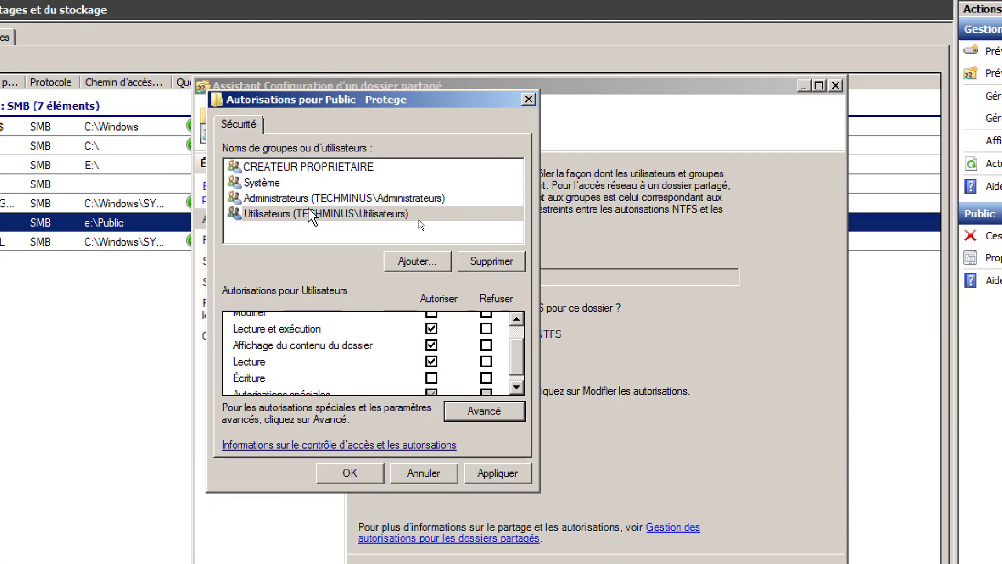
Step: Review the Utilisateurs group's permissions, including the special permissions, and accept the NTFS permissions for Public - Protege
left_click(356, 214)
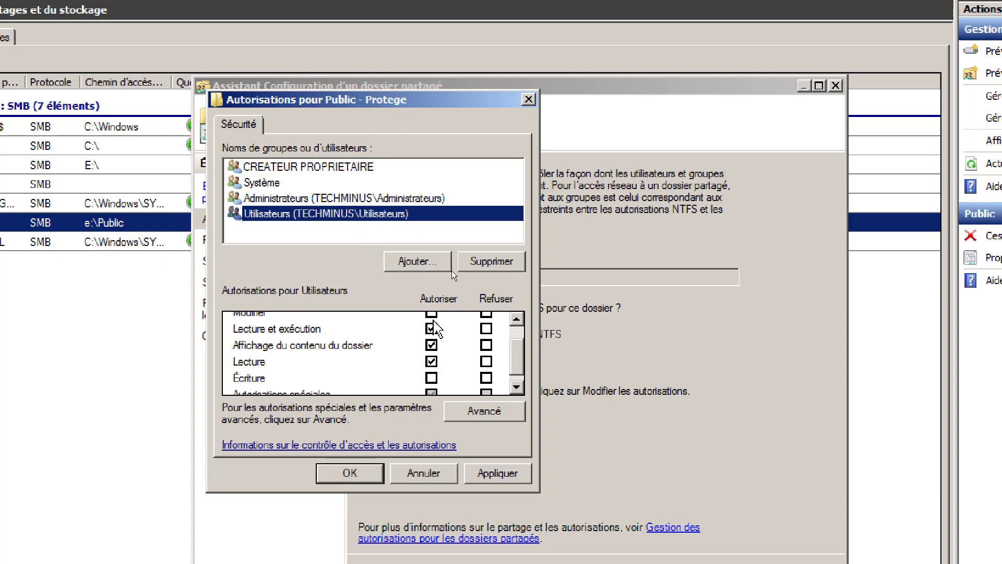
scroll(510, 362, "down", 1)
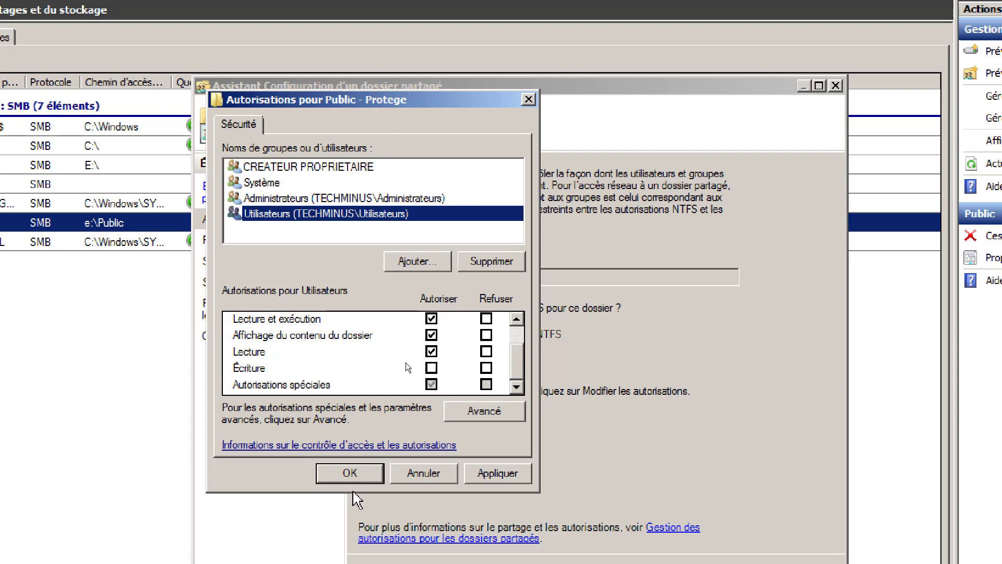
left_click(351, 474)
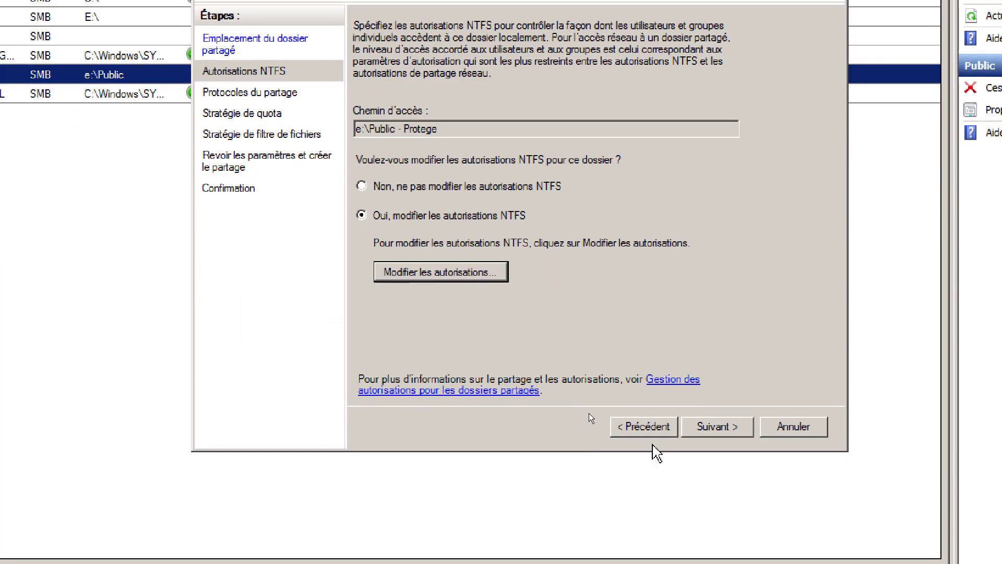
Step: Keep the SMB share name Public - Protege and make no file or program of the share available offline
left_click(715, 427)
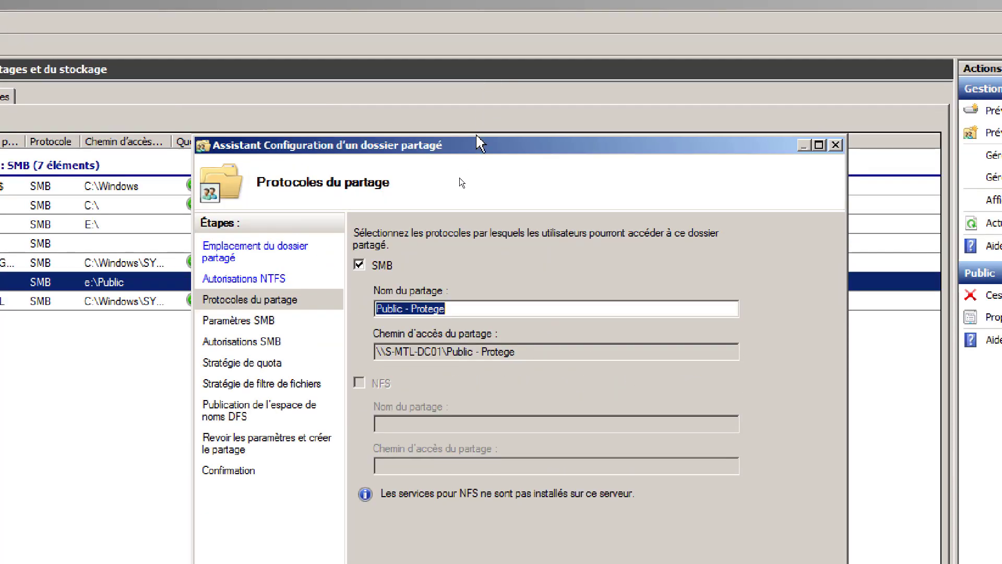
left_click(426, 298)
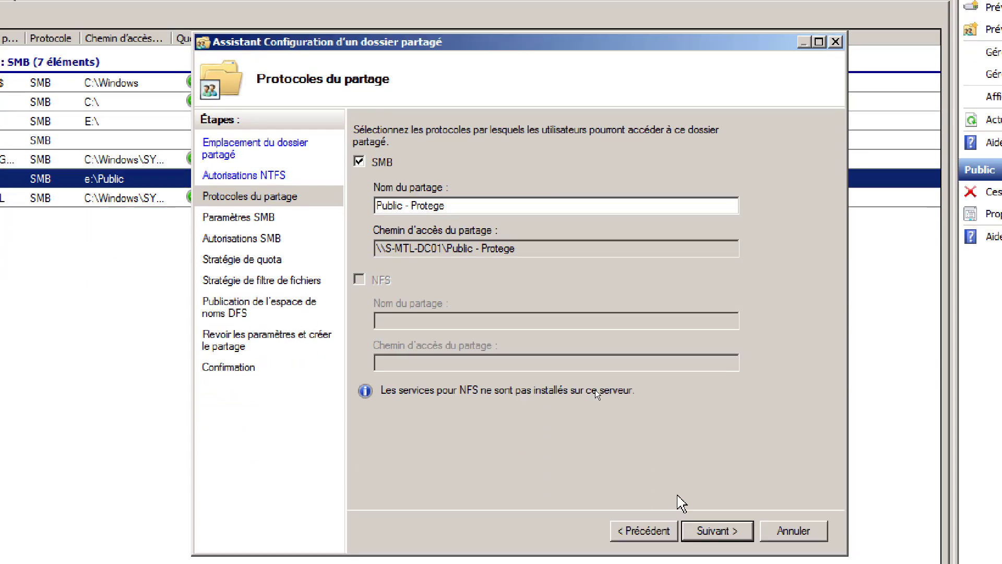
left_click(727, 496)
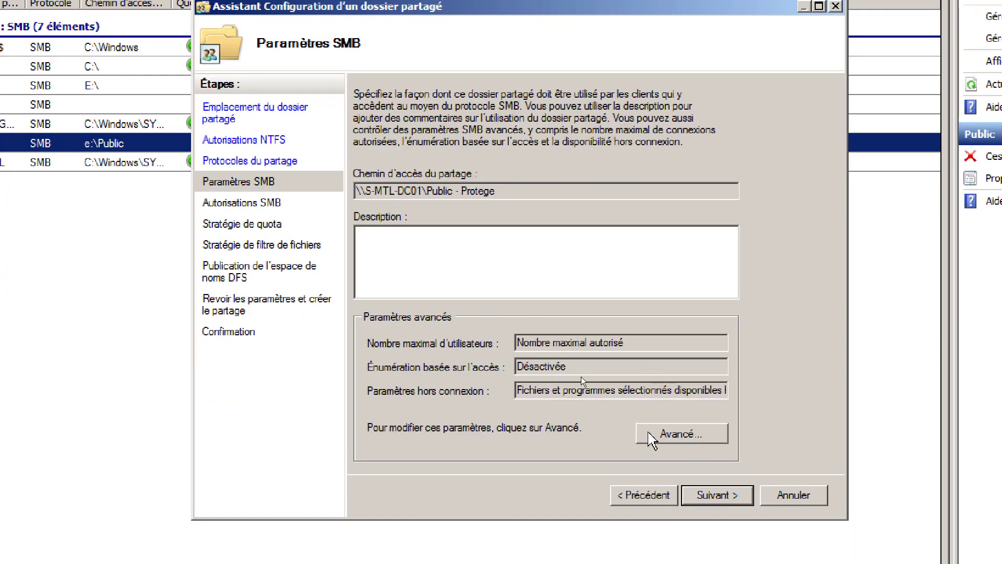
left_click(670, 437)
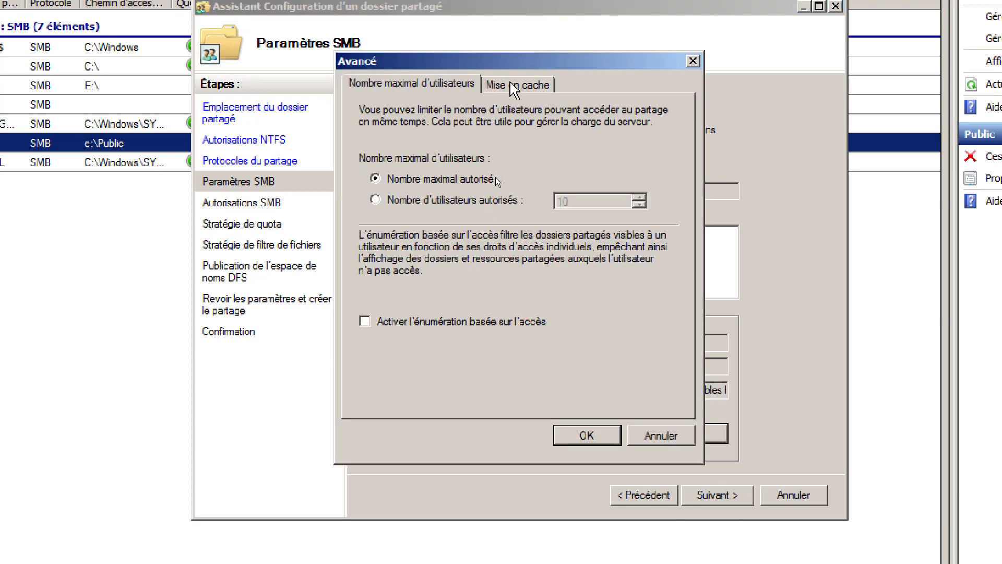
left_click(516, 83)
left_click(367, 216)
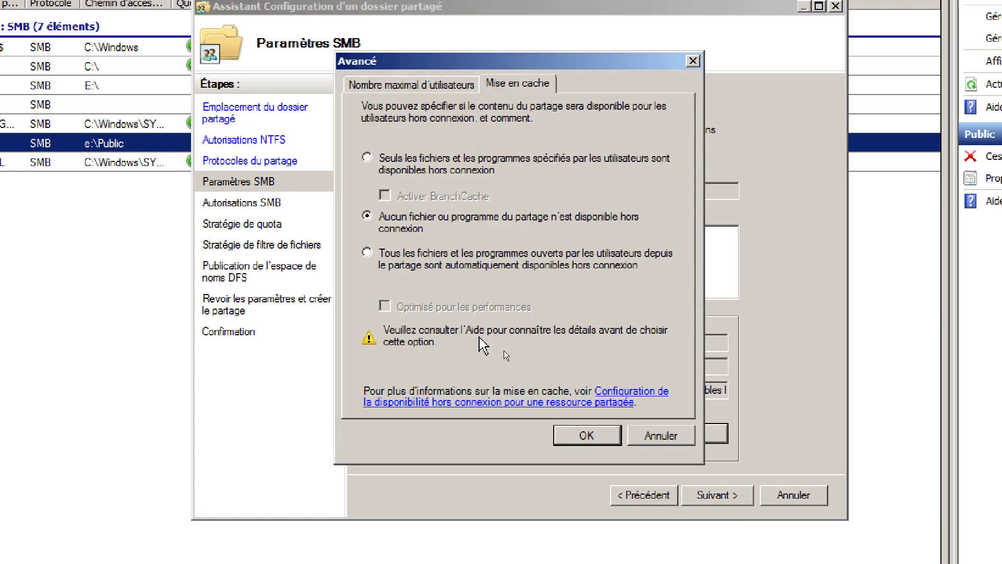
left_click(581, 434)
left_click(726, 488)
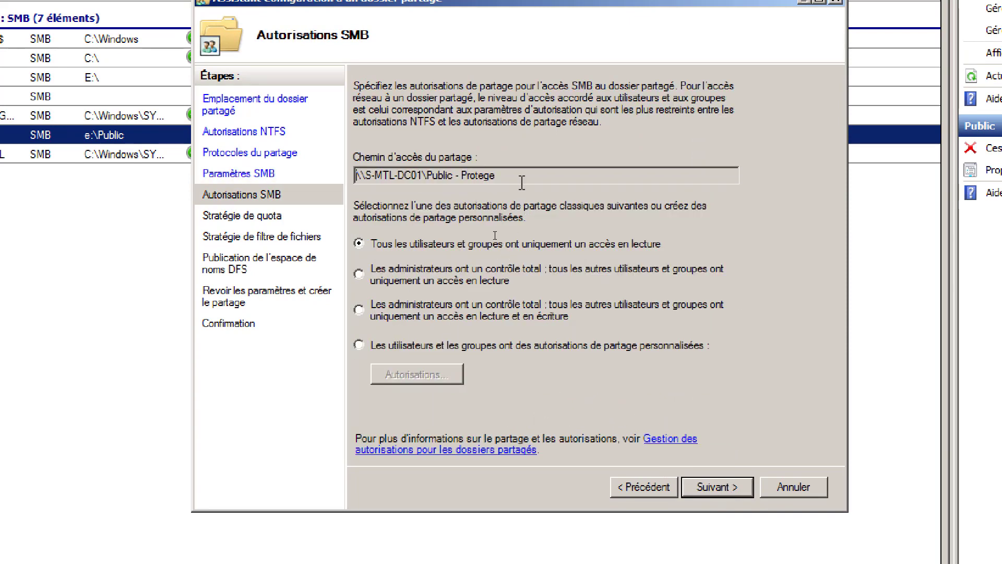
Step: Give administrators full control and everyone else read and write access over SMB, and create the share without quota, file filter or DFS publication
left_click(408, 311)
left_click(713, 486)
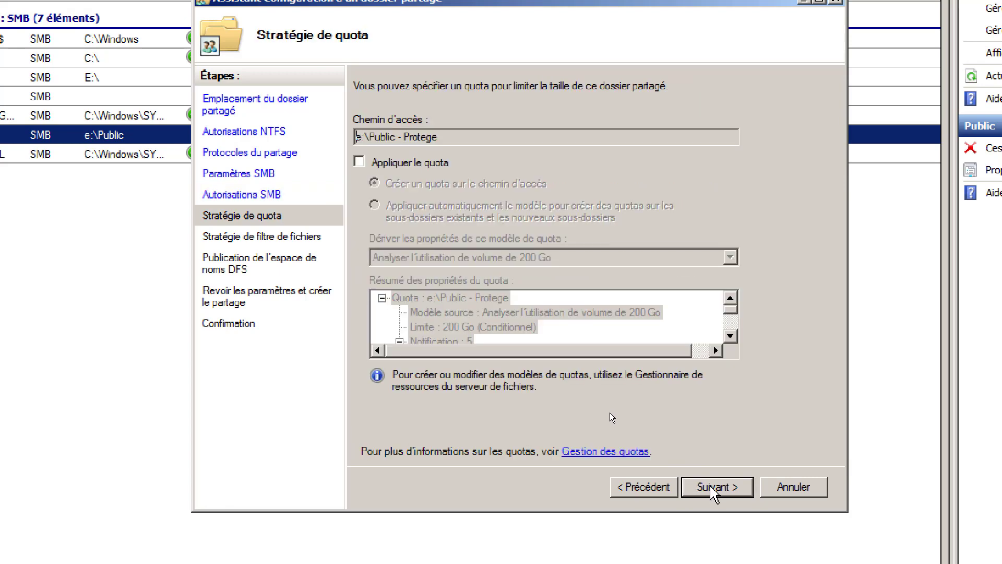
left_click(714, 487)
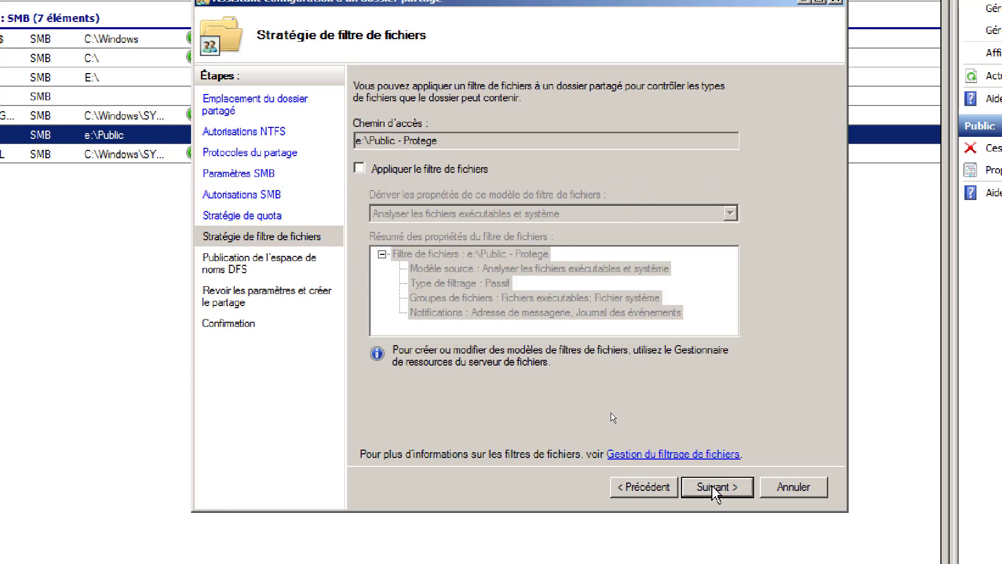
left_click(713, 487)
left_click(713, 487)
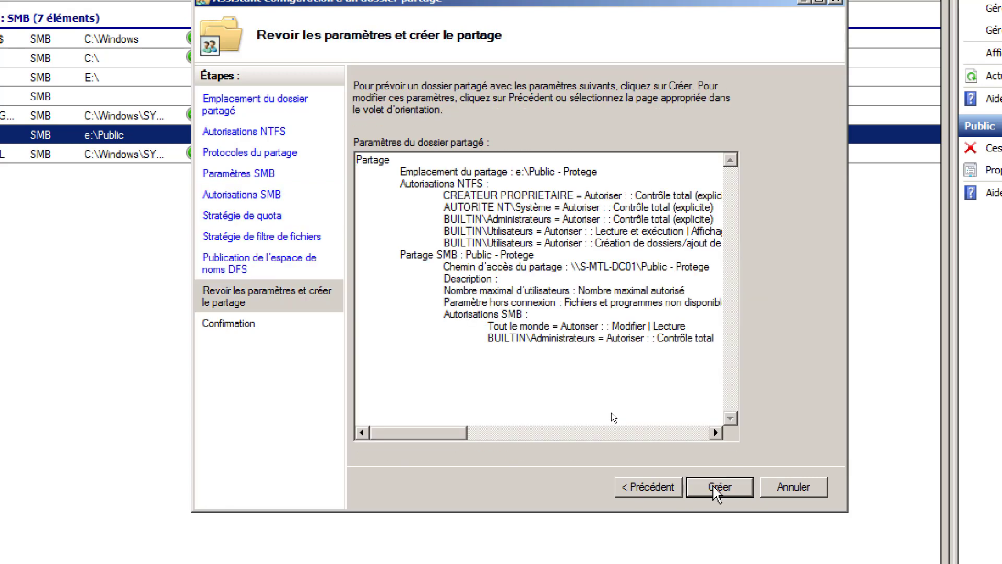
left_click(718, 486)
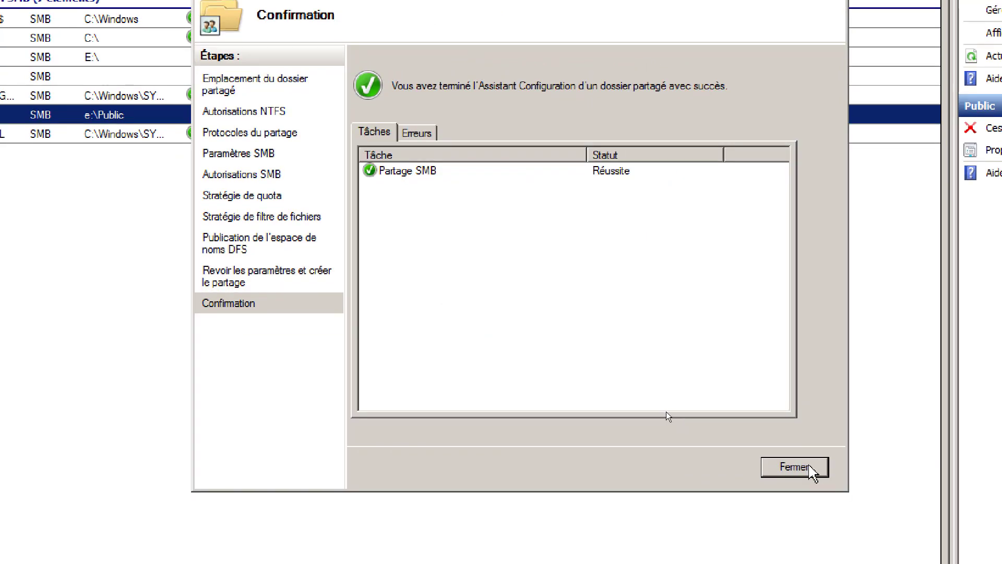
left_click(814, 467)
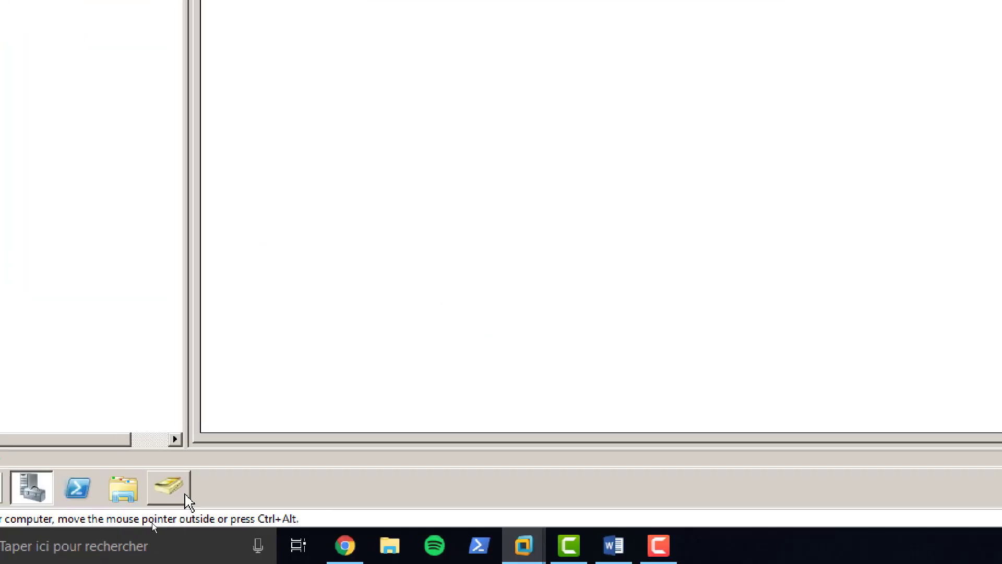
Step: In Utilisateurs et ordinateurs Active Directory, start a new shared folder object in OU_Partages named Public - Protege
left_click(185, 496)
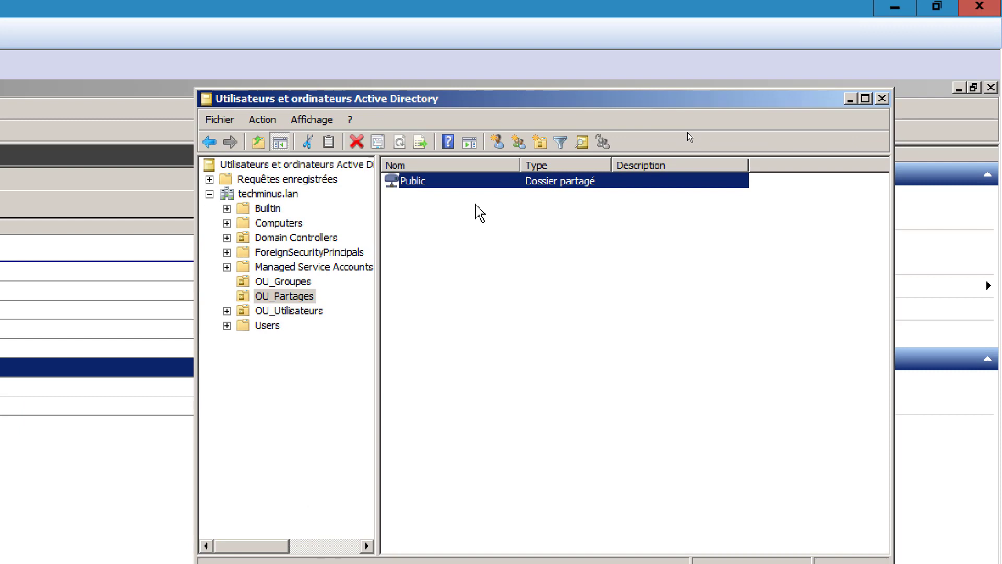
right_click(452, 229)
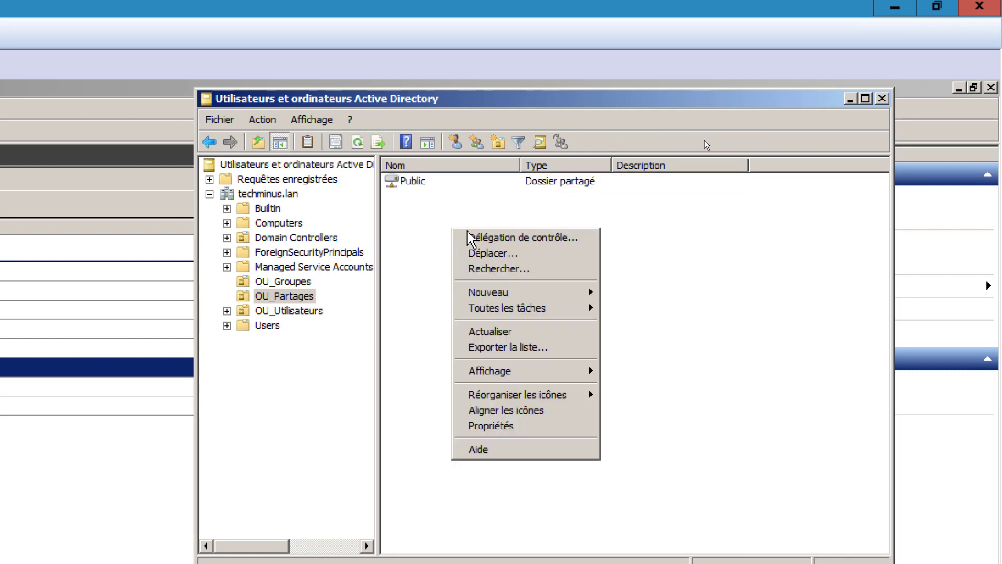
mouse_move(521, 294)
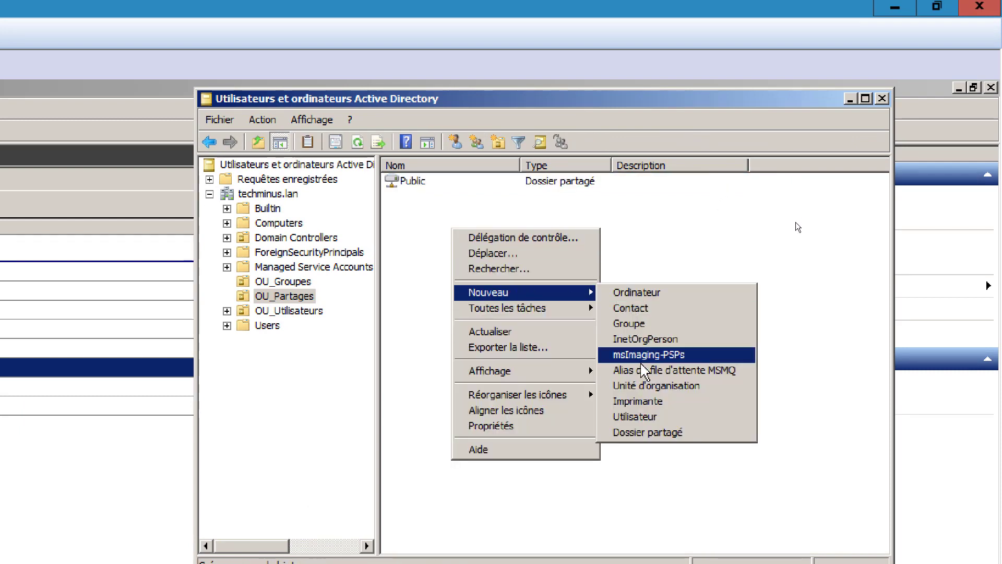
left_click(647, 433)
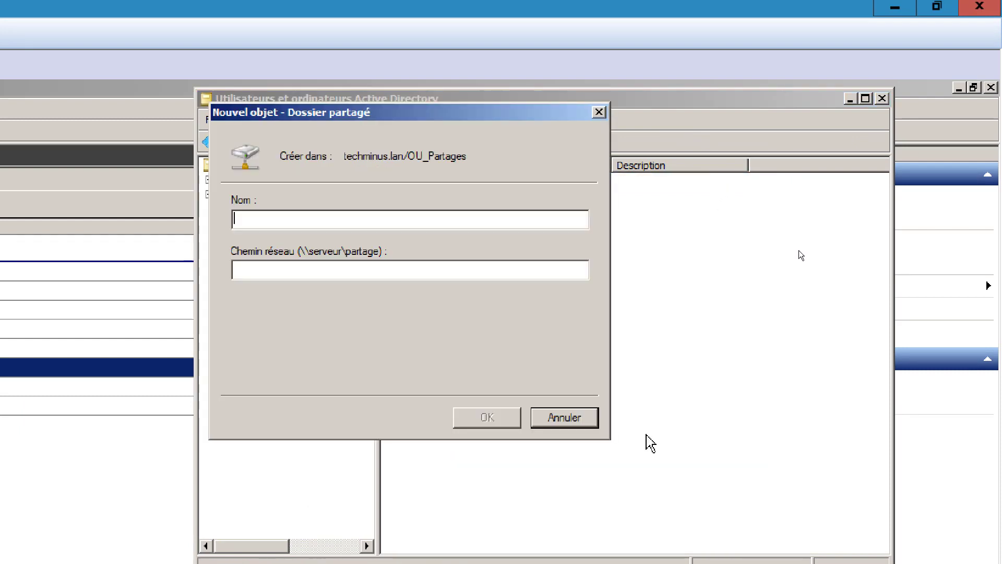
type("Public")
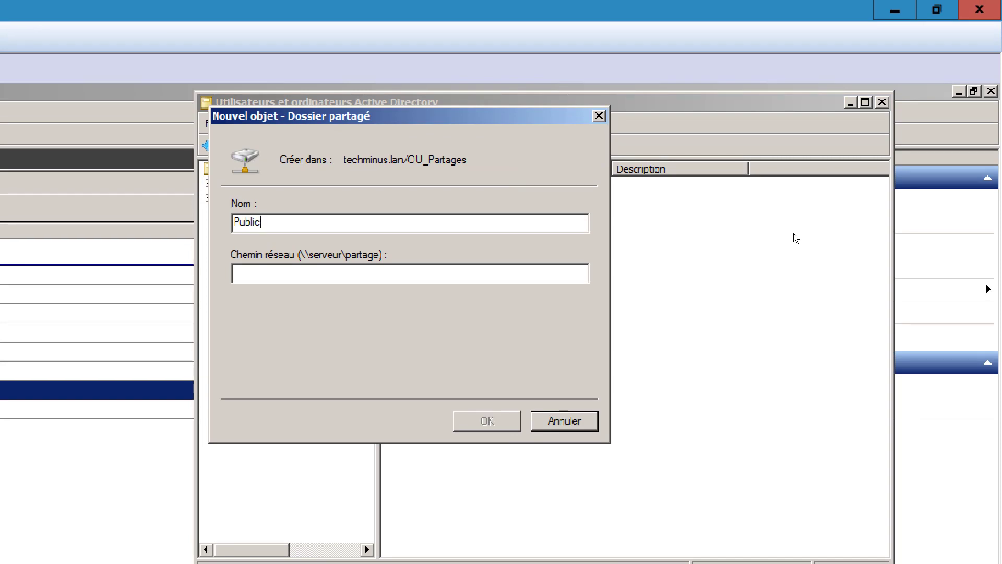
type(" - Protege")
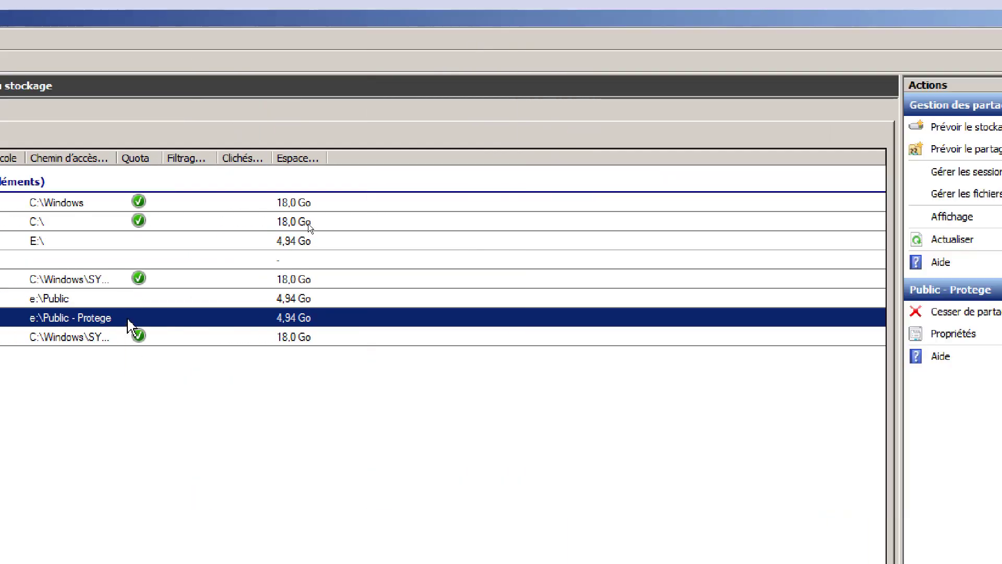
Step: Copy the network path \\S-MTL-DC01\Public - Protege from the properties of the Public - Protege share
right_click(129, 324)
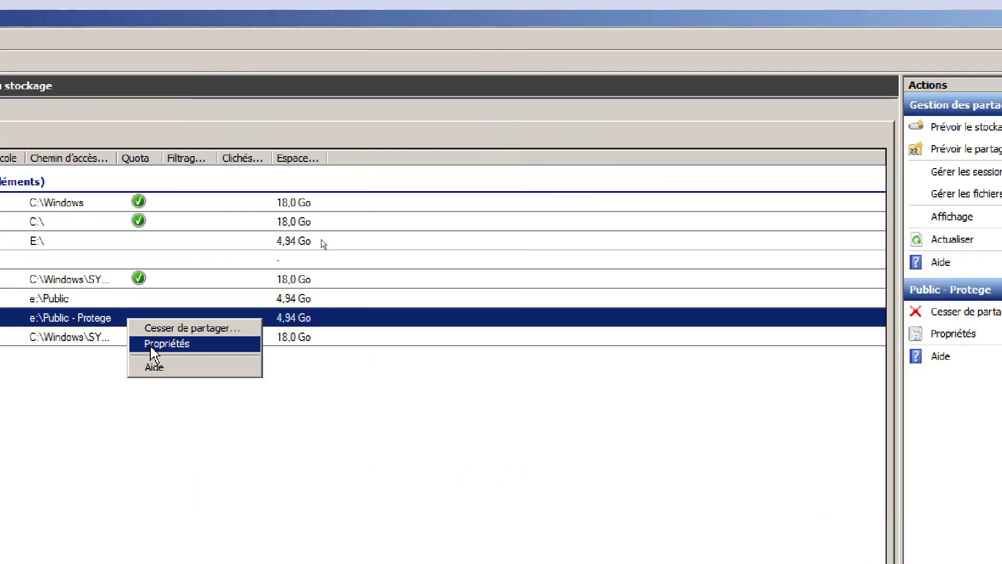
left_click(149, 343)
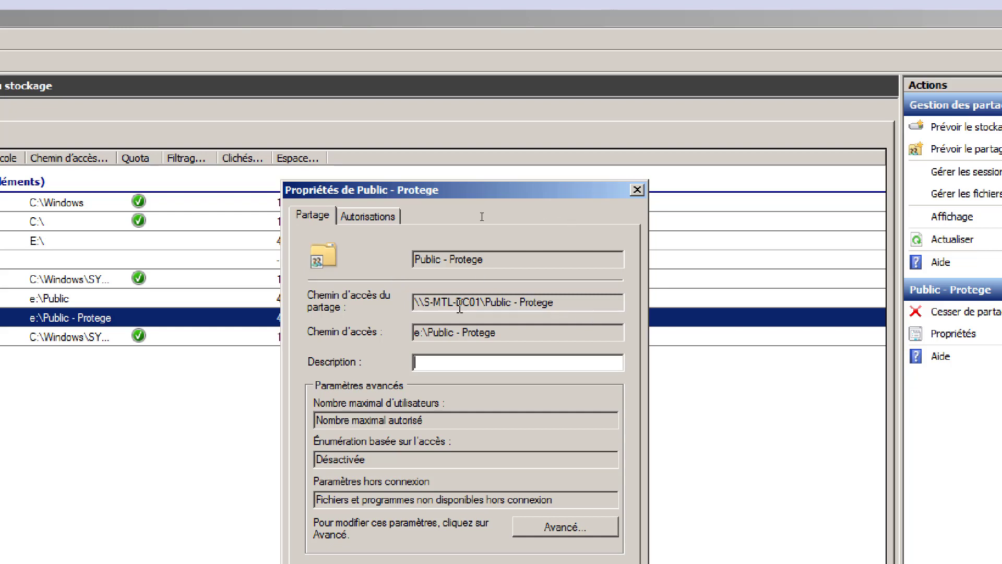
left_click_drag(556, 303, 386, 303)
key("ctrl+c")
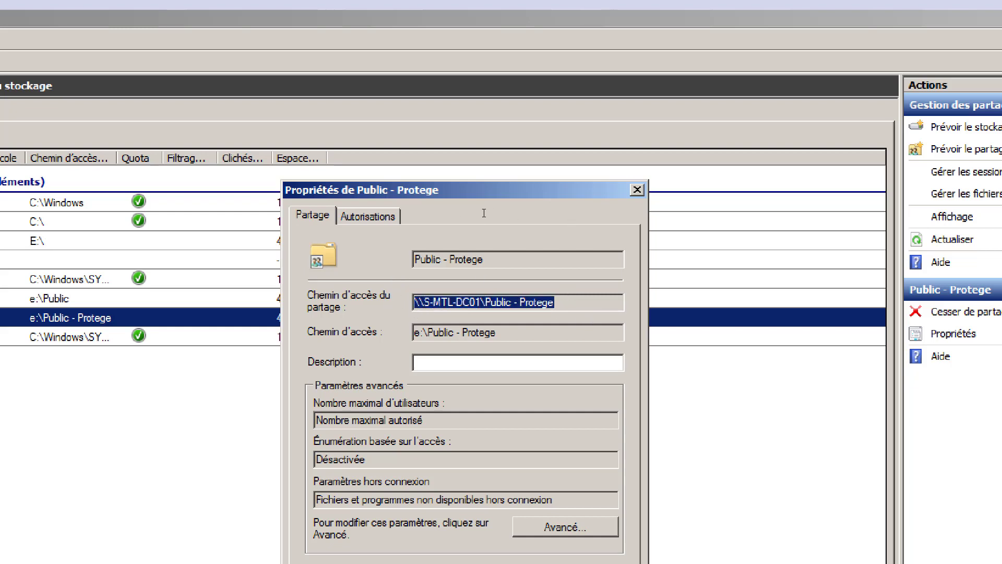
right_click(434, 300)
left_click(467, 348)
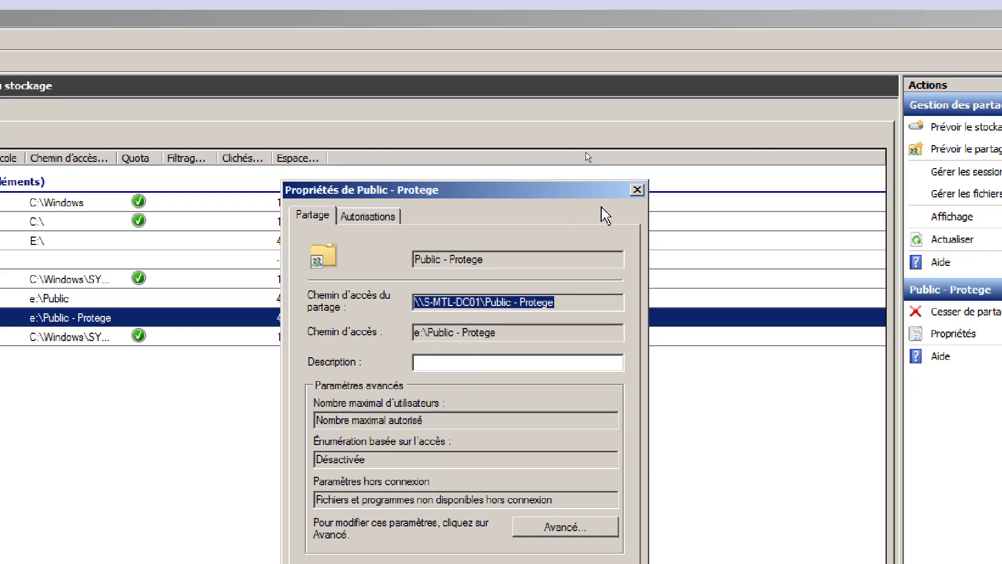
left_click(637, 190)
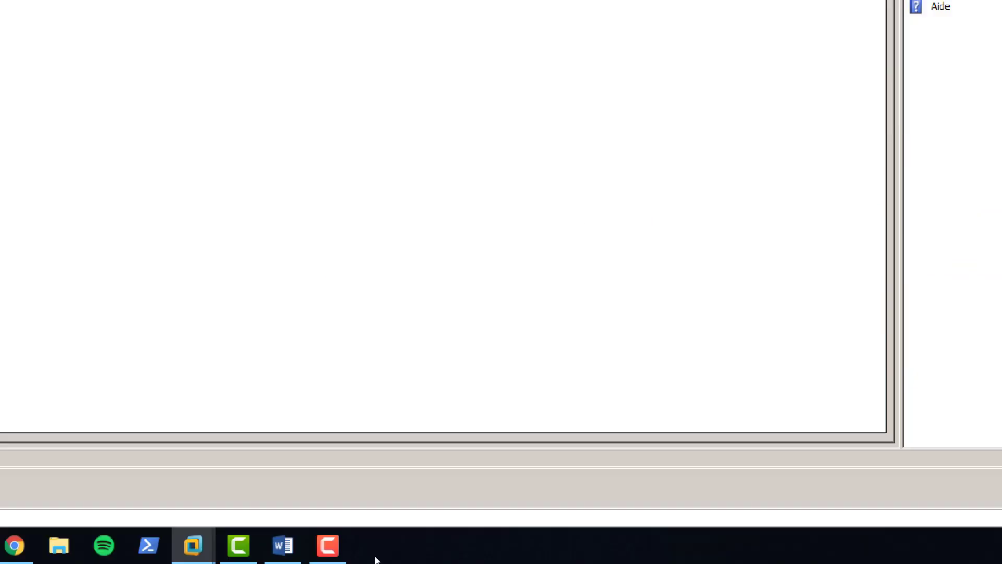
Step: Paste \\S-MTL-DC01\Public - Protege as the network path of the new shared folder object and create it
left_click(230, 488)
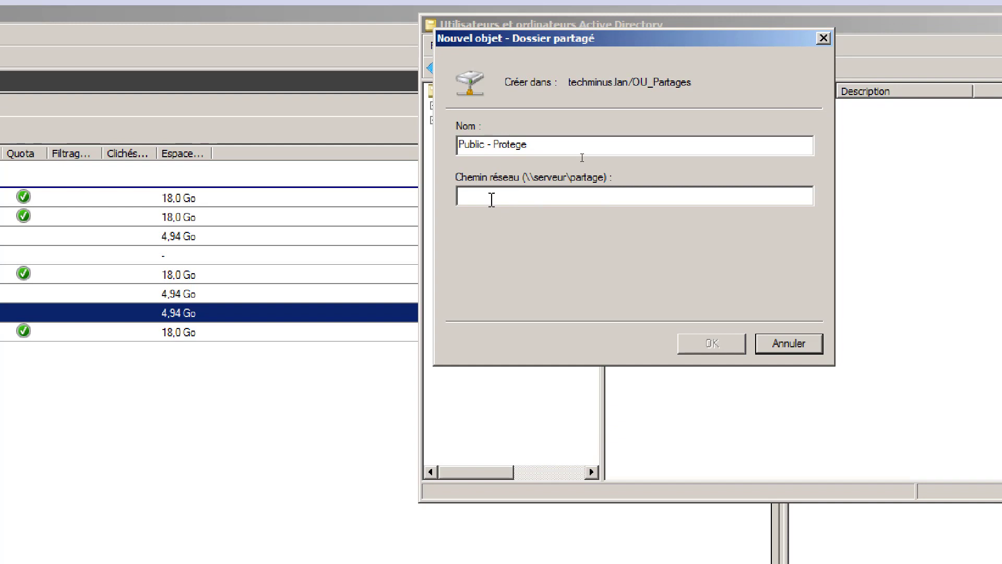
right_click(492, 200)
left_click(532, 262)
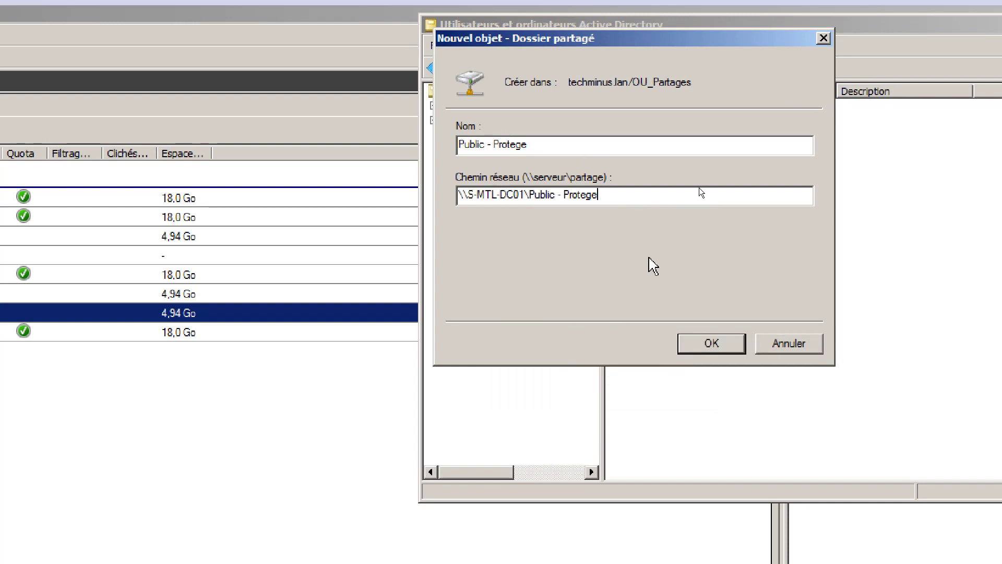
left_click(720, 347)
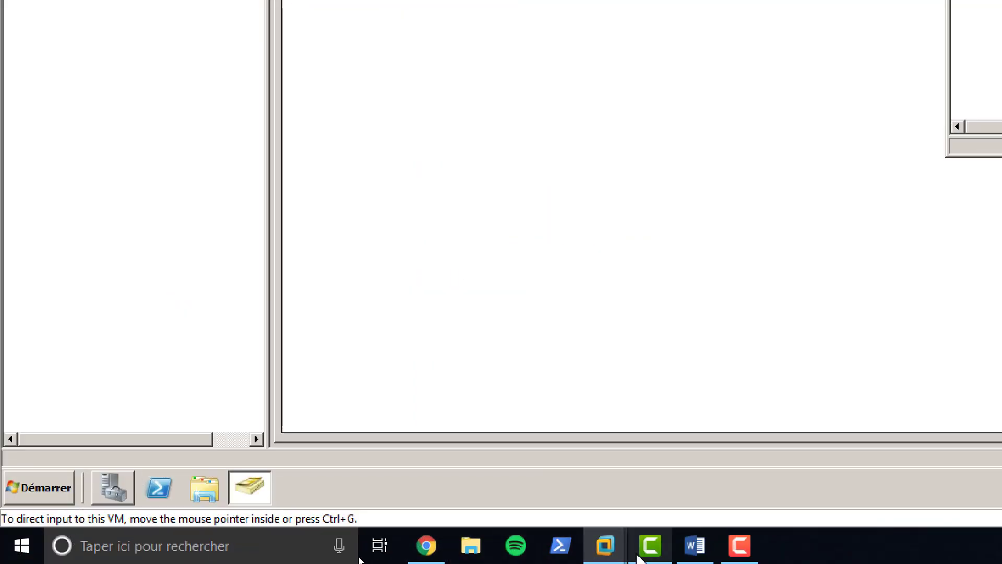
Step: Switch to the Windows 7 virtual machine, browse to \\s-mtl-dc01 from Ordinateur, and open the Public - Protege share
mouse_move(606, 547)
left_click(606, 452)
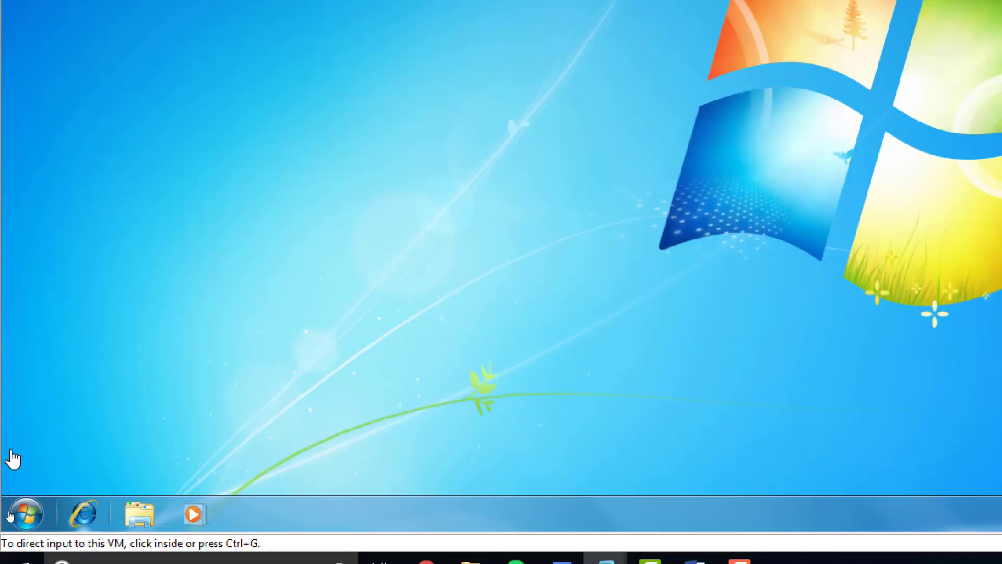
left_click(23, 492)
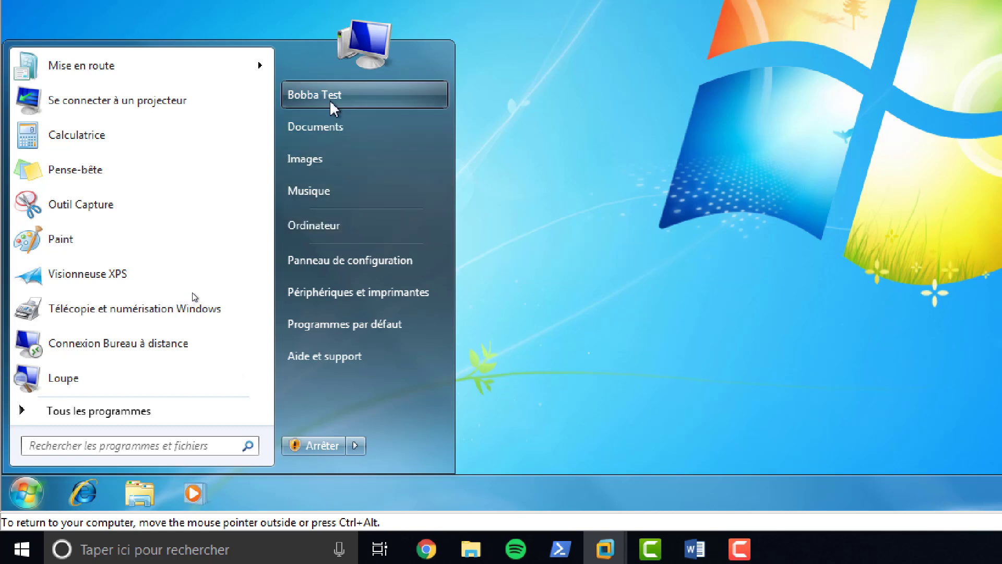
left_click(344, 232)
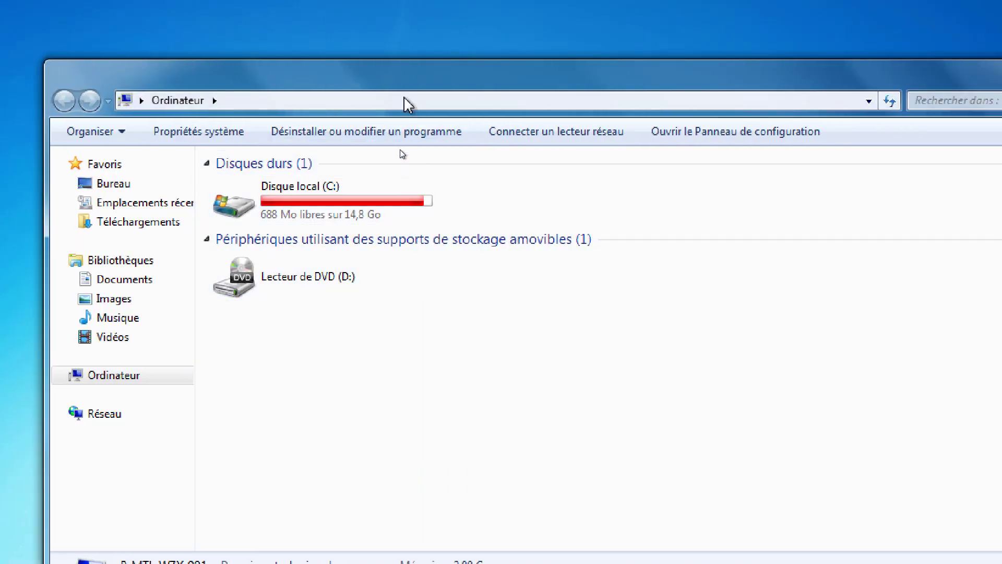
left_click(406, 100)
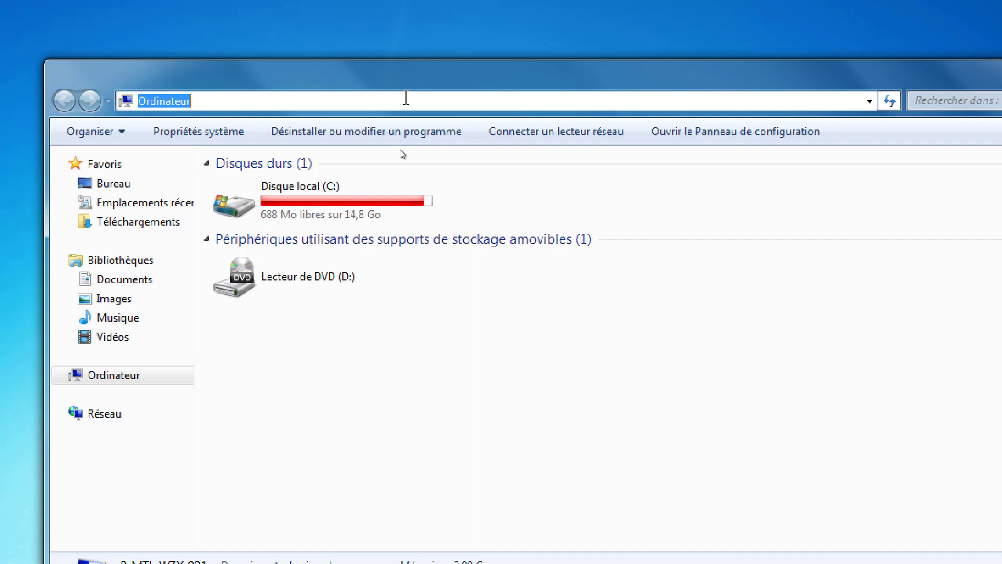
type("\\\\")
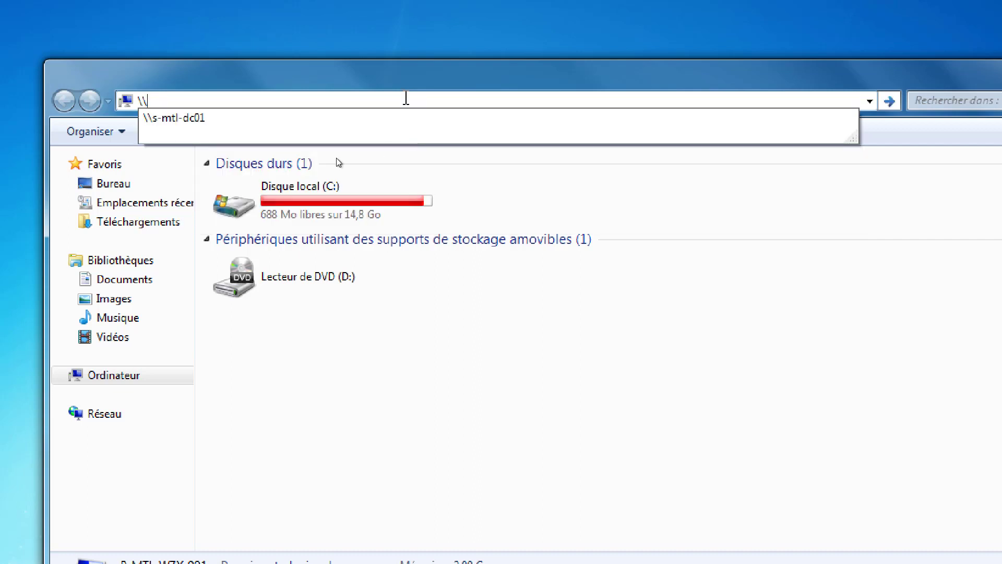
left_click(186, 121)
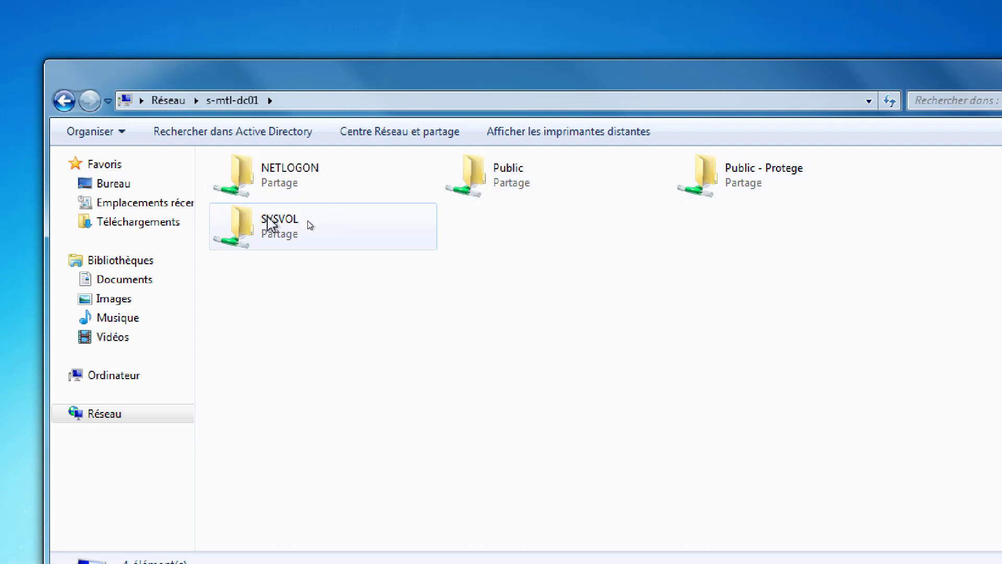
double_click(702, 178)
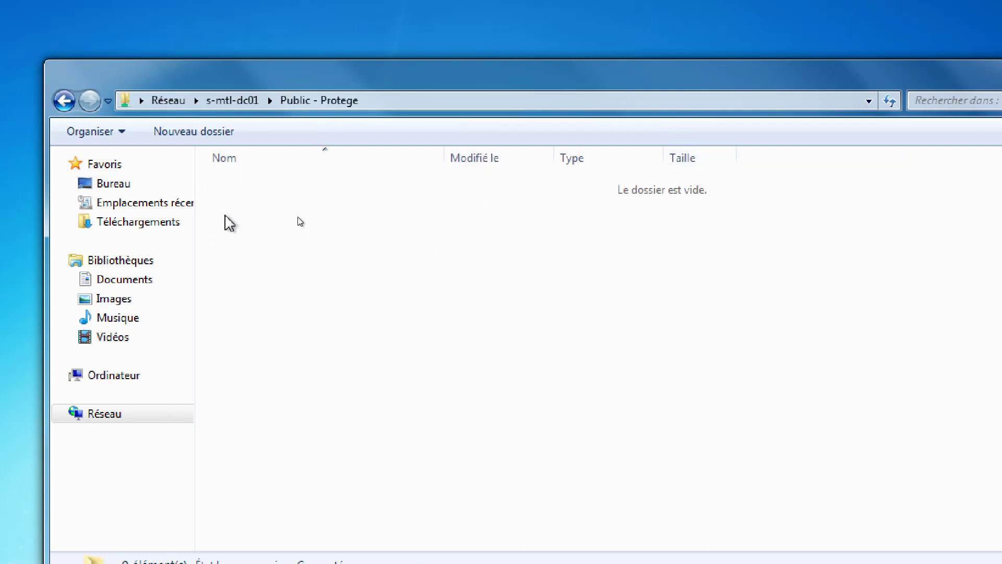
Step: Create a folder with the default name Nouveau dossier in the Public - Protege share and close the window
right_click(225, 215)
mouse_move(273, 391)
left_click(449, 390)
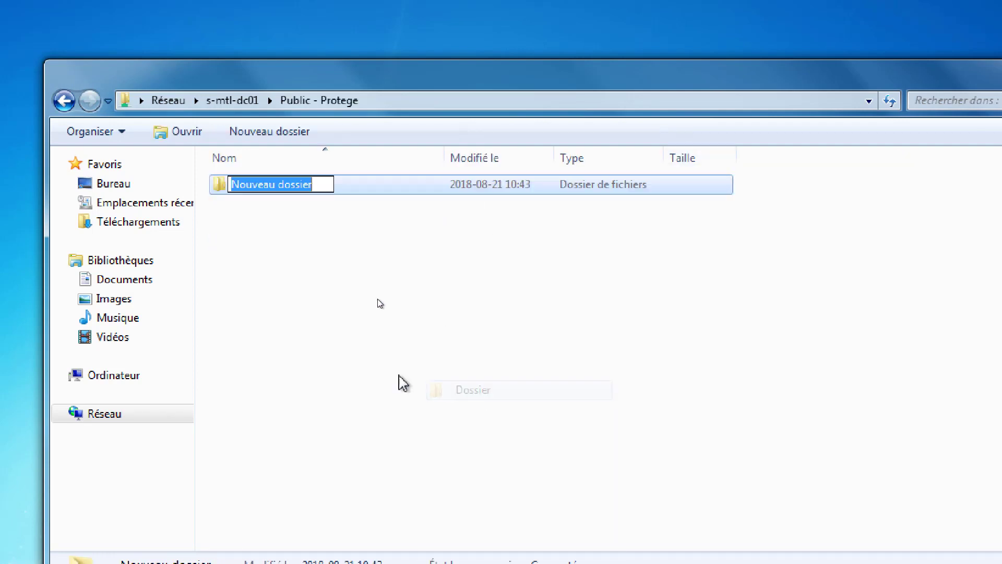
left_click(312, 321)
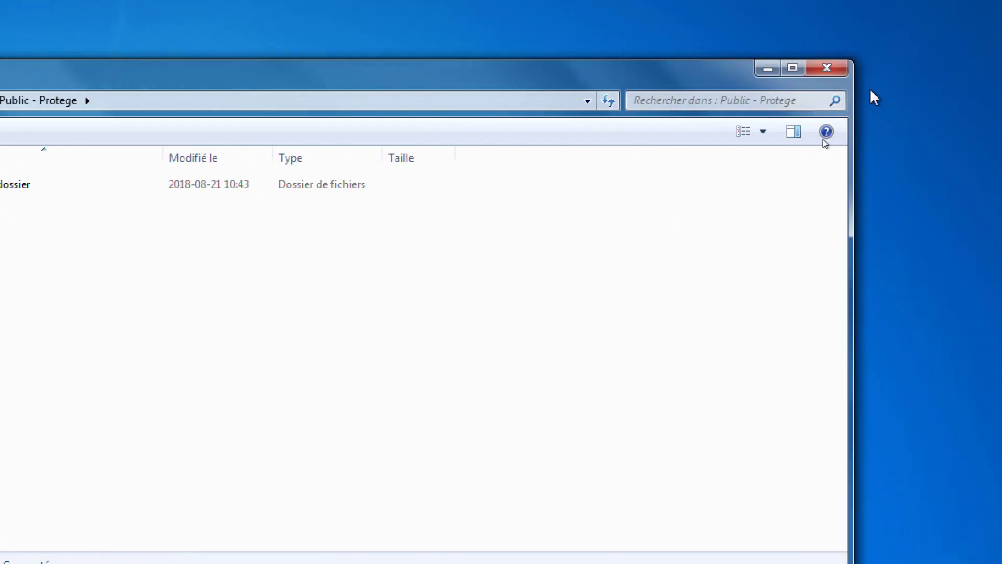
left_click(829, 69)
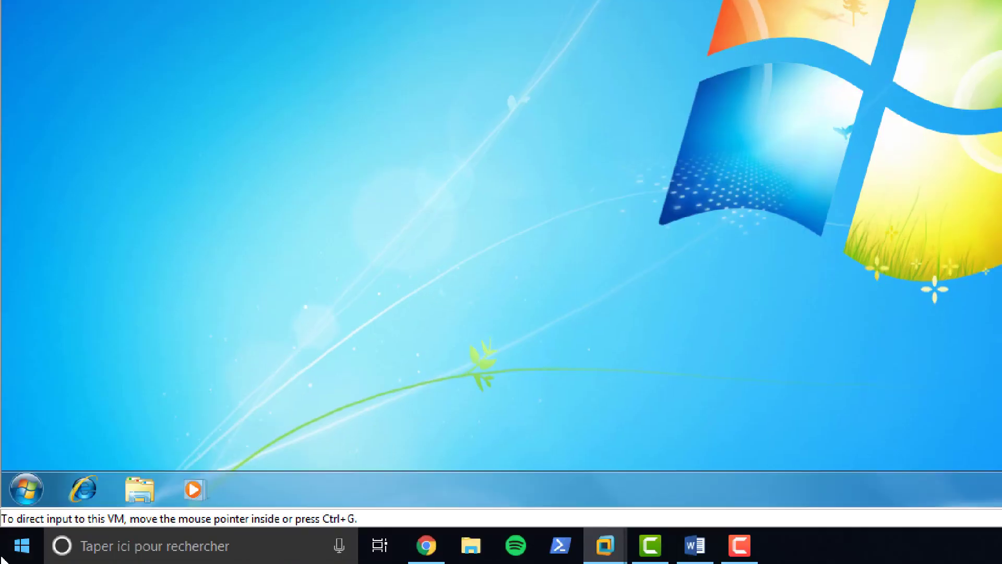
Step: Log the current domain user off the Windows 7 machine
left_click(26, 489)
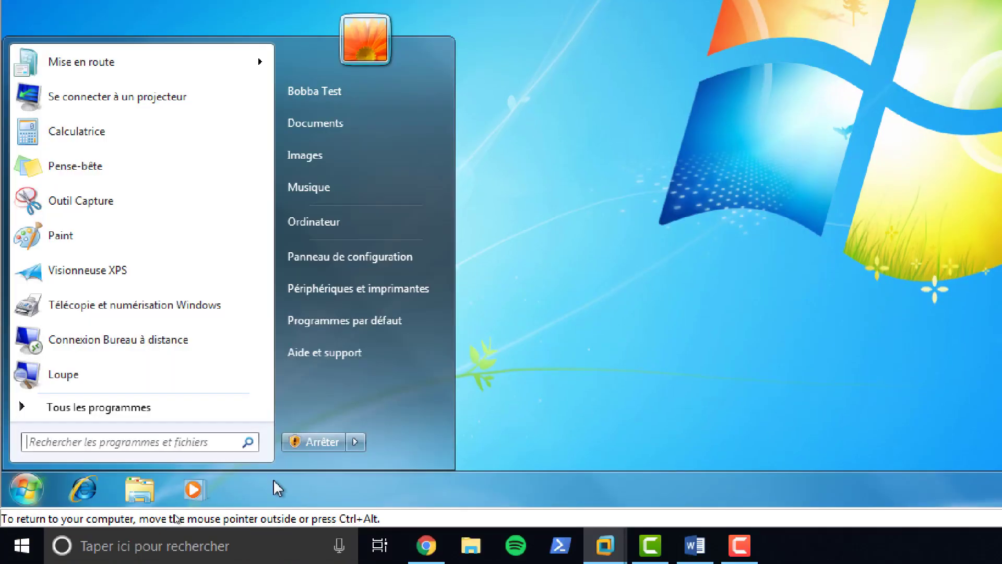
left_click(355, 443)
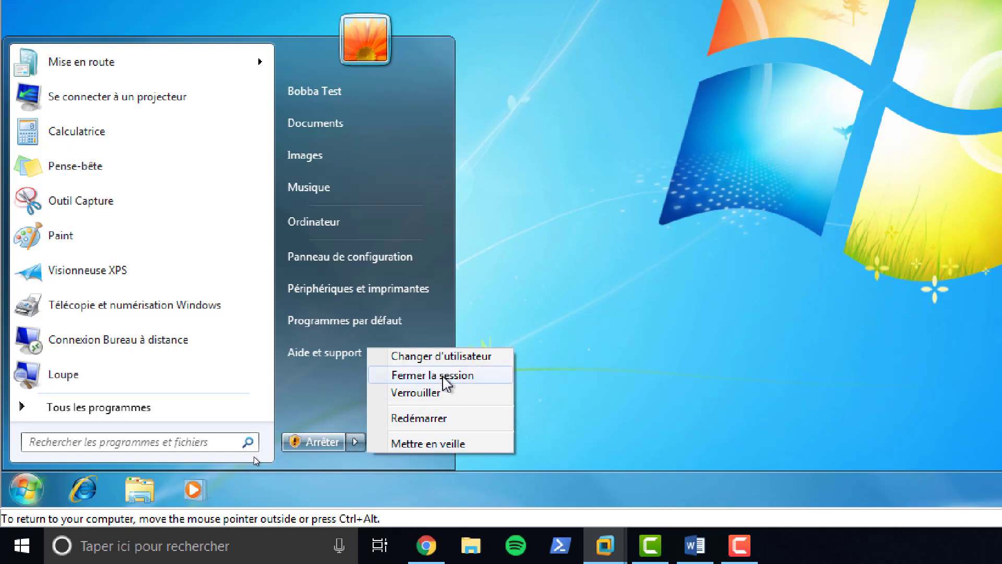
left_click(442, 375)
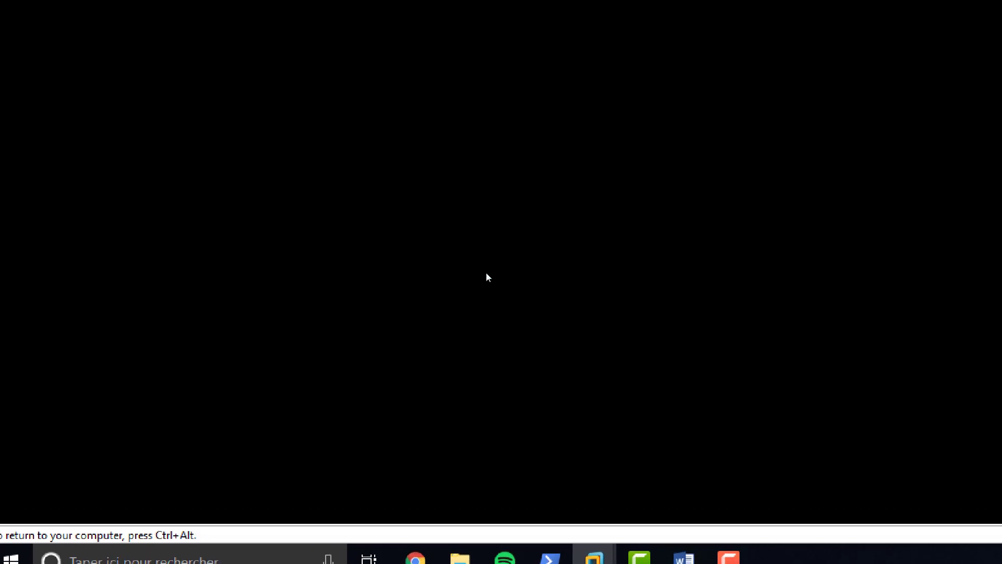
Step: Log on to the TECHMINUS domain as another user, entering testa as the user name and the account password
key("ctrl+alt+Delete")
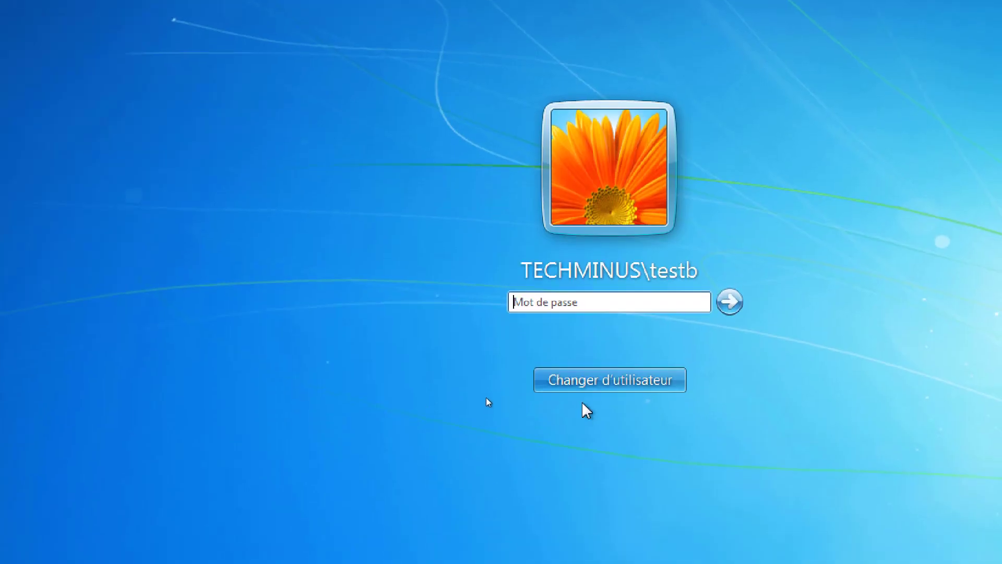
left_click(586, 375)
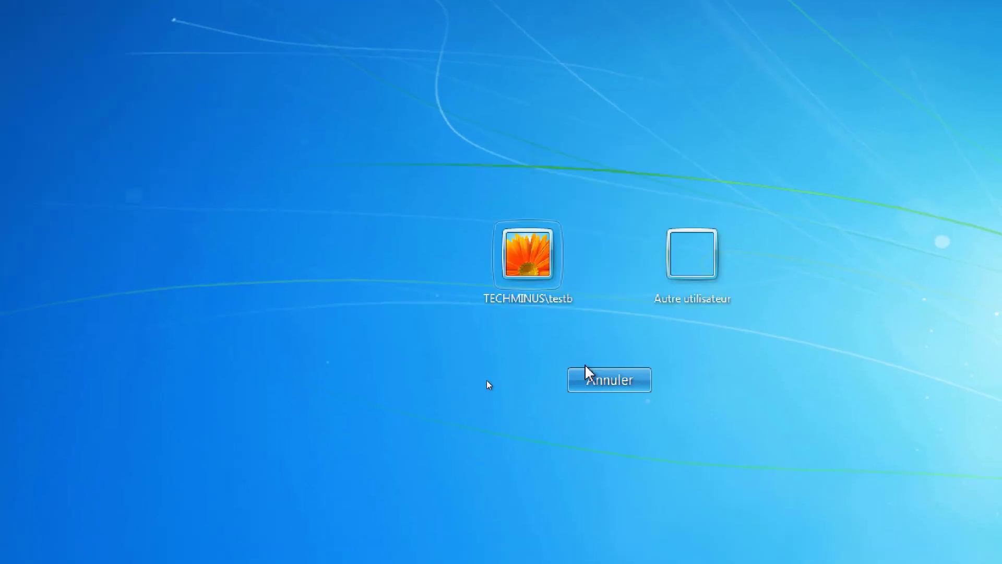
left_click(675, 280)
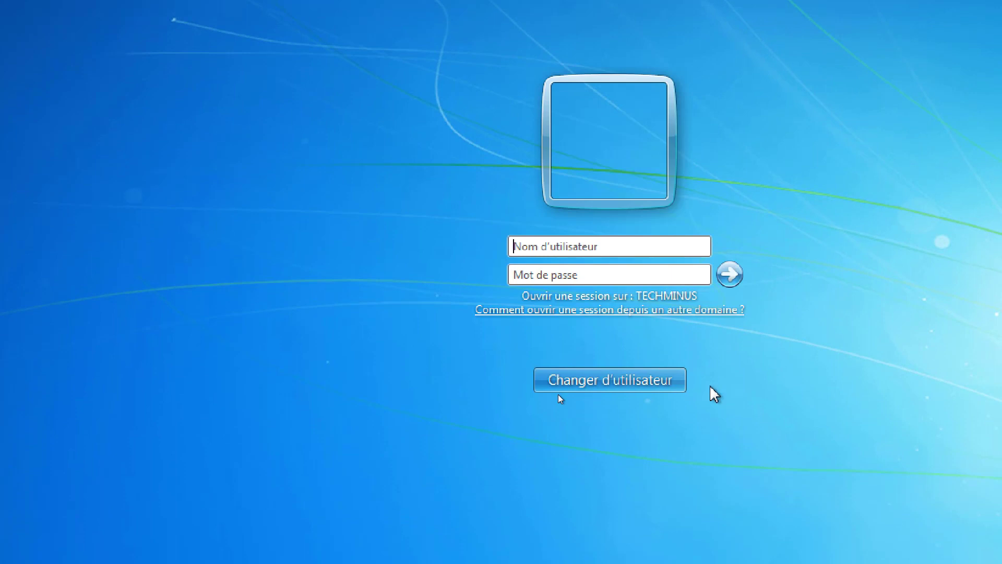
type("testa")
key("Tab")
type("********")
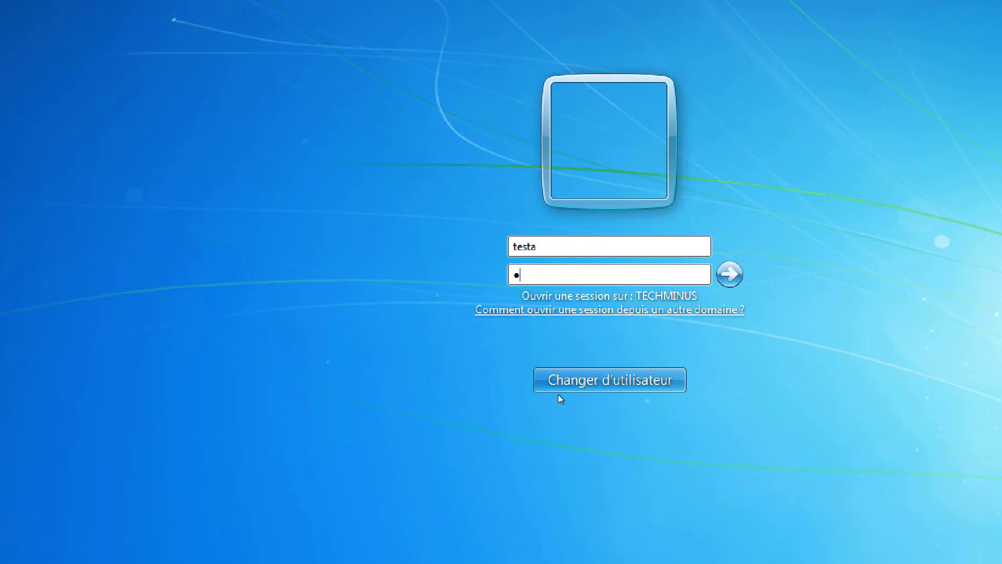
key("Return")
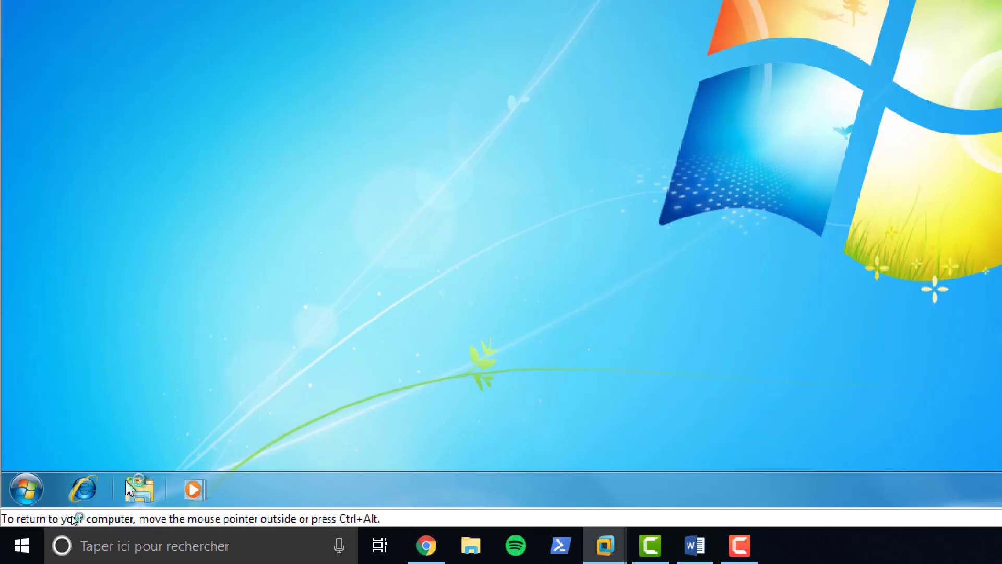
Step: Search Active Directory from the network view for all shared folders and open Public - Protege from the results
left_click(140, 501)
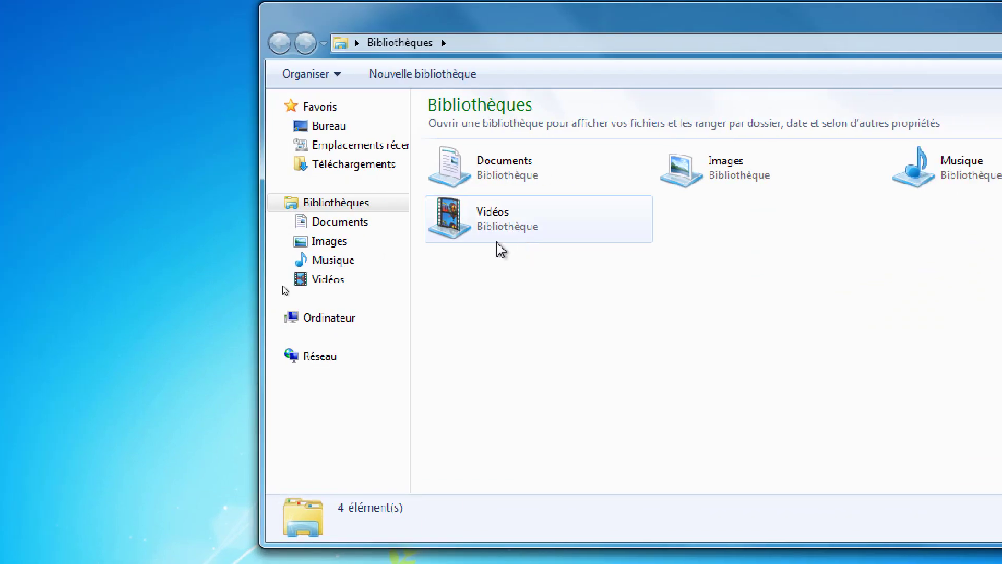
left_click(328, 357)
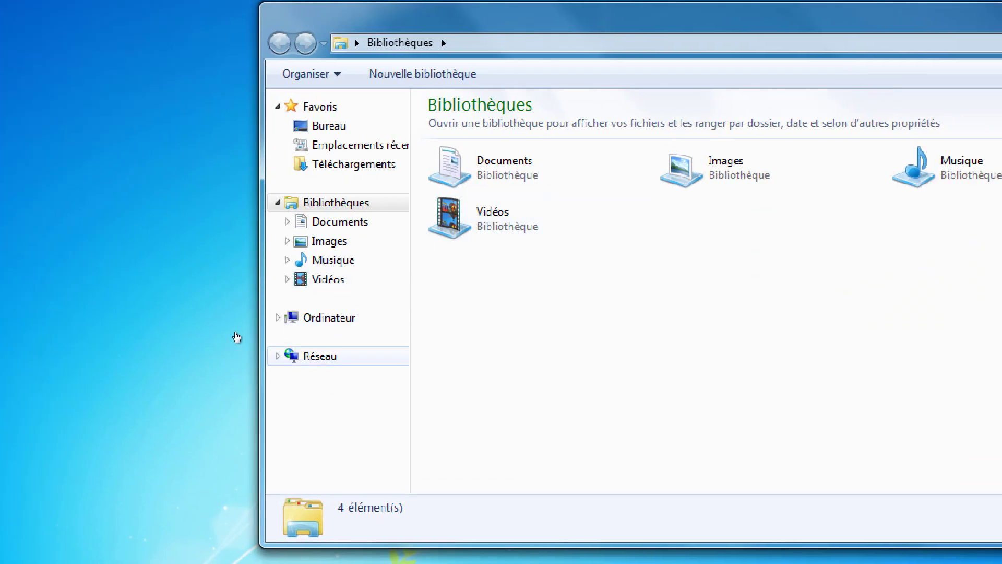
left_click(492, 77)
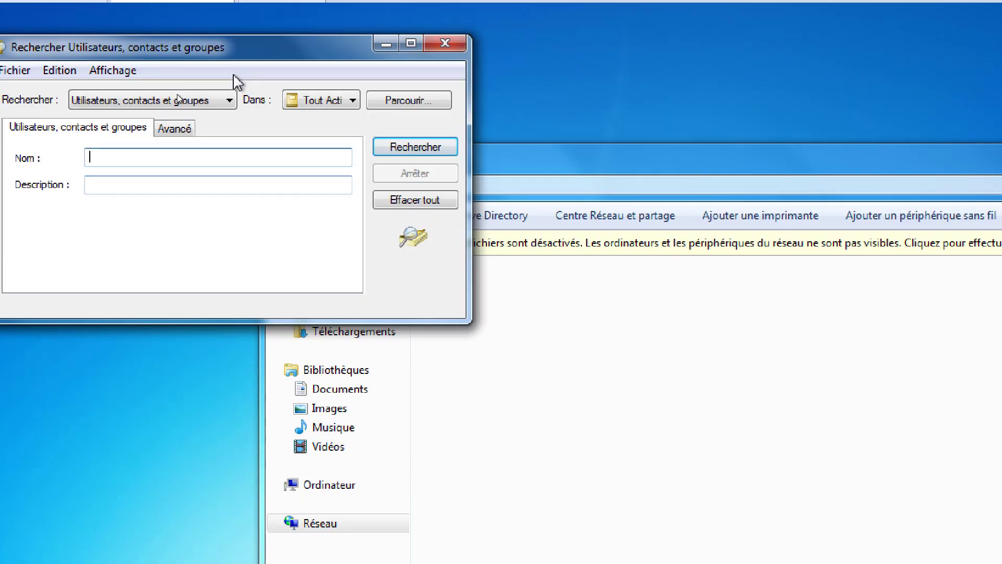
left_click(150, 102)
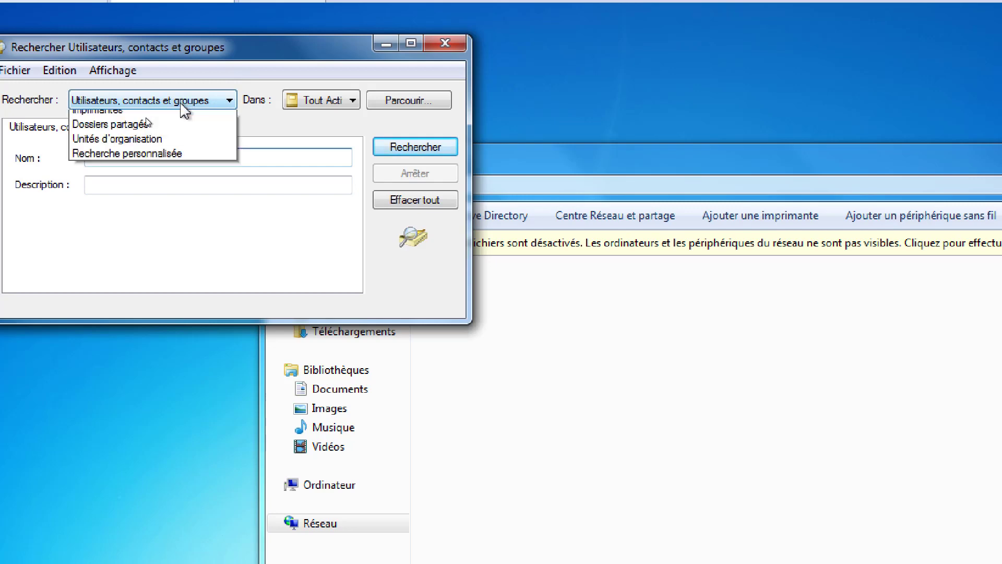
left_click(126, 163)
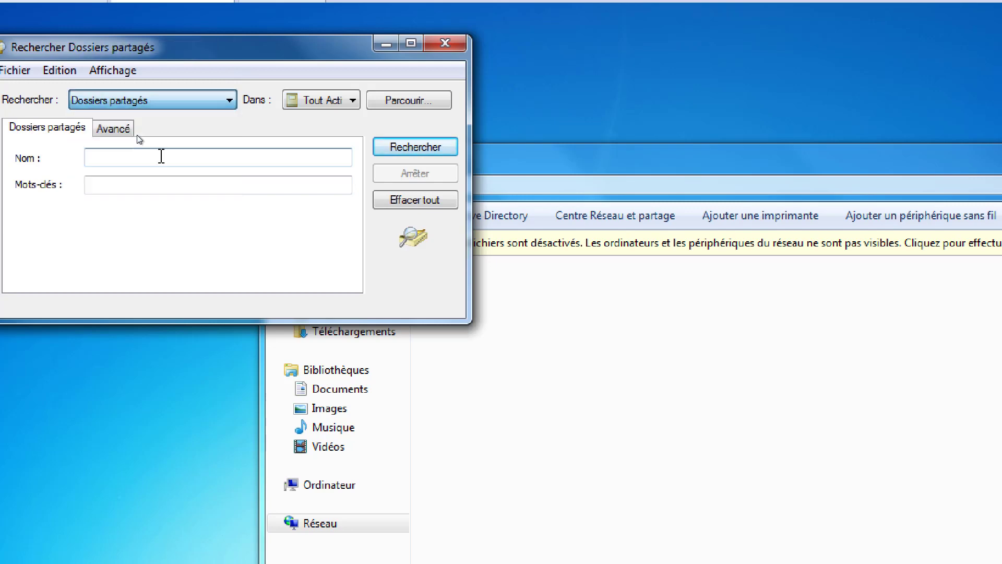
left_click(402, 150)
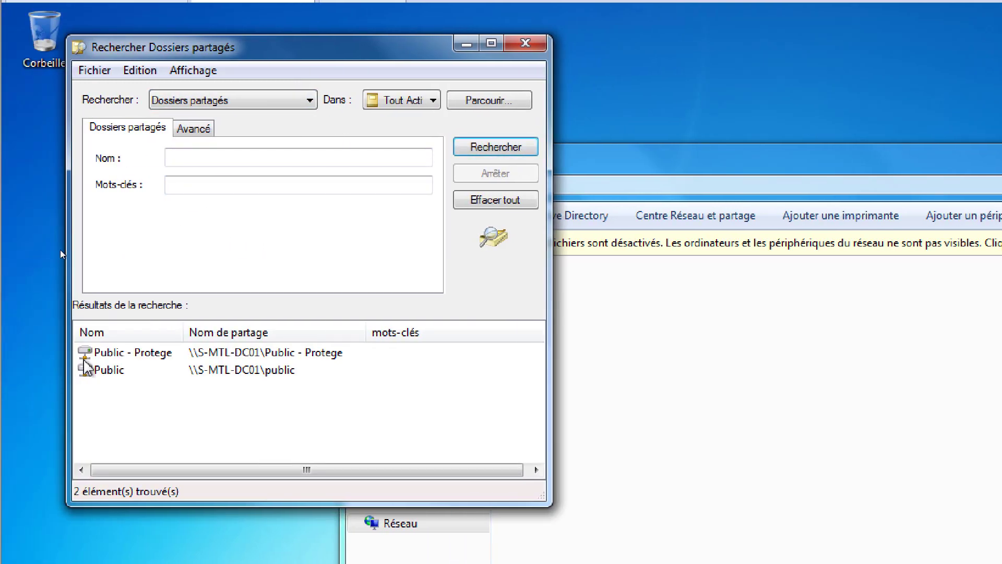
right_click(28, 355)
left_click(145, 367)
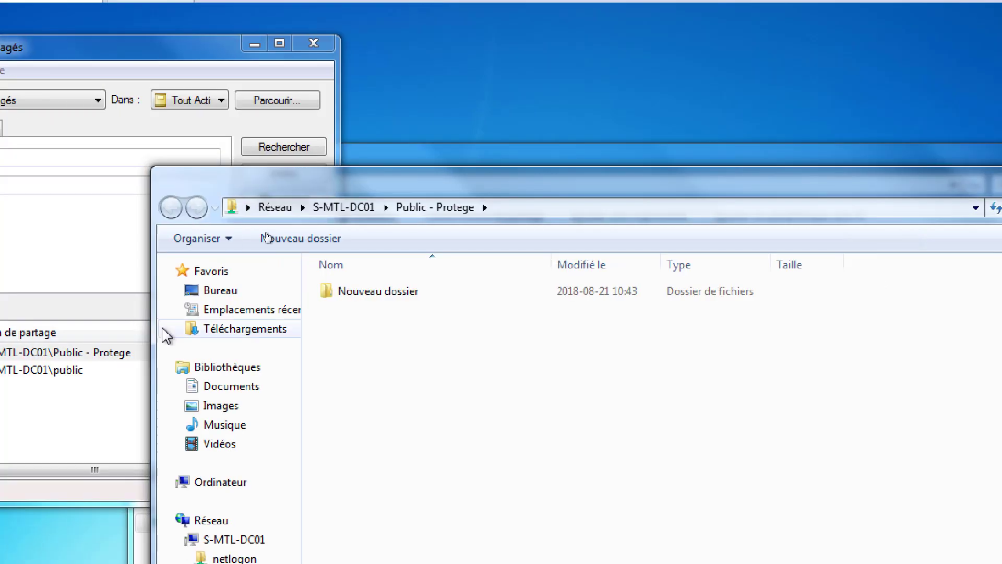
Step: Try to permanently delete Nouveau dossier, the folder made by the other domain user in the Public - Protege share
left_click(345, 295)
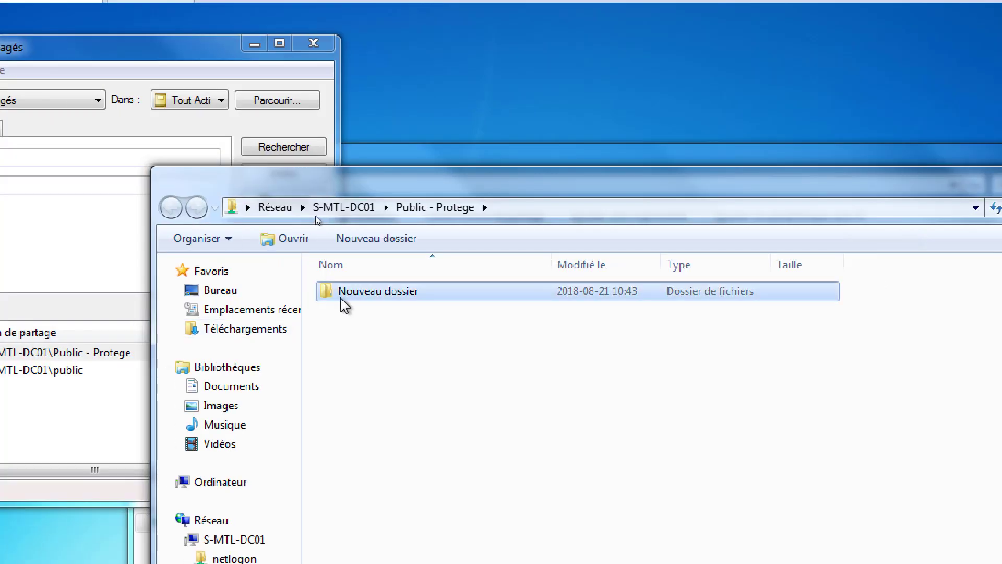
key("Delete")
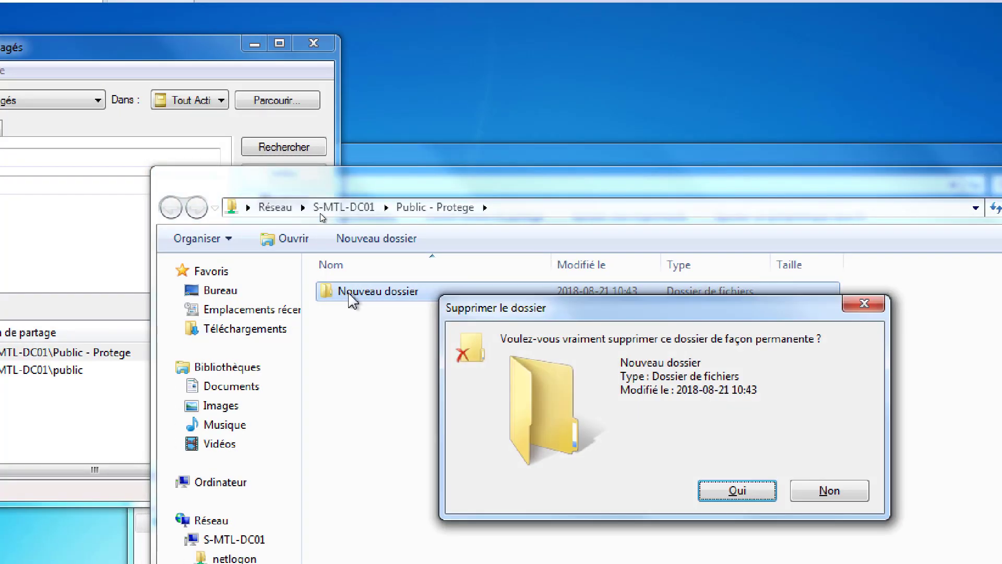
left_click(729, 493)
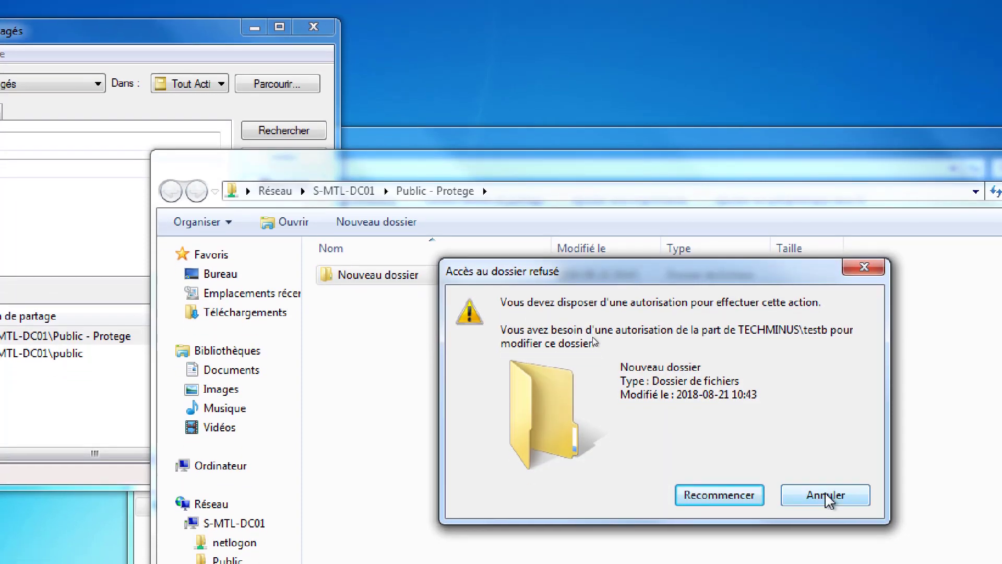
left_click(825, 509)
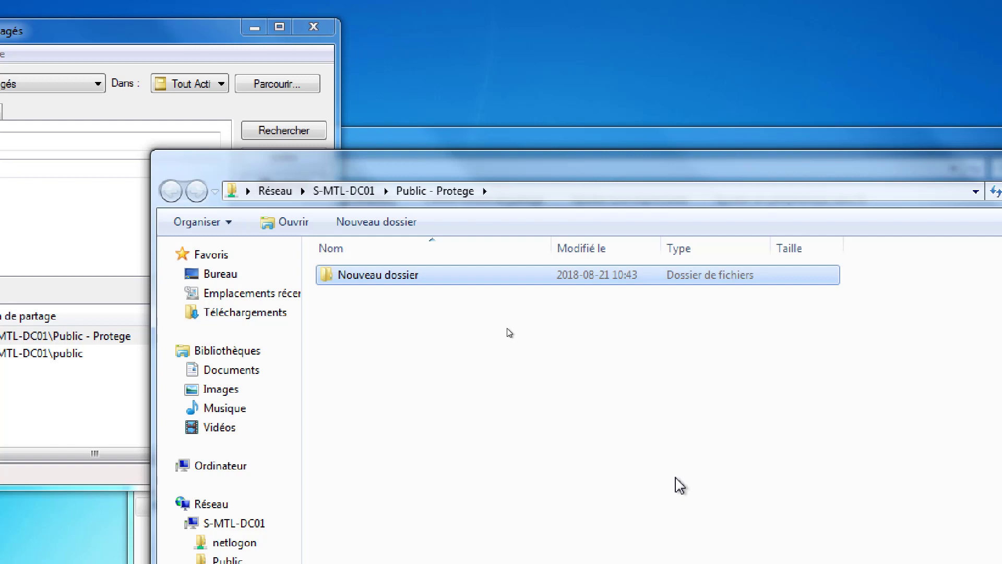
Step: Create a folder in the Public - Protege share, named "dossier" followed by the test user's first name
right_click(356, 324)
mouse_move(400, 498)
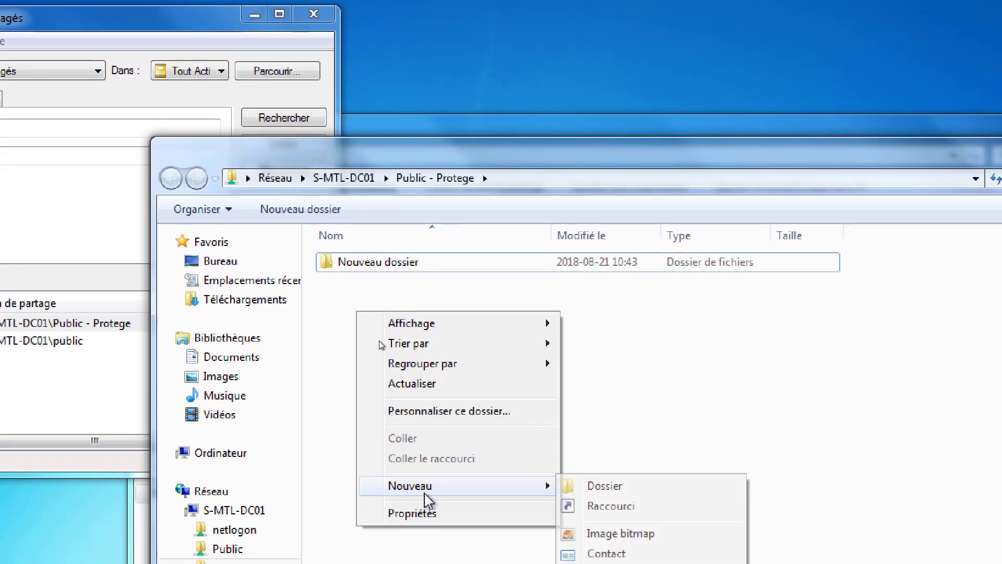
left_click(587, 488)
type("doss")
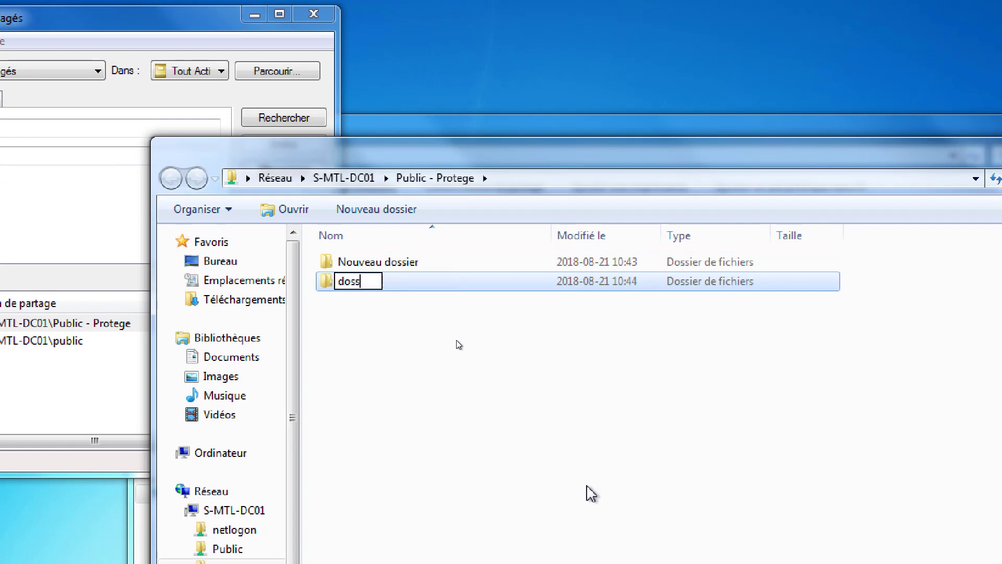
type("ier alain")
key("Return")
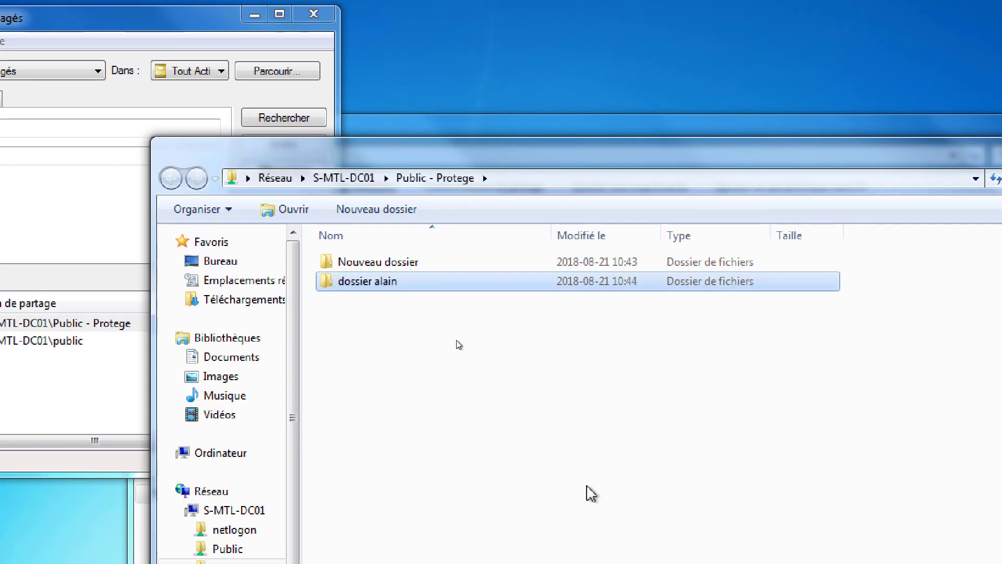
Step: Create a text document inside the test user's own folder, named "document" followed by the test user's first name
double_click(392, 283)
right_click(383, 288)
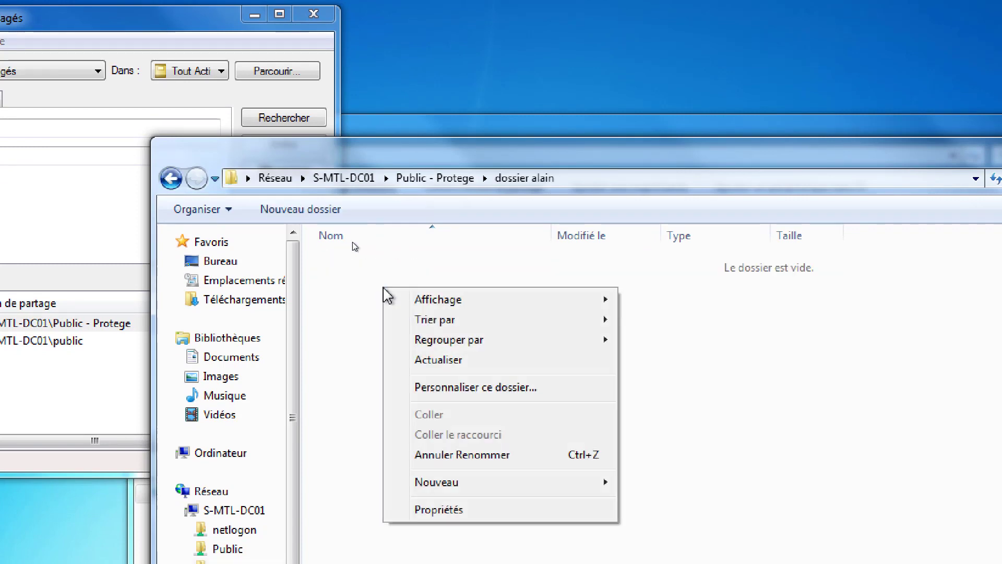
mouse_move(425, 479)
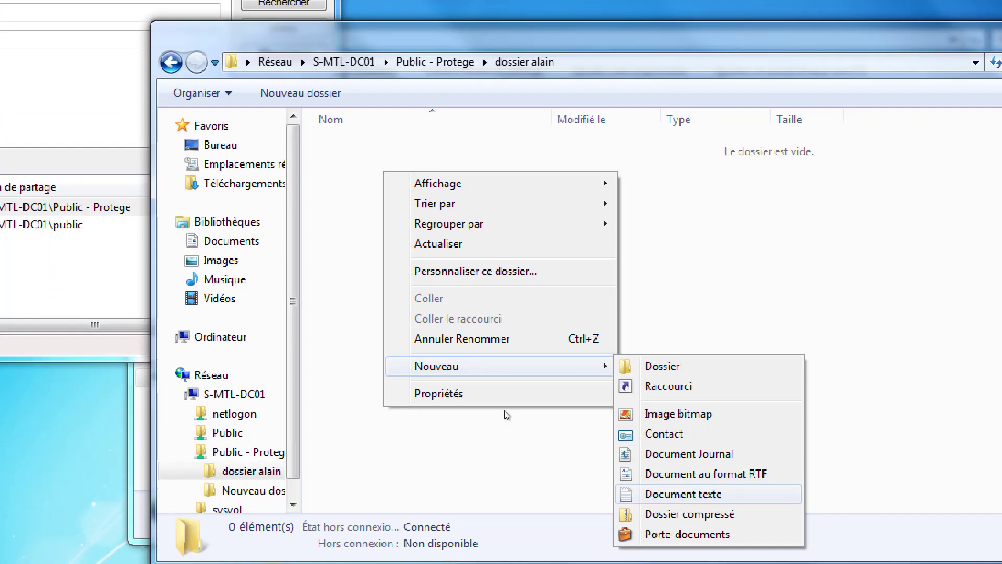
left_click(652, 491)
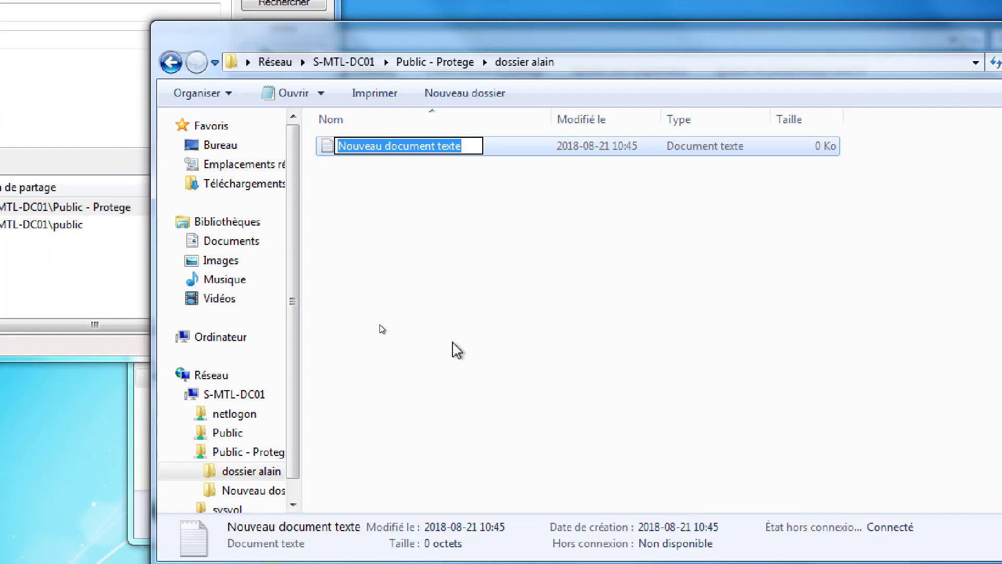
type("document alain")
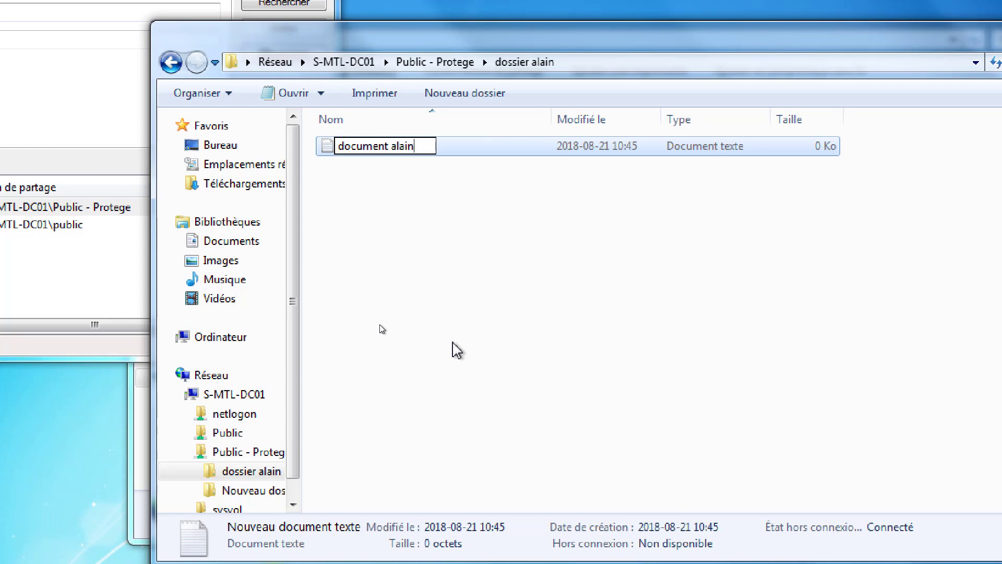
key("Return")
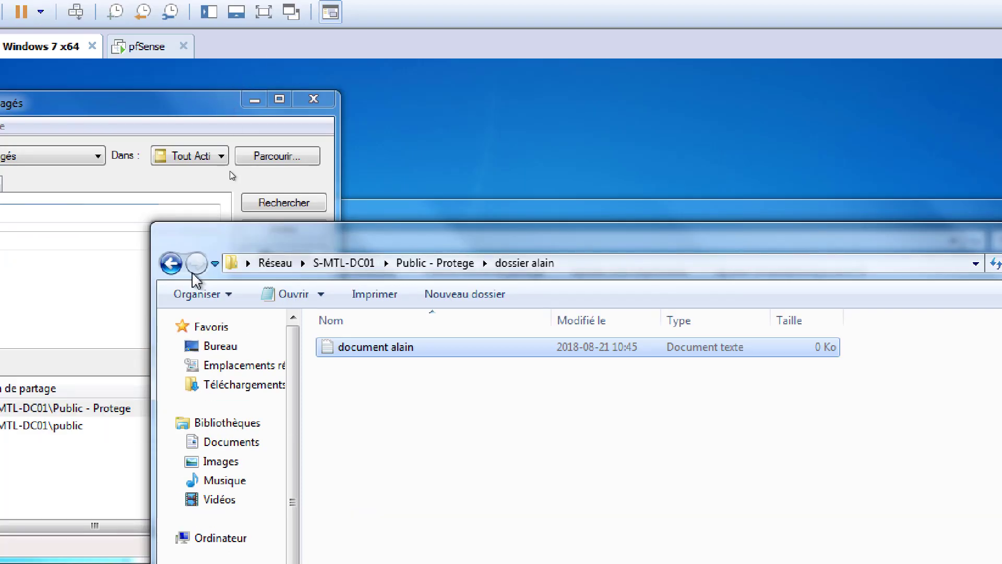
Step: Try to create a text document inside Nouveau dossier, the other domain user's folder in the Public - Protege share
left_click(170, 264)
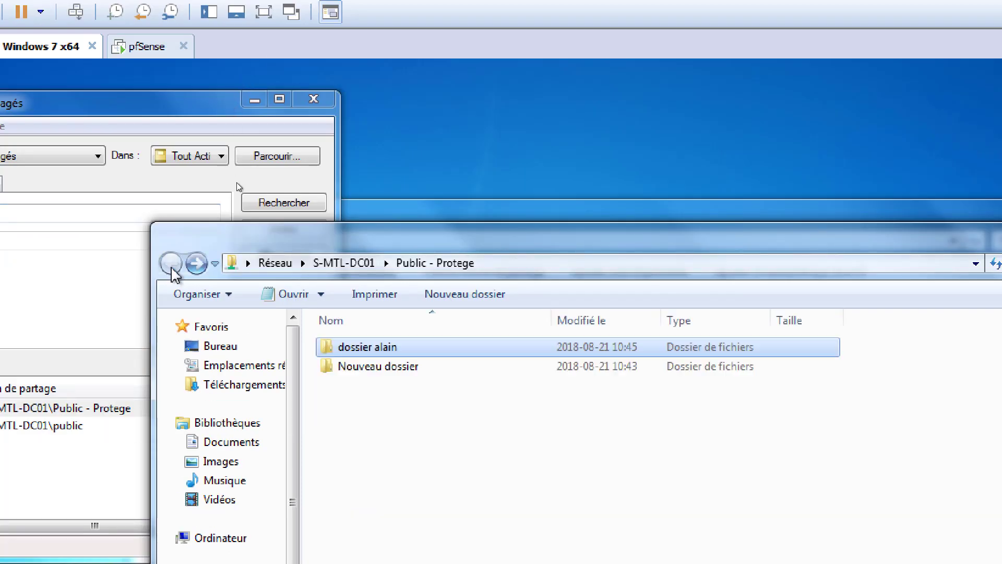
right_click(359, 366)
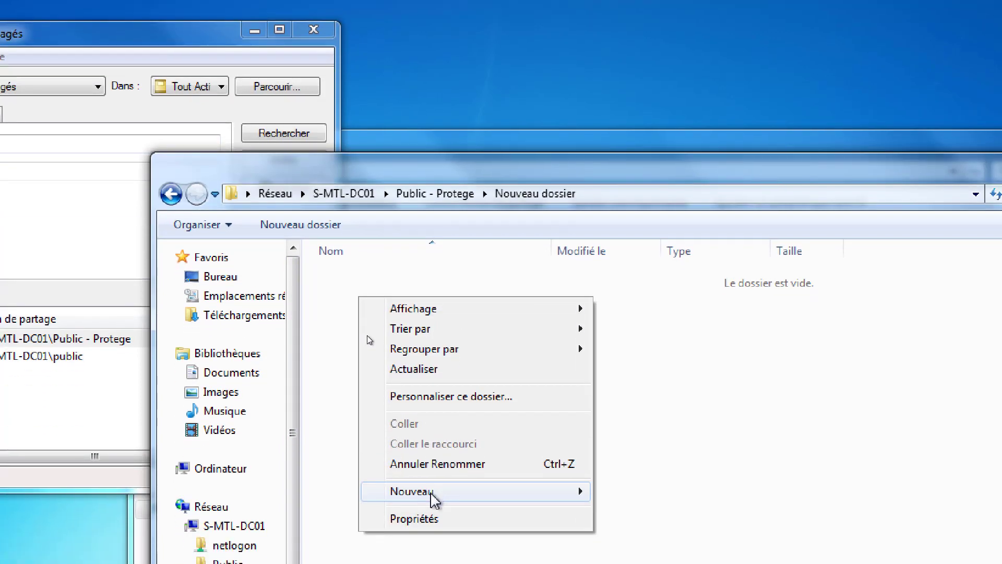
mouse_move(437, 491)
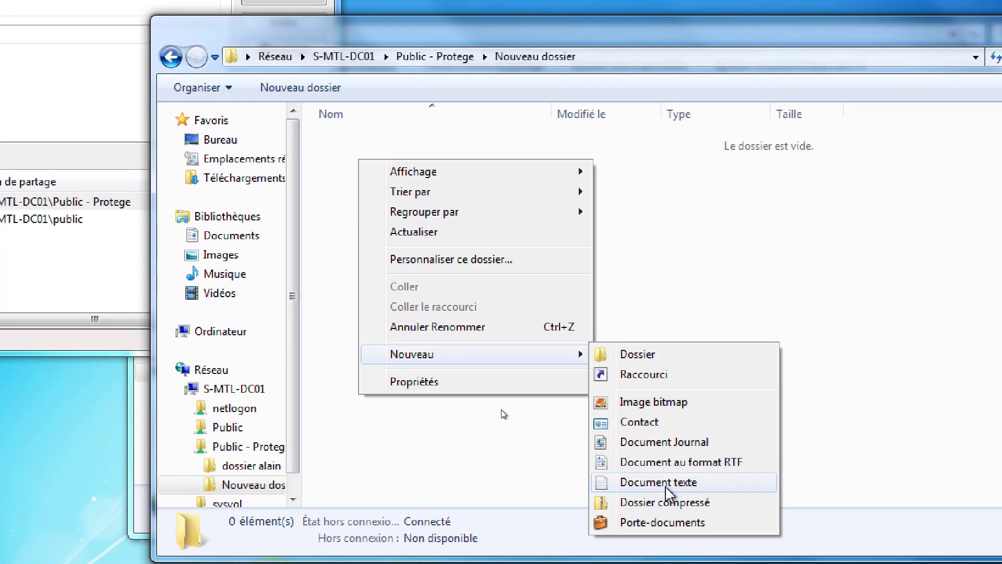
left_click(664, 483)
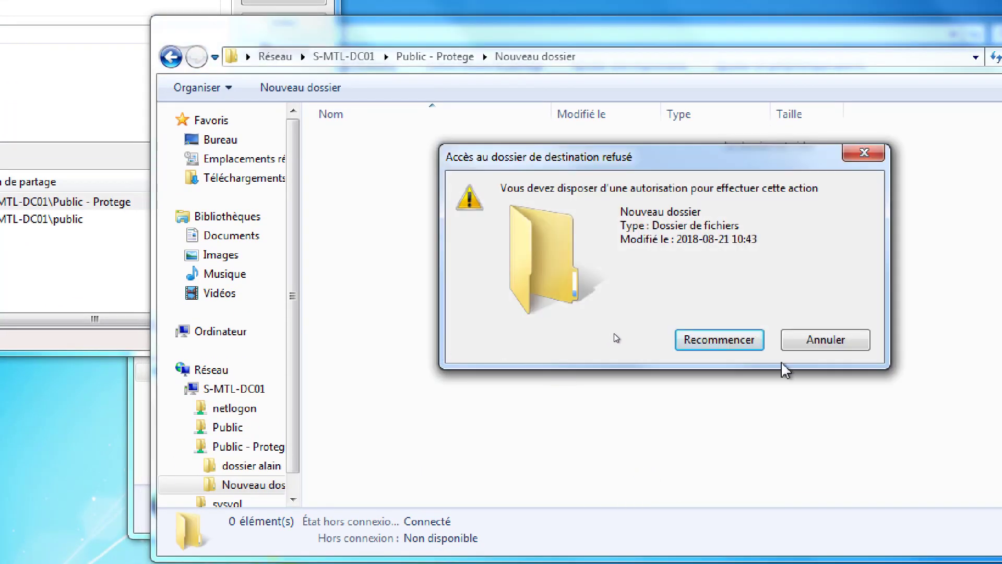
left_click(859, 346)
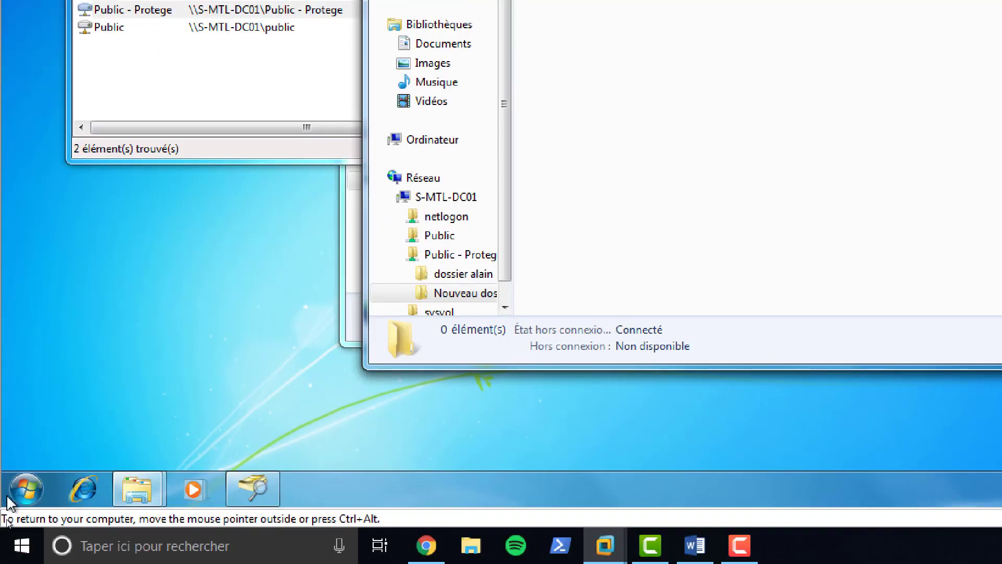
Step: Log the current domain user off the Windows 7 machine
left_click(25, 489)
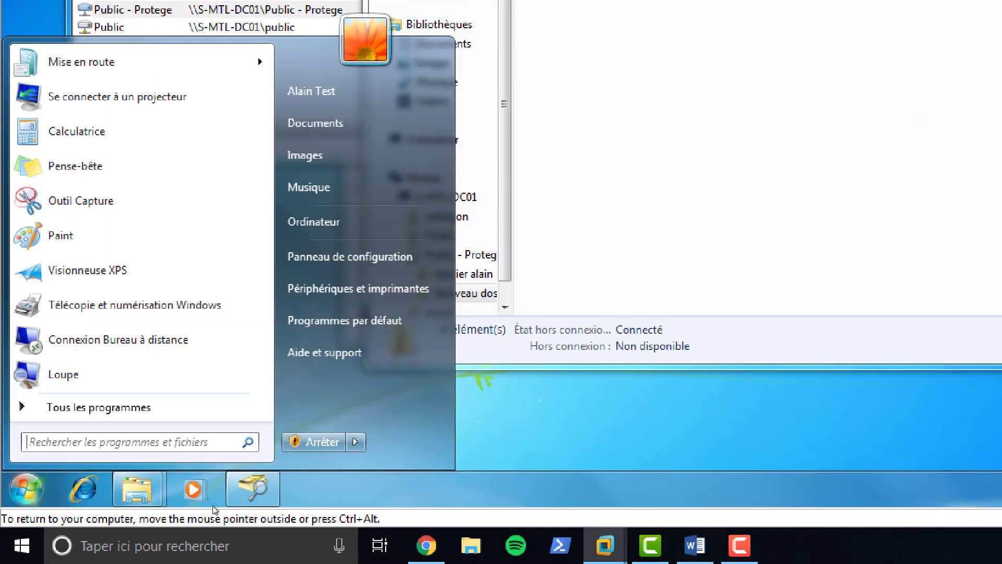
mouse_move(363, 449)
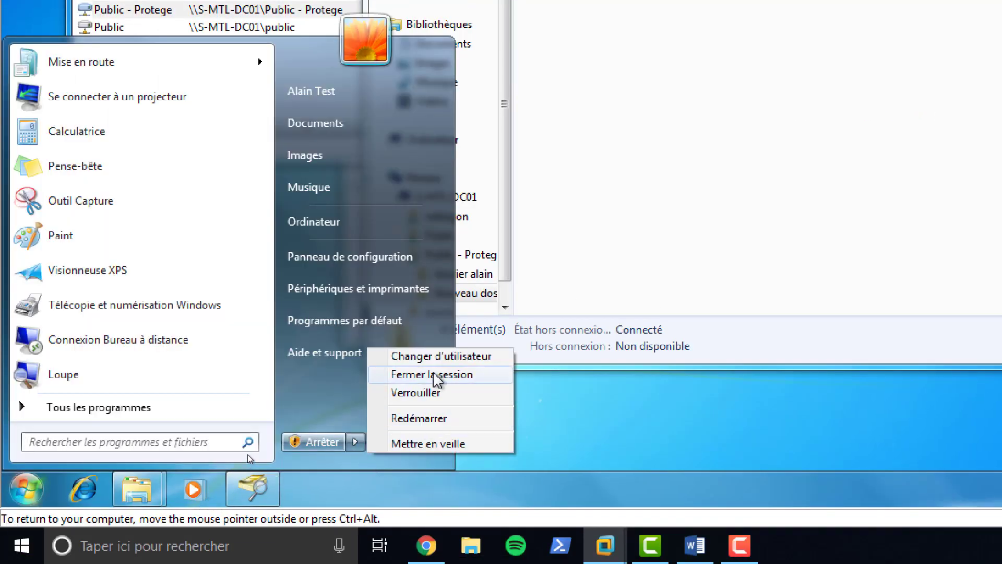
left_click(443, 376)
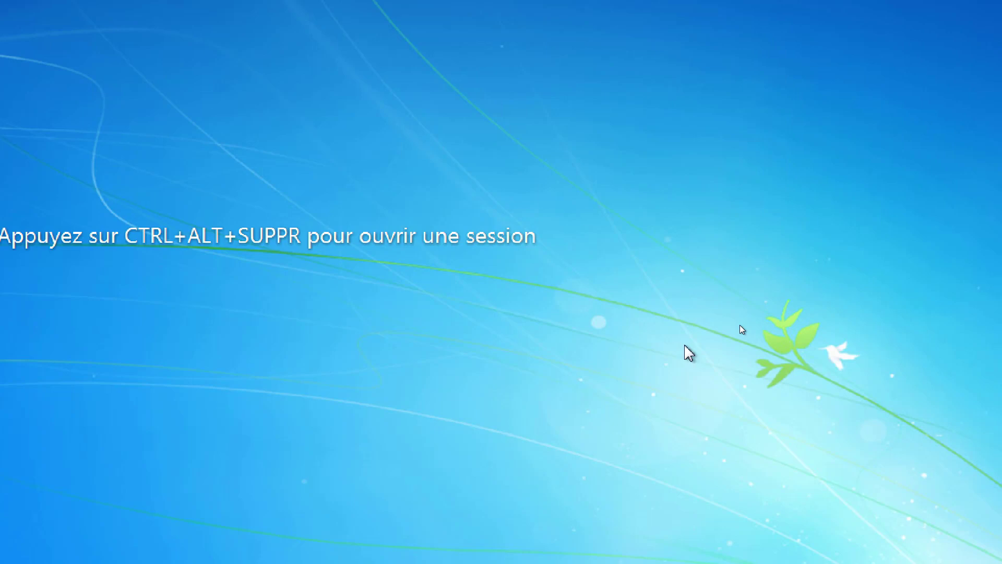
Step: Log on to the TECHMINUS domain as another user, entering testb as the user name and the account password
key("ctrl+alt+Delete")
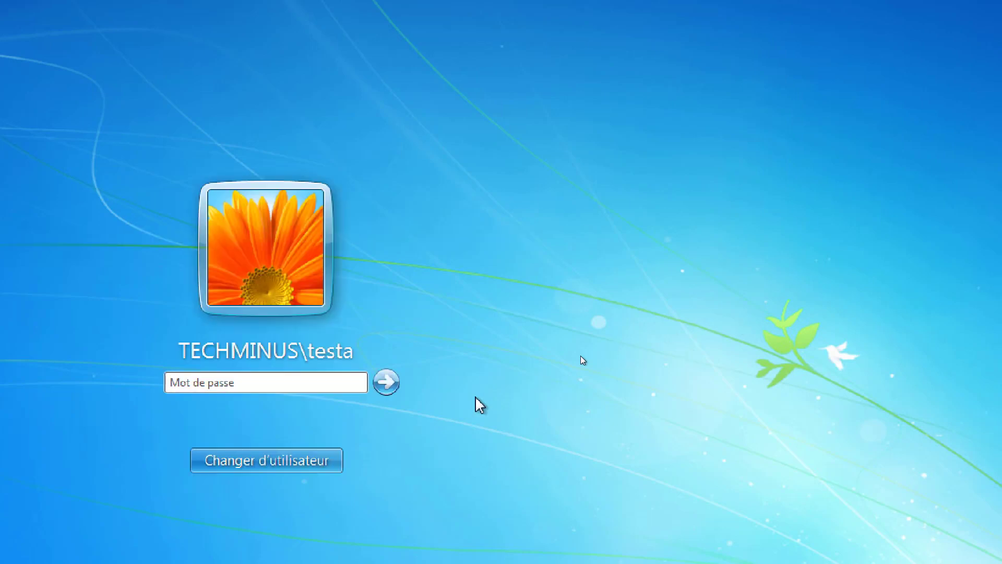
left_click(268, 458)
left_click(334, 347)
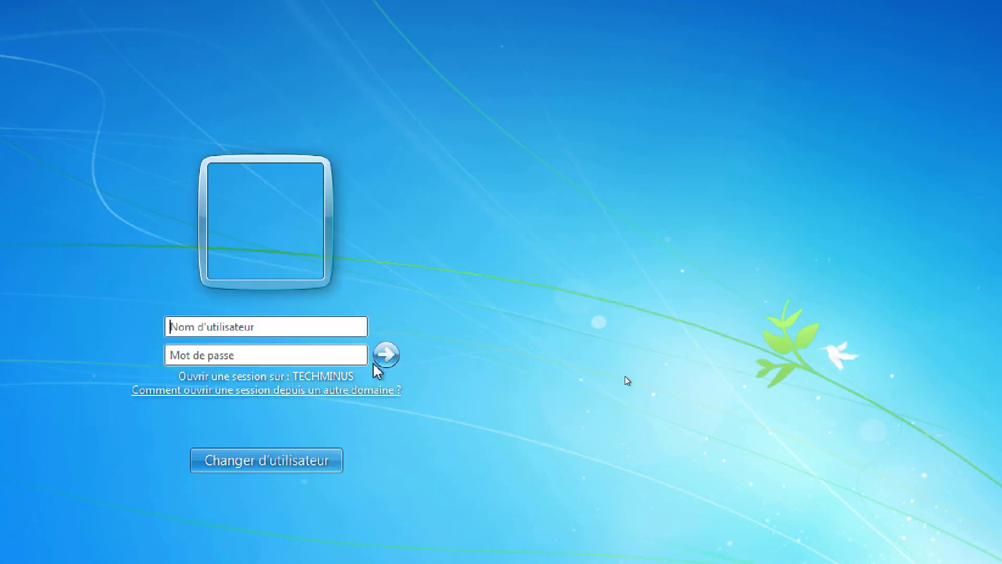
type("te")
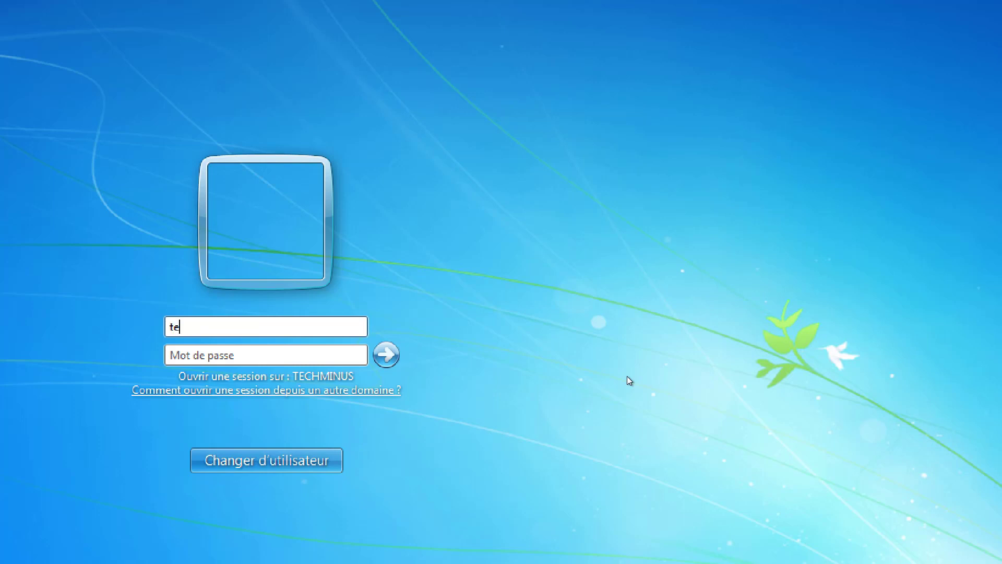
type("stb")
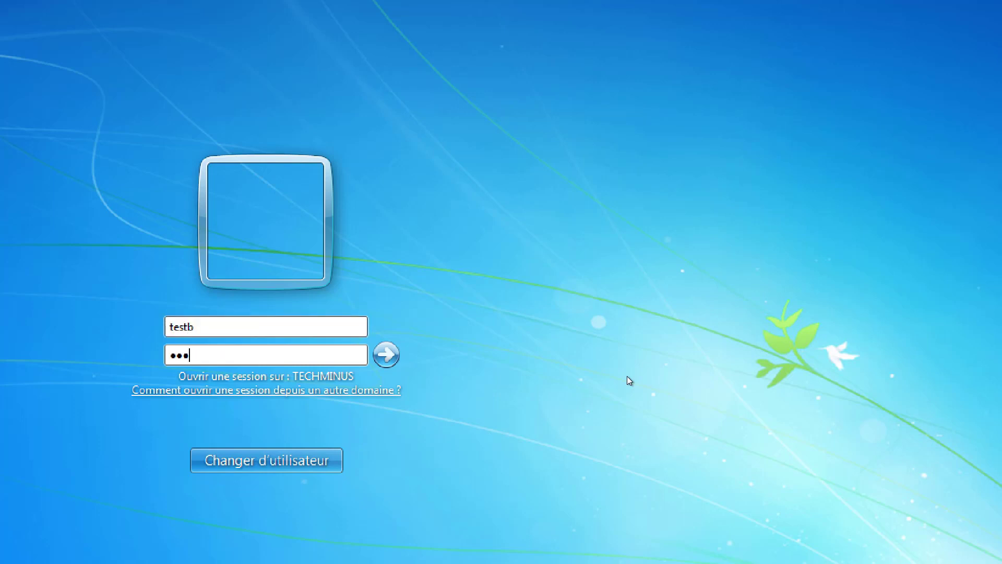
key("Return")
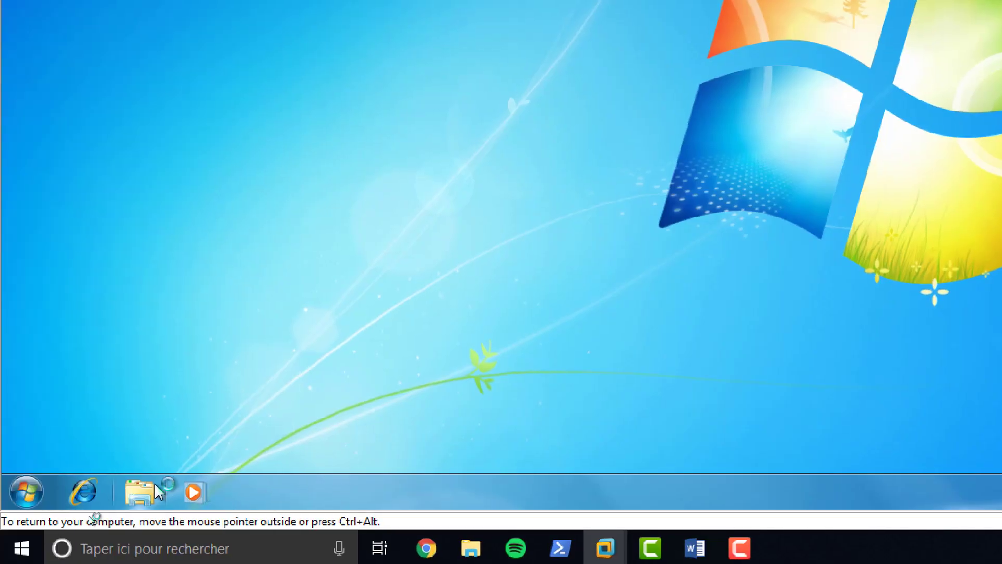
Step: Browse to the server \\s-mtl-dc01 in the file explorer and open its Public - Protege share
left_click(156, 497)
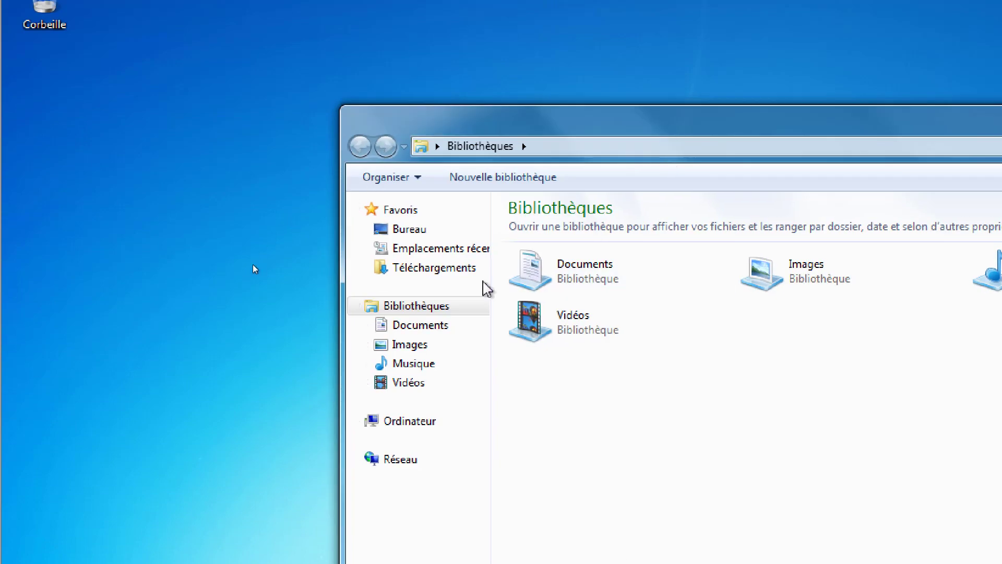
left_click(583, 147)
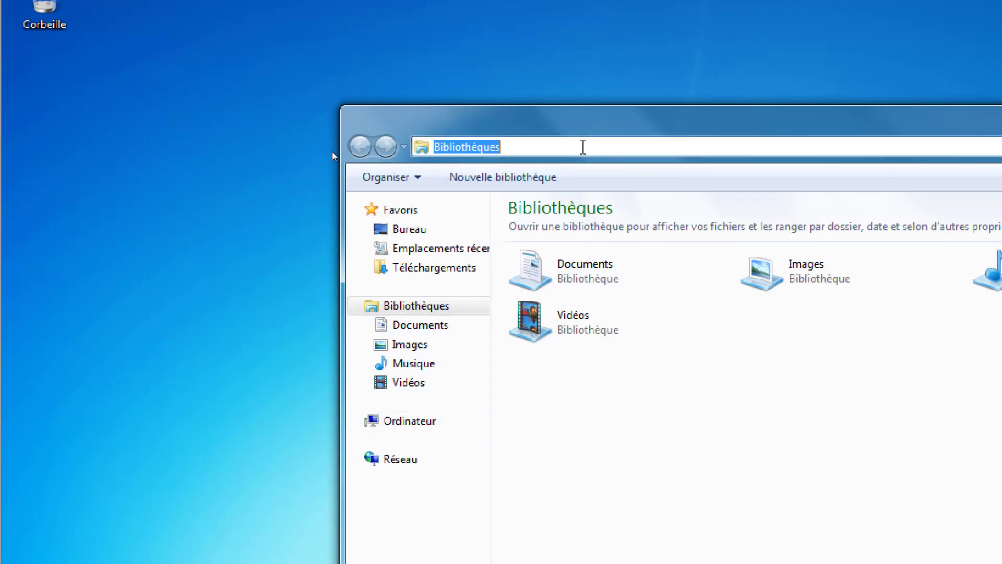
type("\\s-")
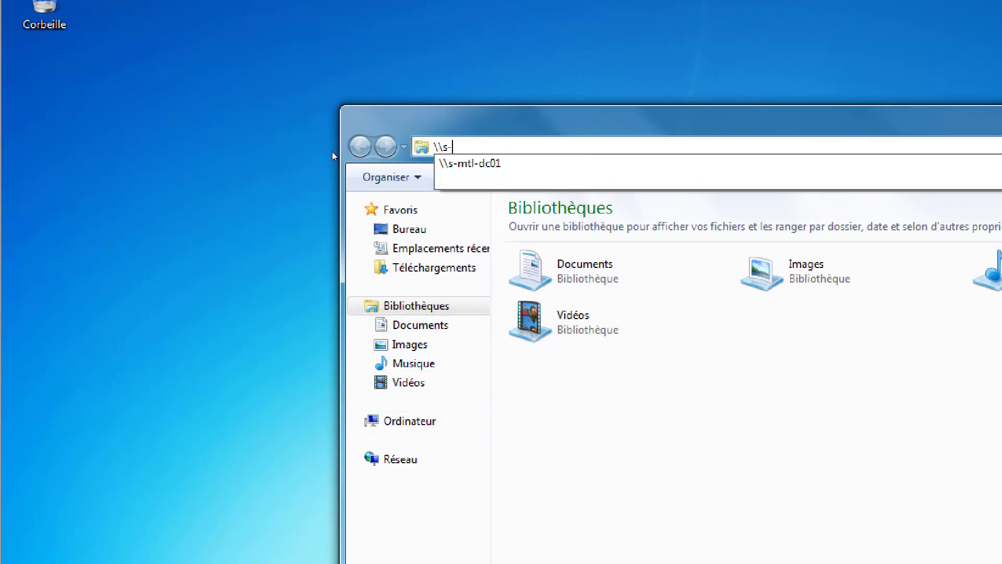
key("Down")
key("Return")
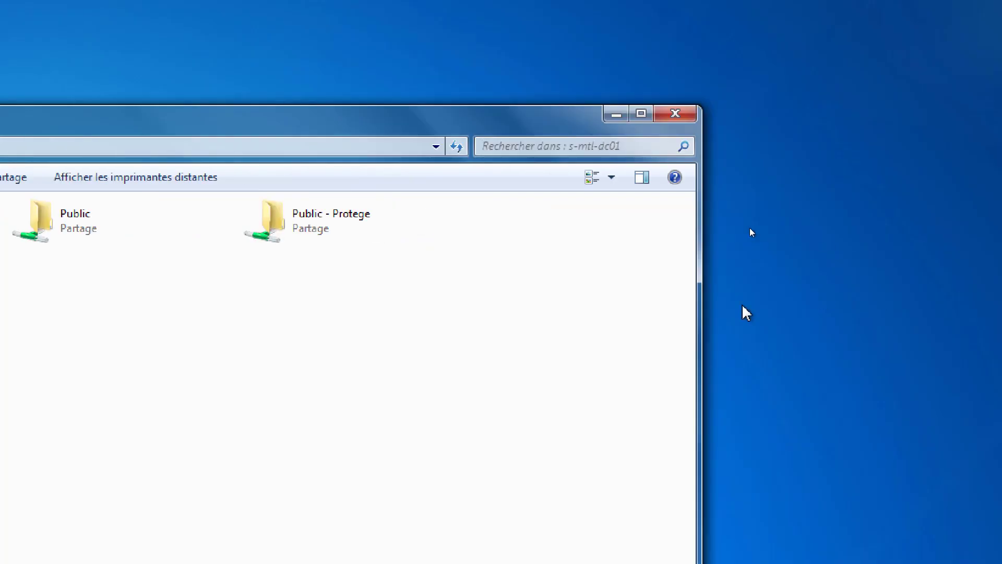
double_click(302, 238)
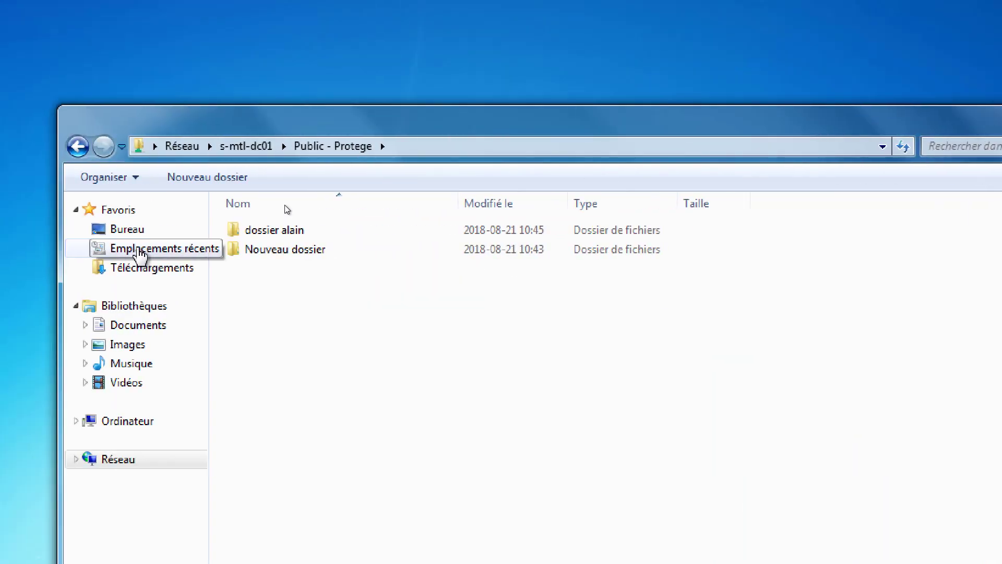
Step: Open the text document in the first test user's folder to check read access, and close it
double_click(261, 238)
left_click(296, 238)
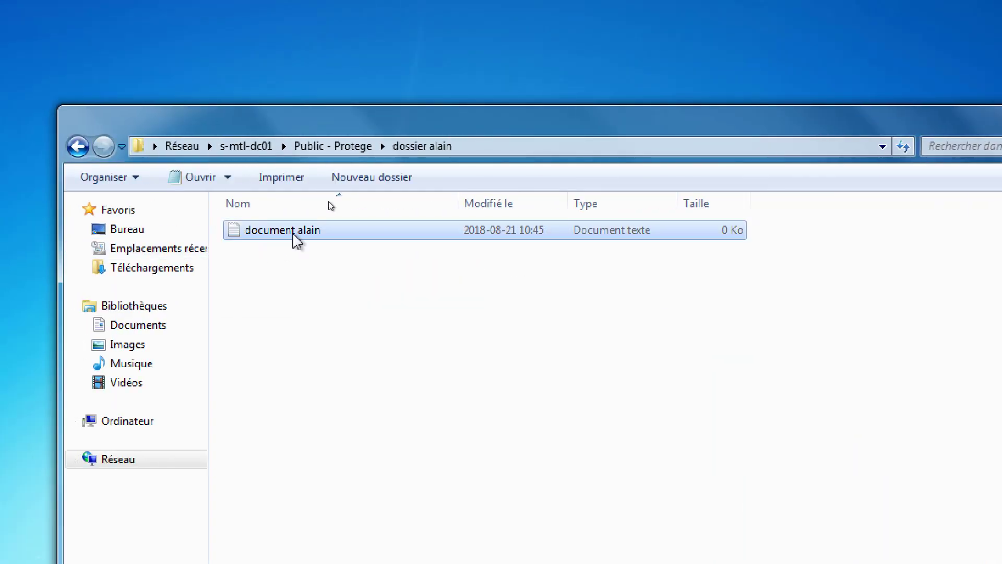
double_click(294, 232)
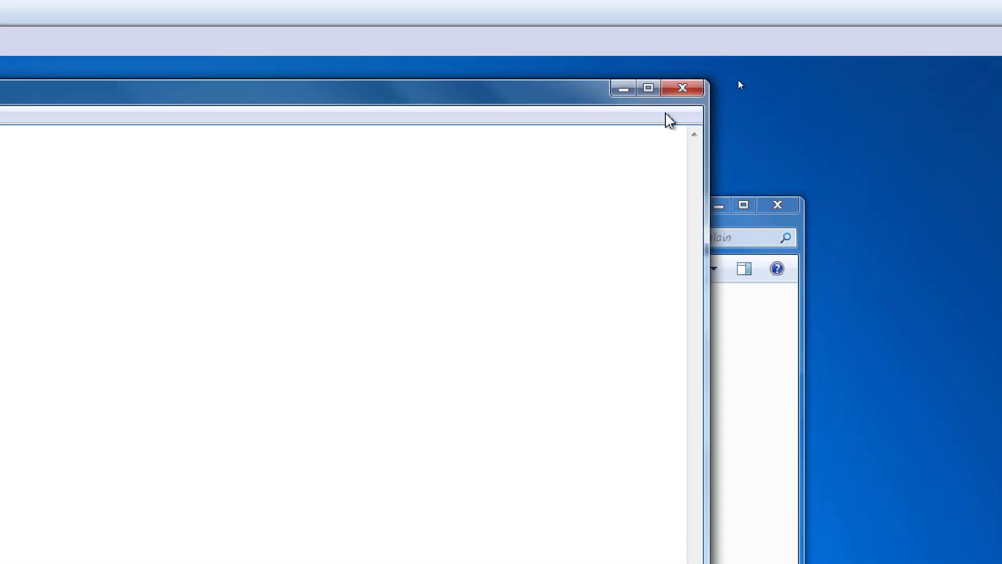
left_click(681, 96)
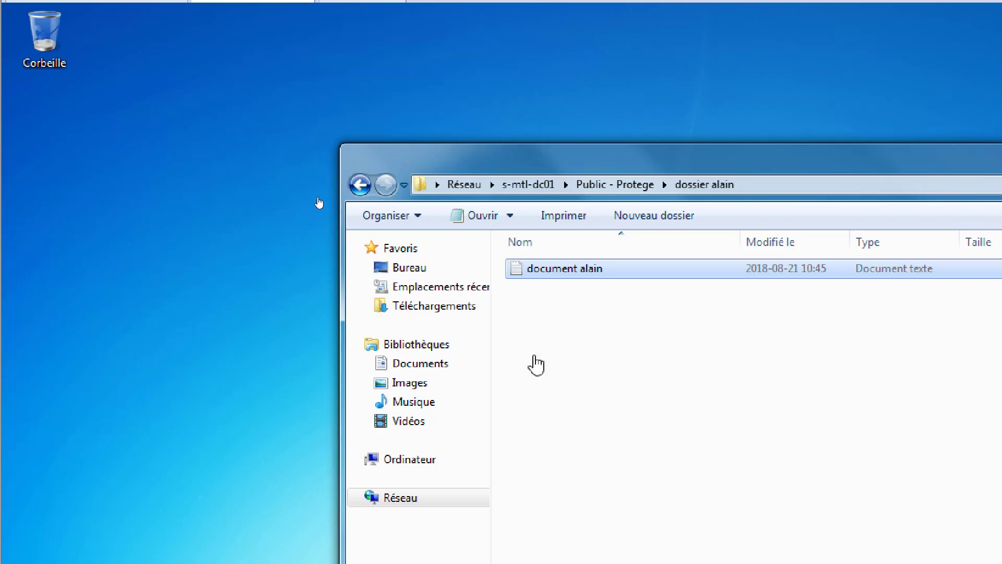
Step: Try to permanently delete the text document owned by the first test user
right_click(565, 273)
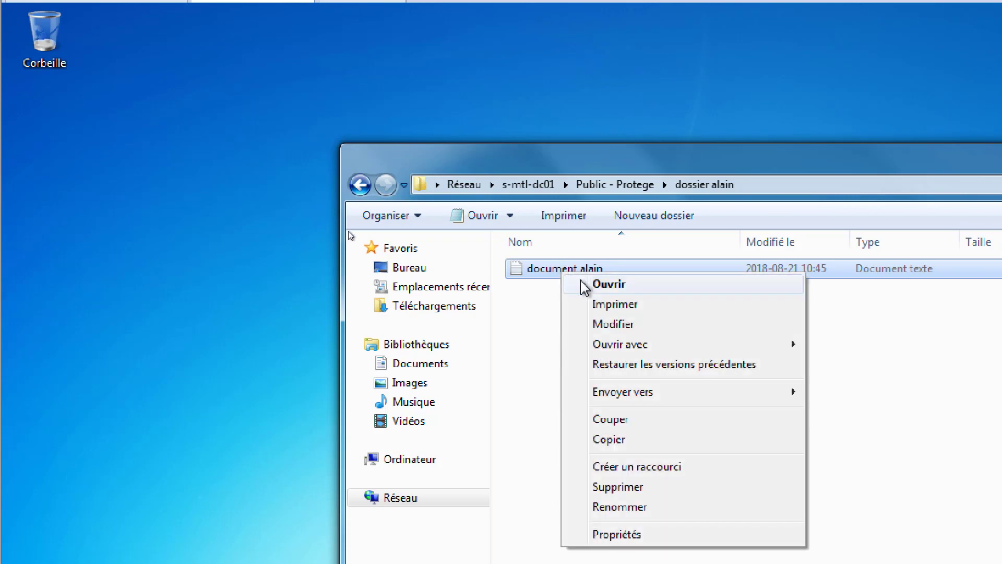
left_click(642, 487)
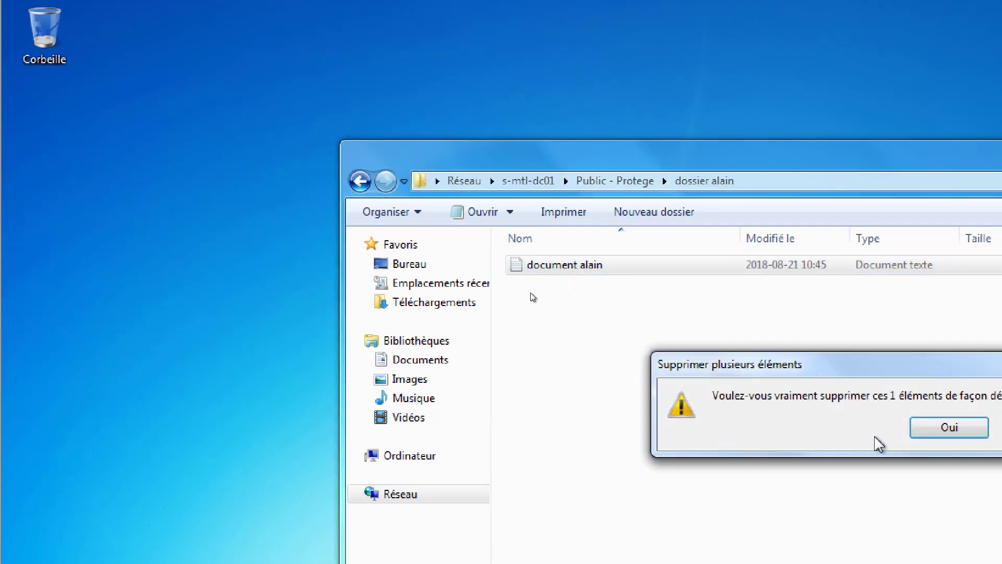
left_click(947, 426)
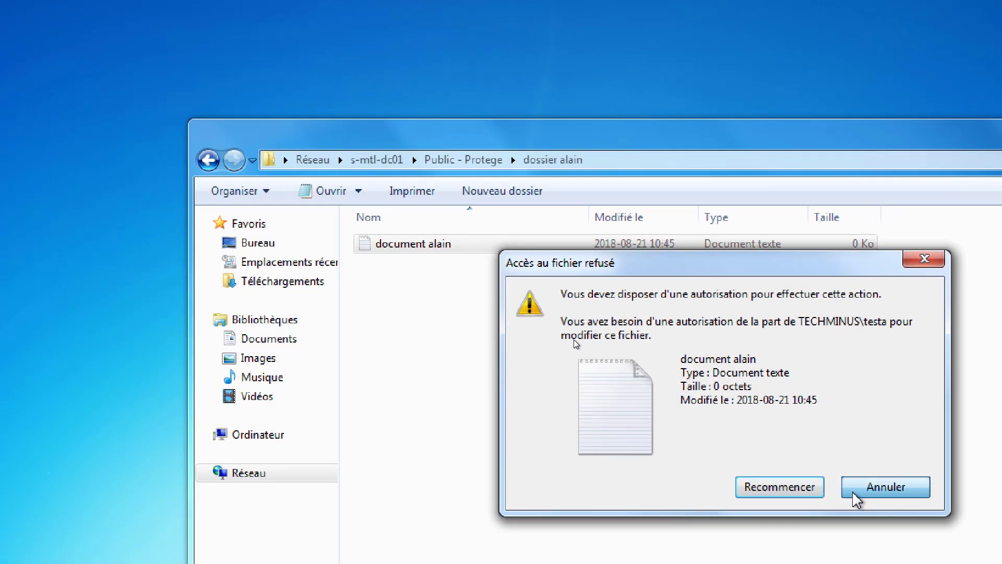
left_click(881, 497)
Step: Copy the first test user's text document to the clipboard
left_click(411, 246)
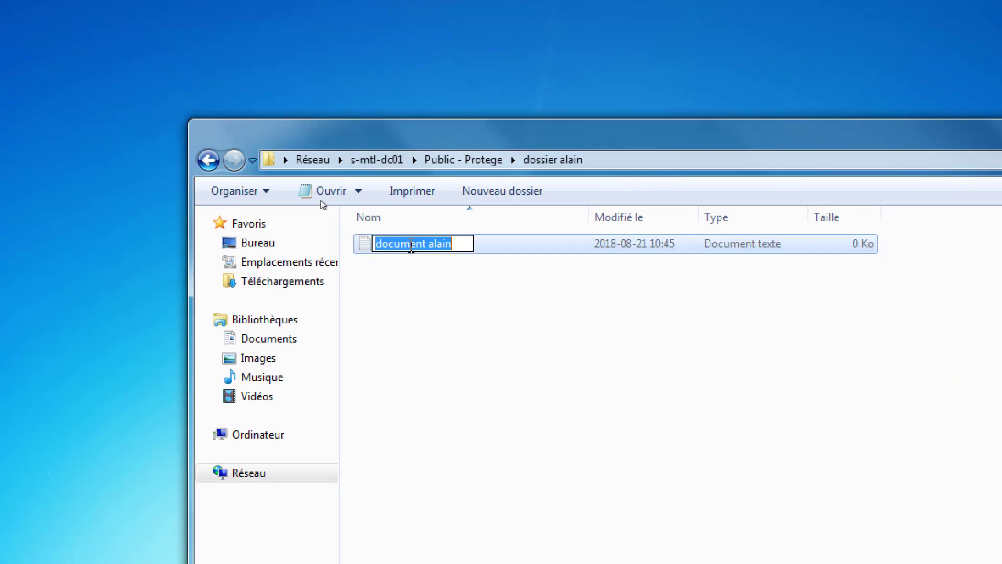
left_click(389, 267)
left_click(366, 240)
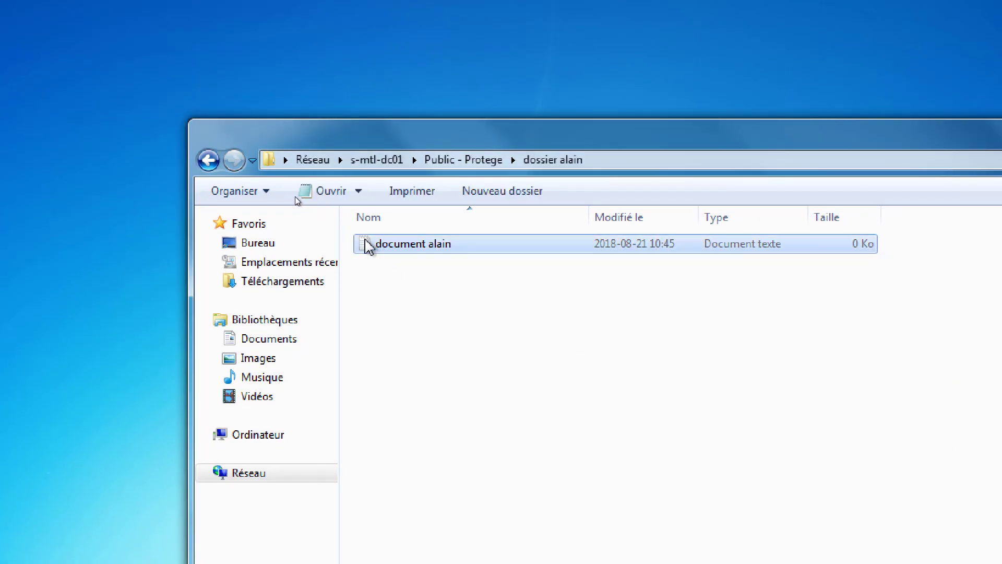
right_click(366, 241)
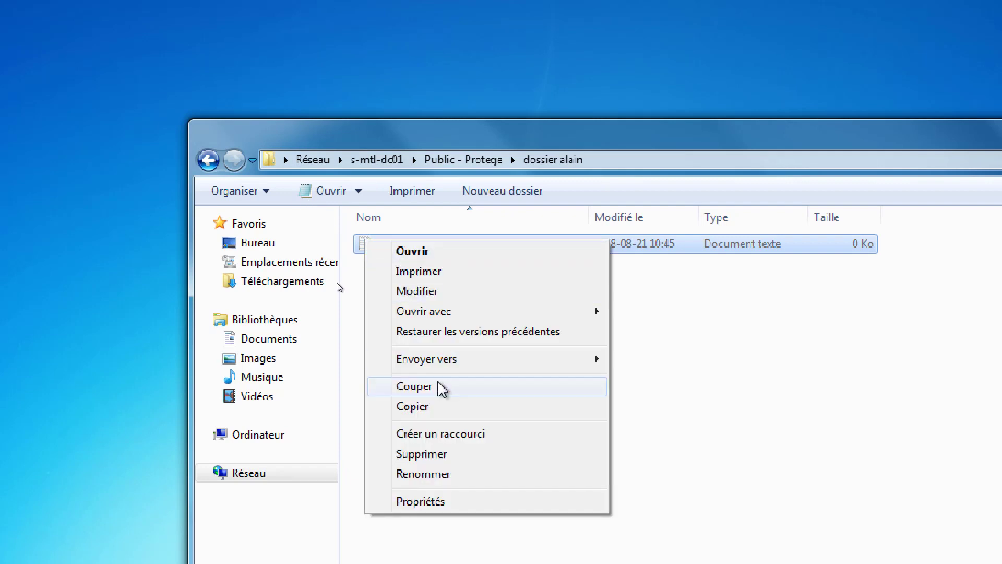
left_click(438, 407)
Step: Create a folder in the Public - Protege share named "dossier" followed by the second test user's first name
left_click(465, 159)
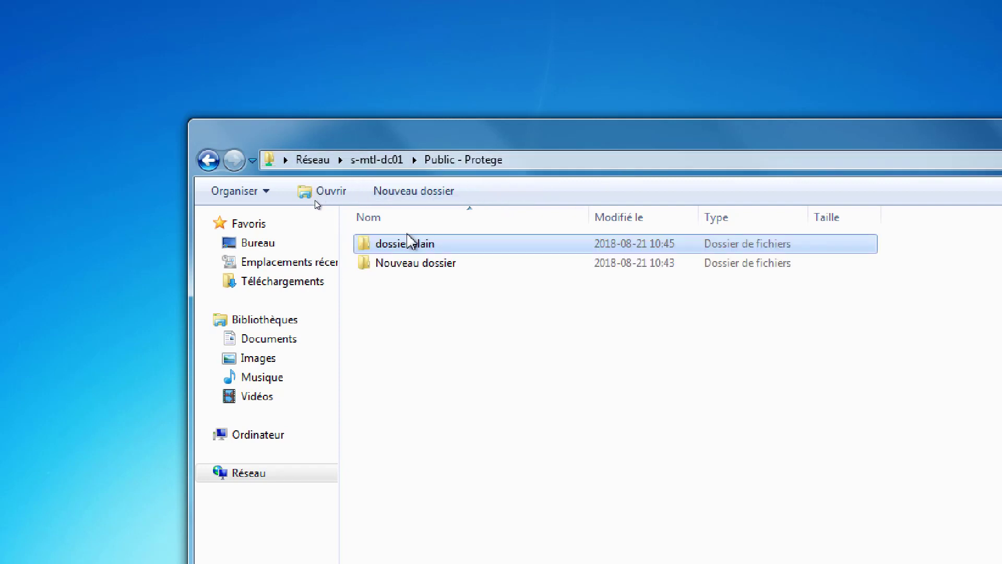
left_click(403, 272)
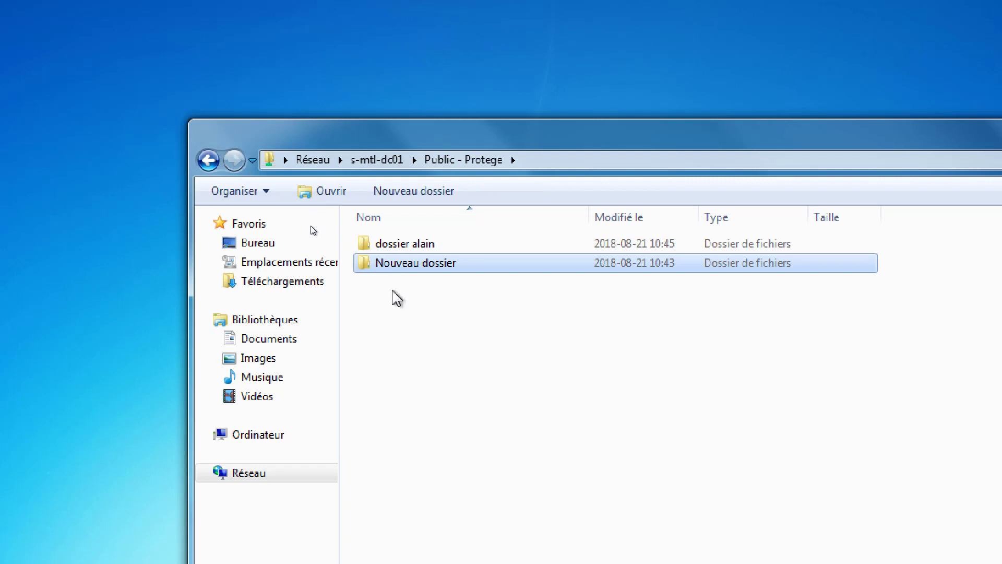
right_click(393, 291)
mouse_move(448, 466)
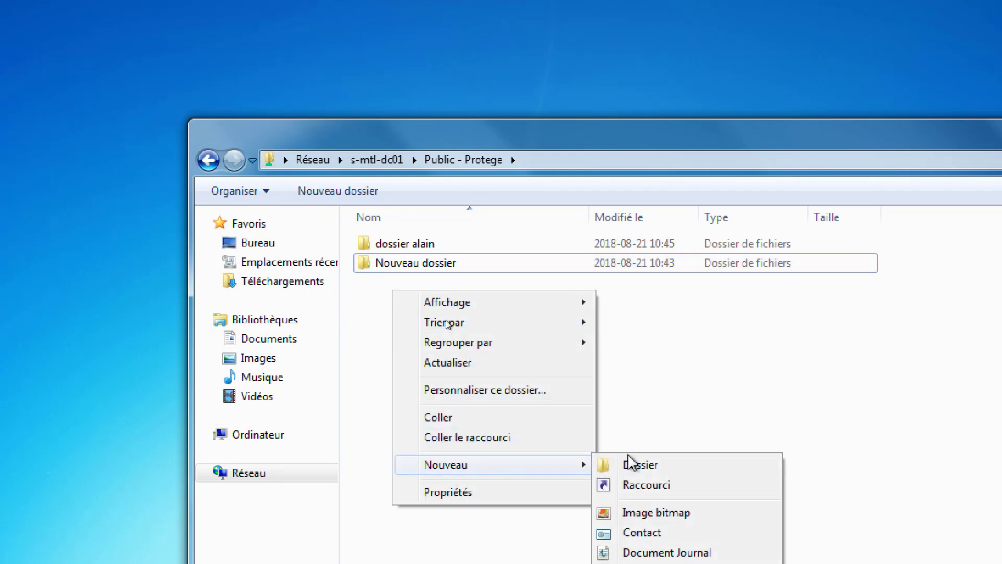
left_click(632, 464)
type("dossier")
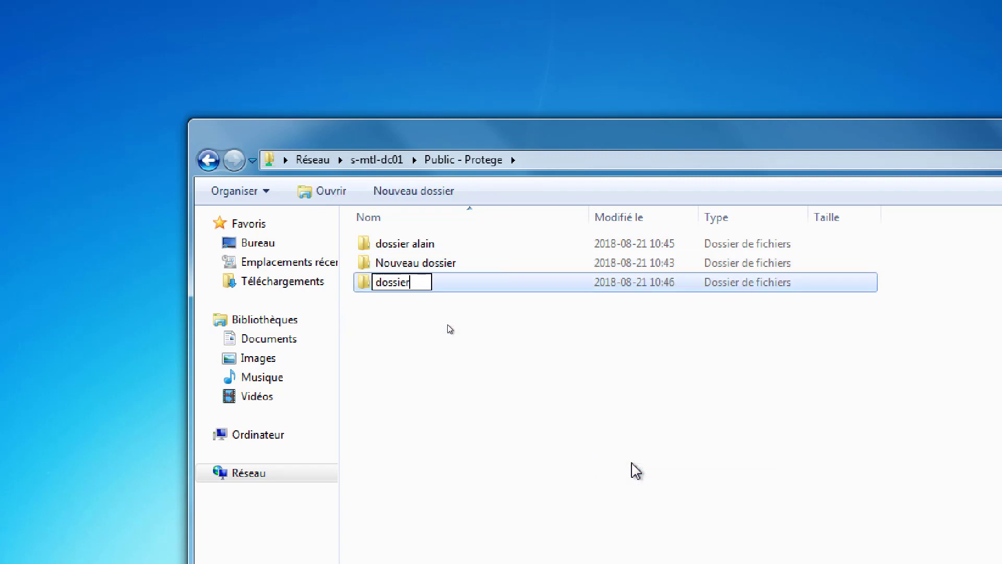
type(" bobb")
key("BackSpace")
type("b")
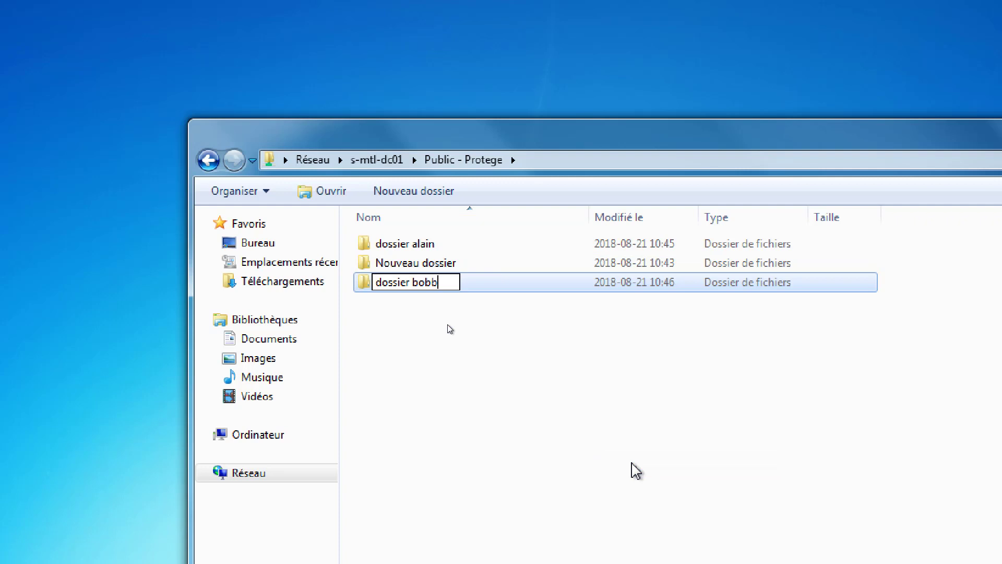
type("a")
key("Return")
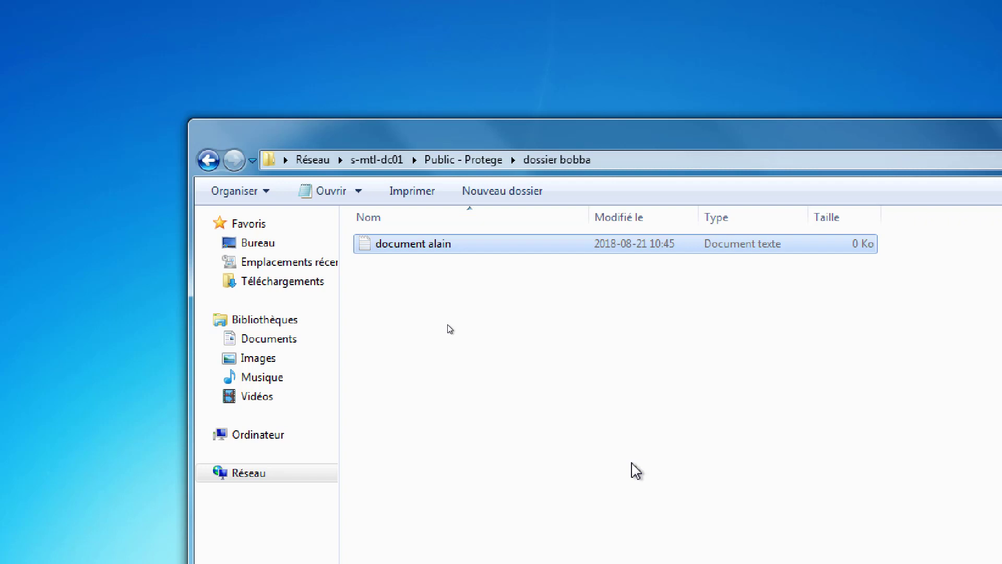
Step: Permanently delete the copied text document from the second test user's folder
key("shift+Delete")
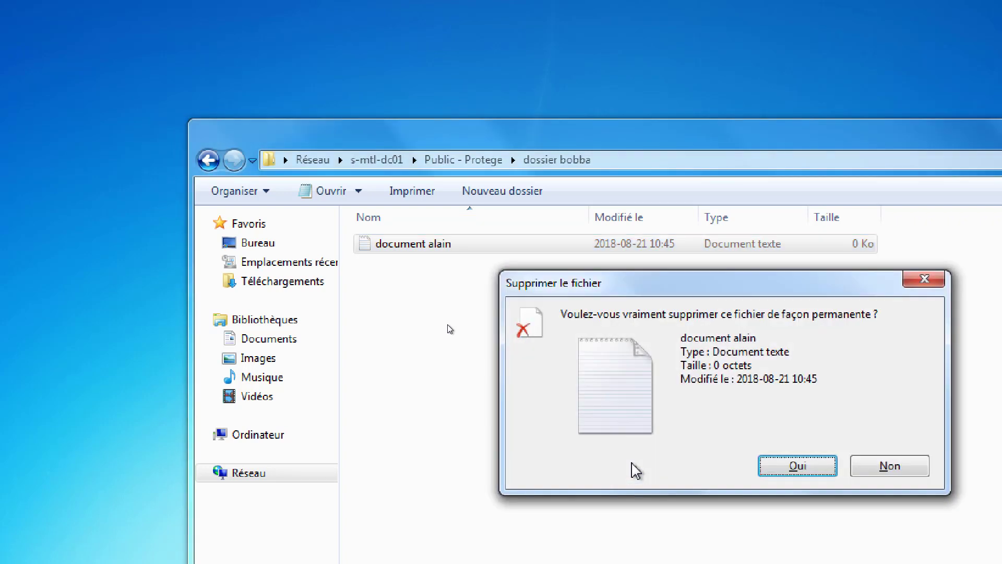
key("Return")
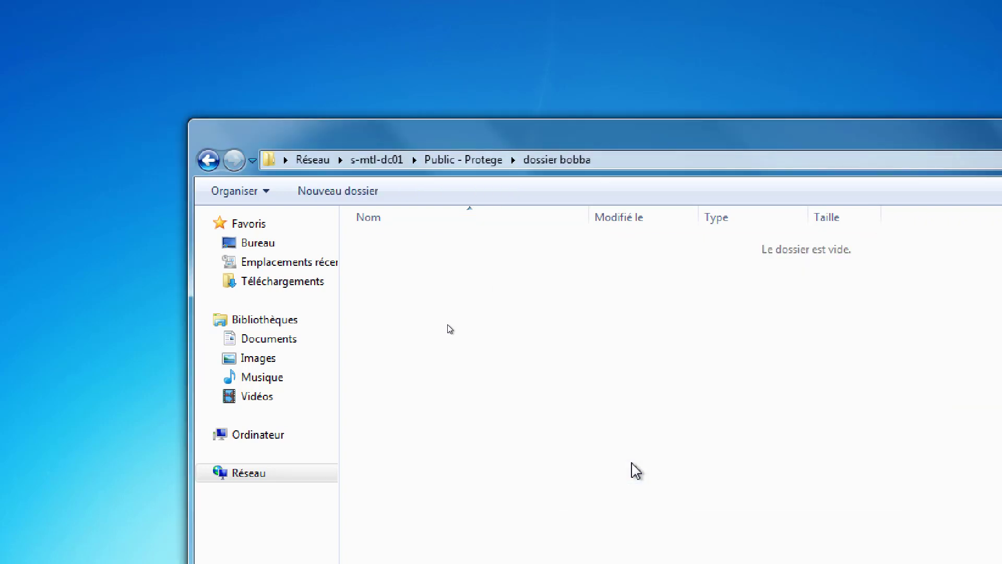
Step: Try to permanently delete the original text document in the first test user's folder, and return to the Public - Protege share
left_click(461, 158)
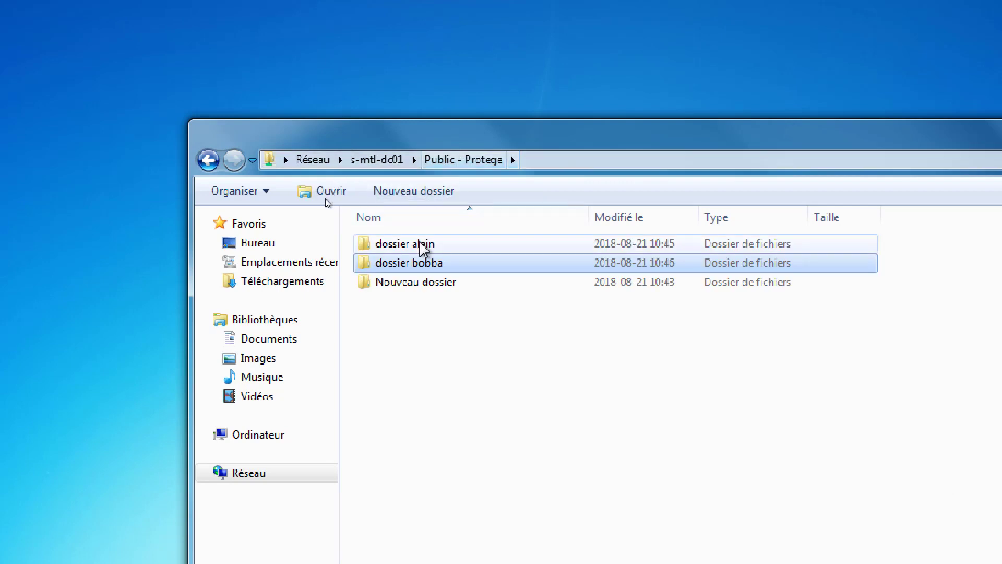
left_click(418, 245)
double_click(419, 246)
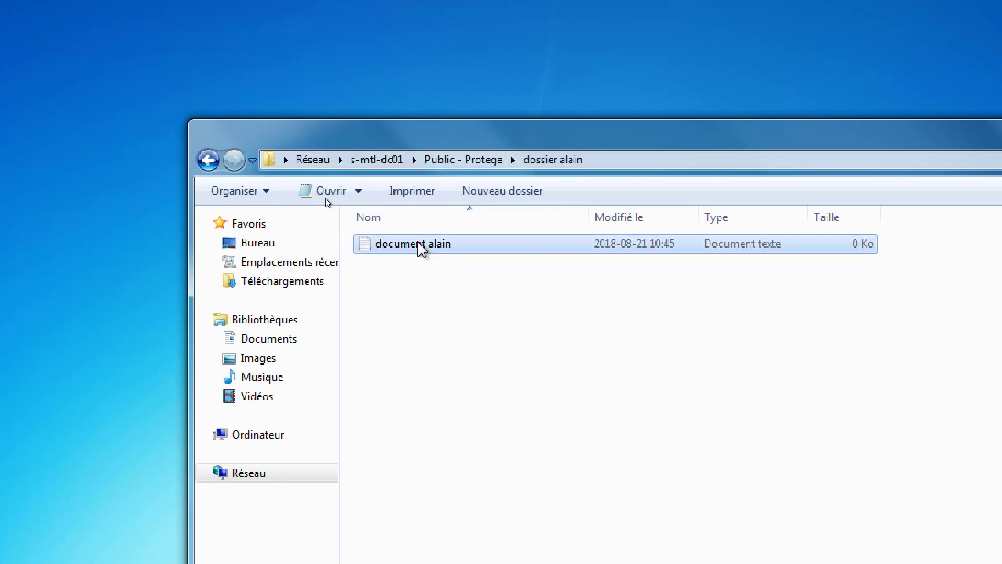
key("shift+Delete")
key("Return")
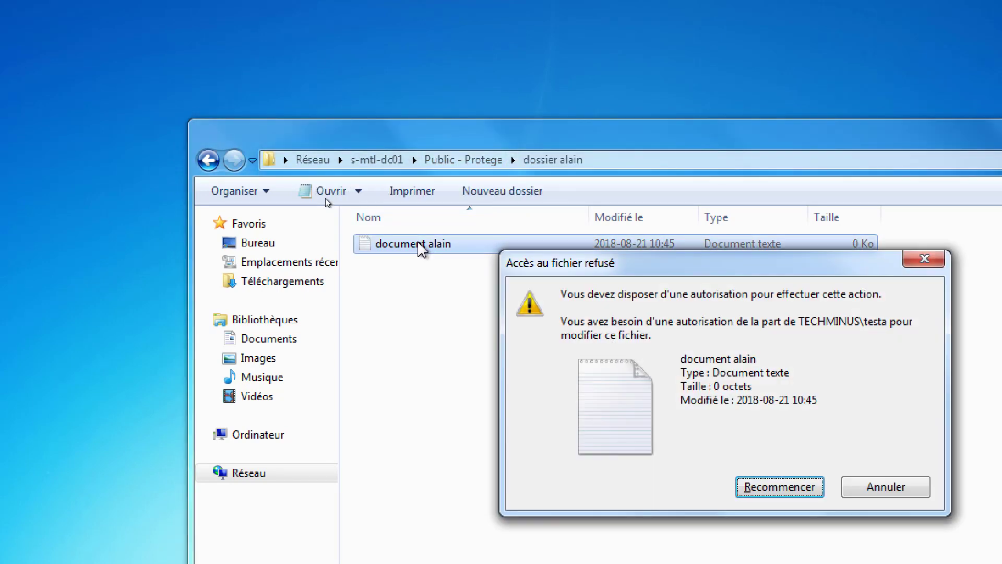
key("Escape")
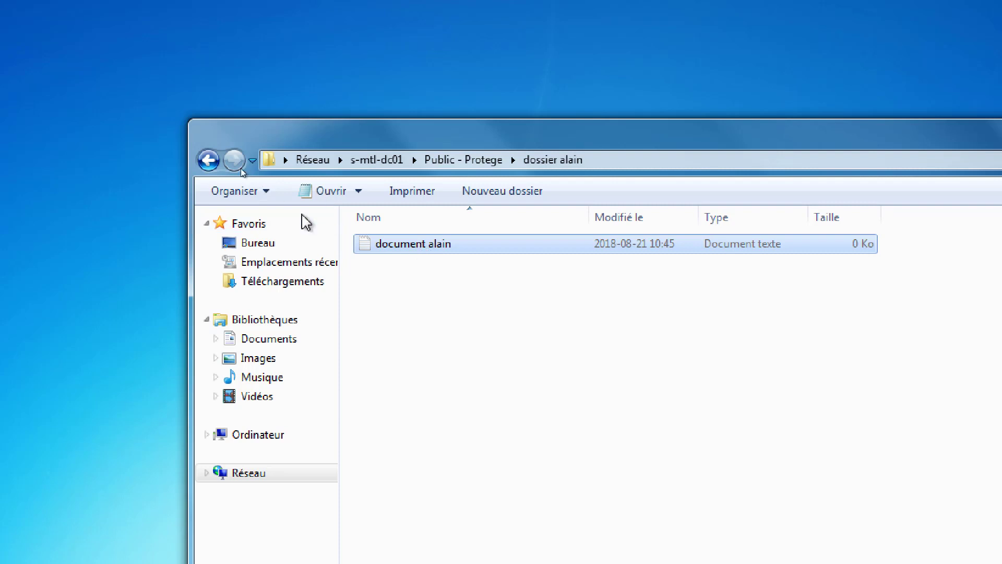
left_click(209, 159)
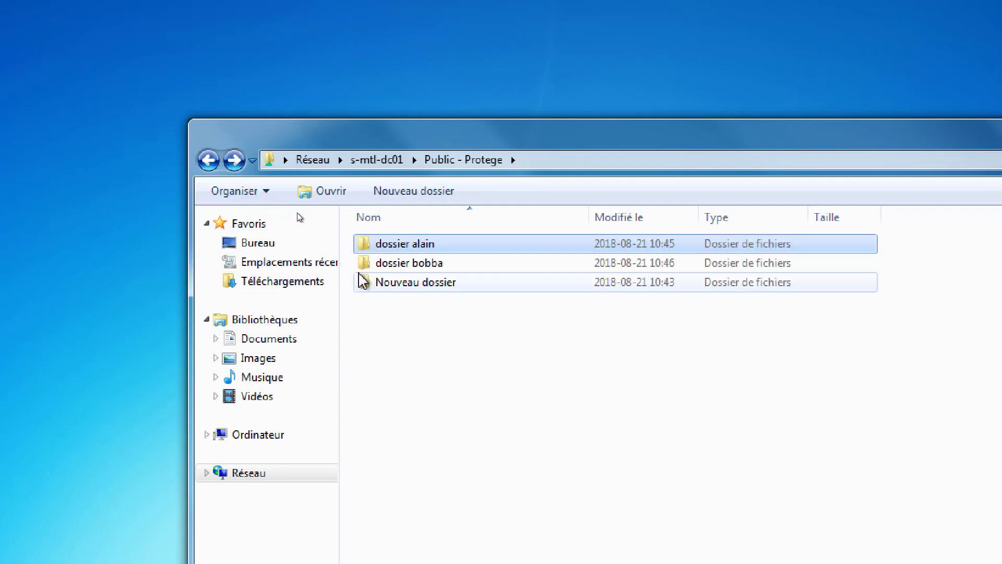